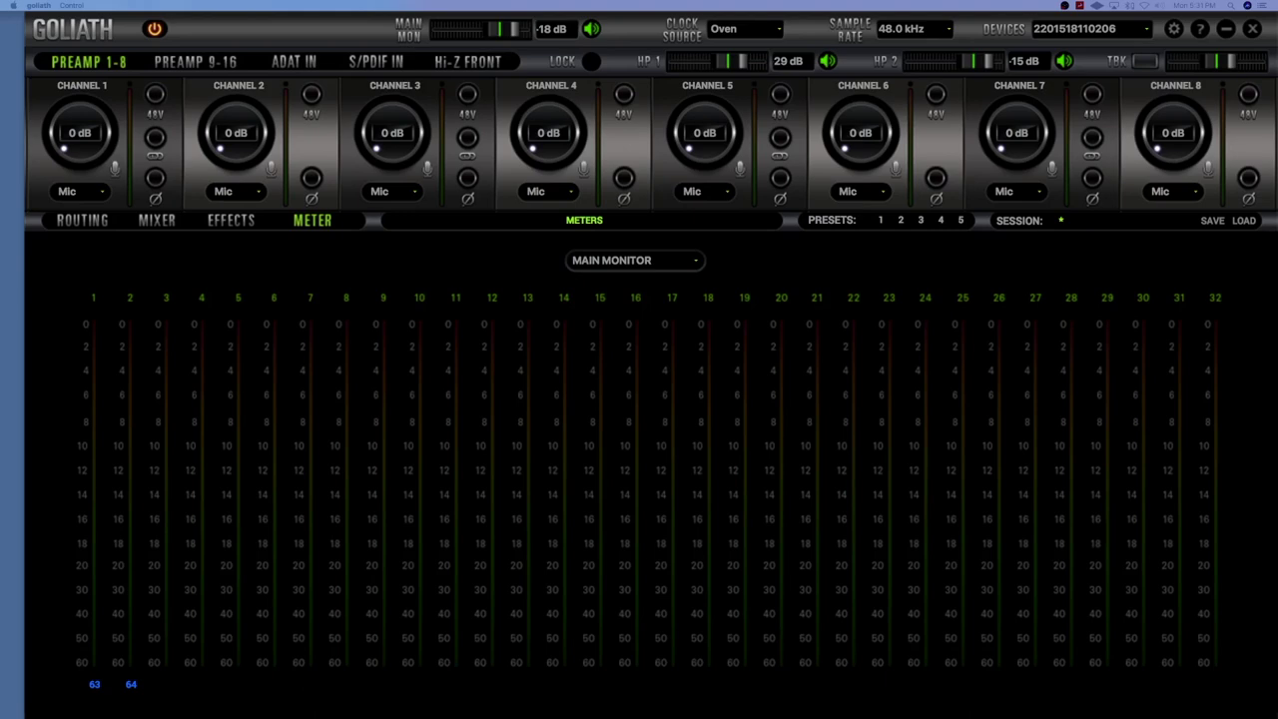
Open the routing matrix, examine its source and destination channel rows, and close it.
click(82, 221)
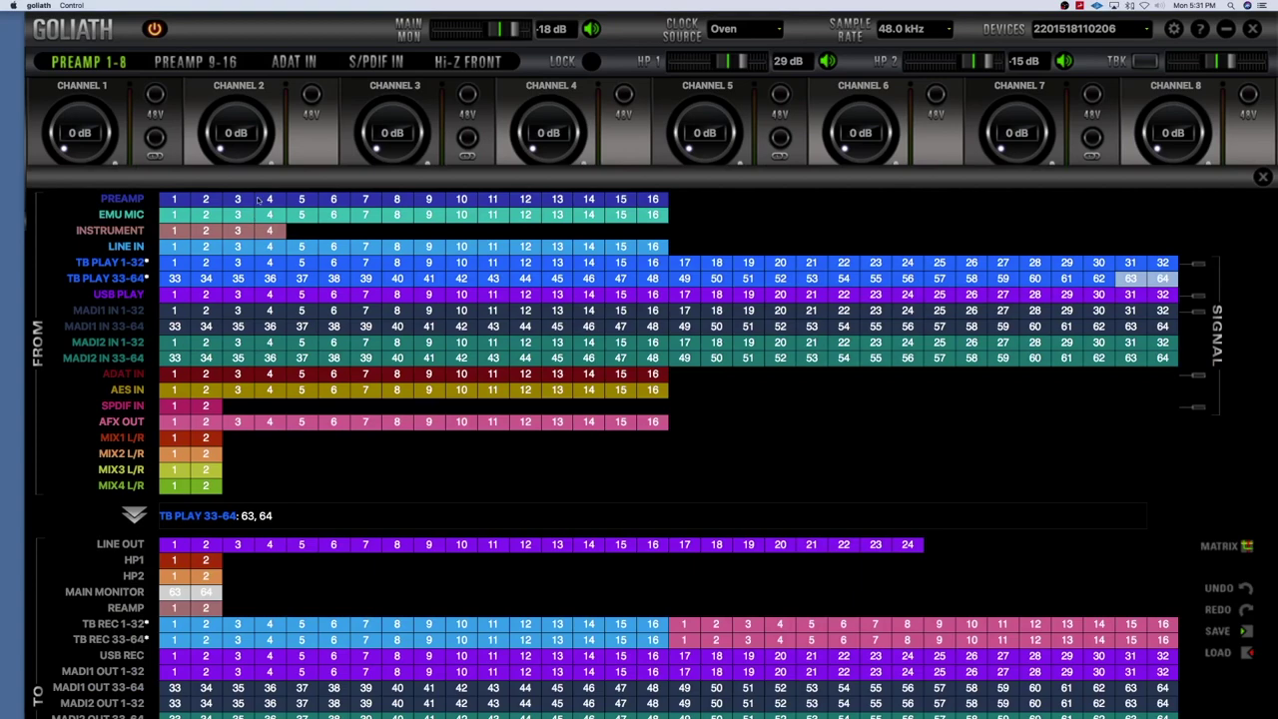
scroll(260, 189, down, 3)
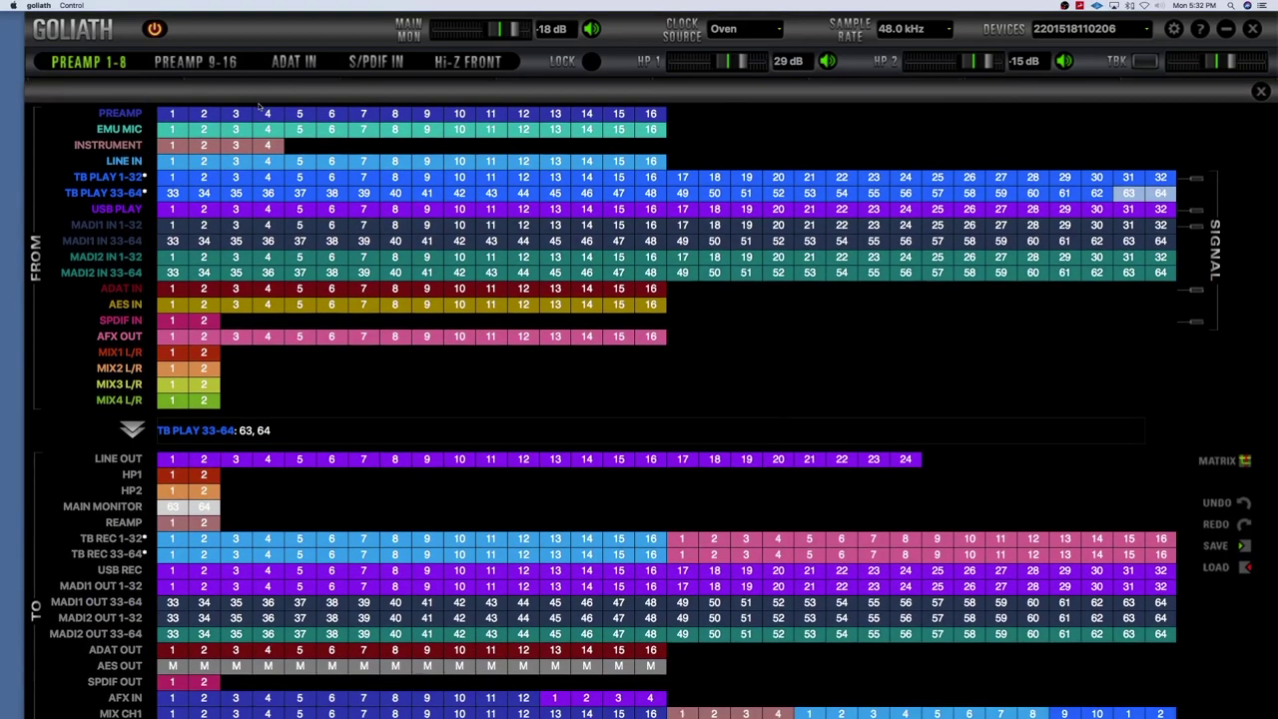
scroll(245, 70, down, 1)
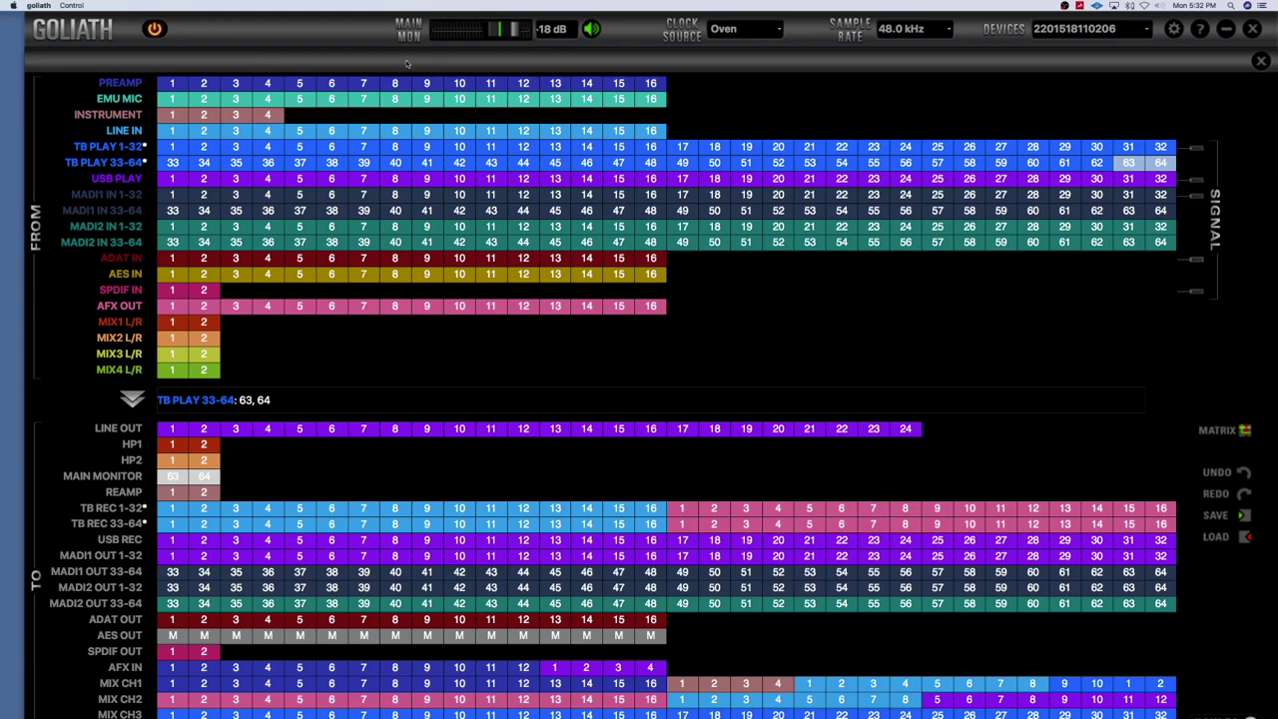
scroll(410, 62, down, 1)
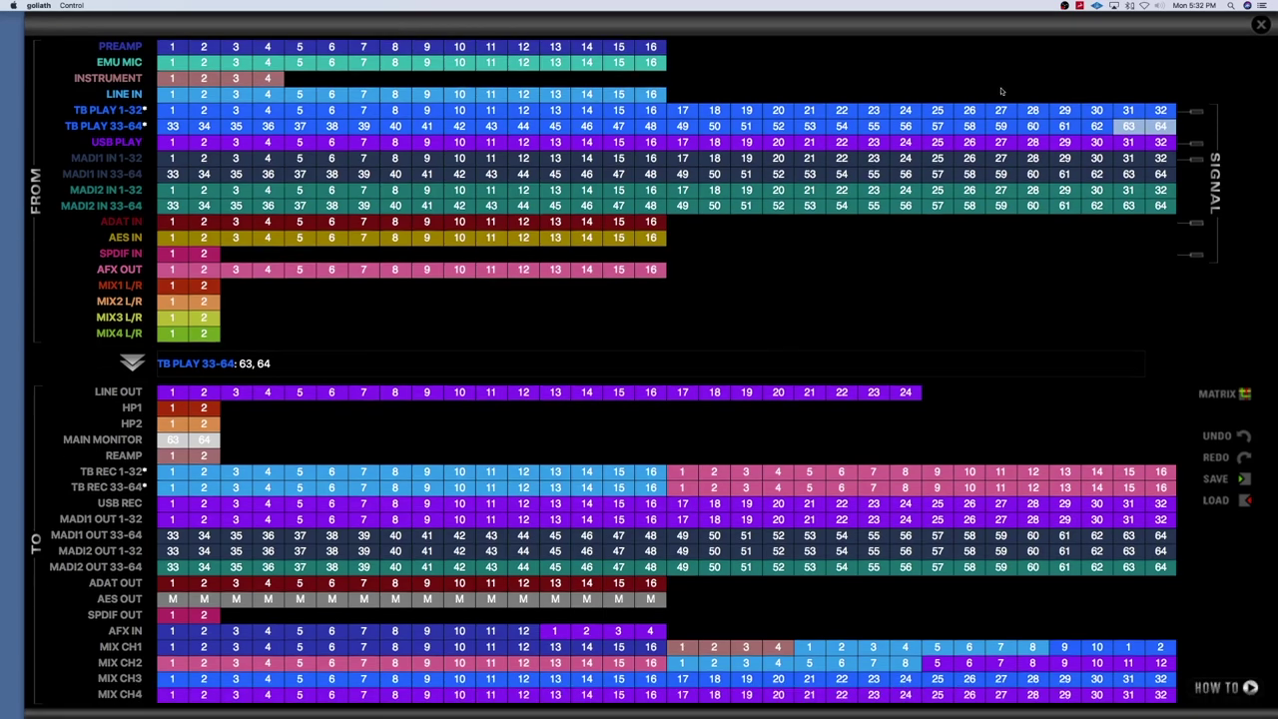
click(1260, 26)
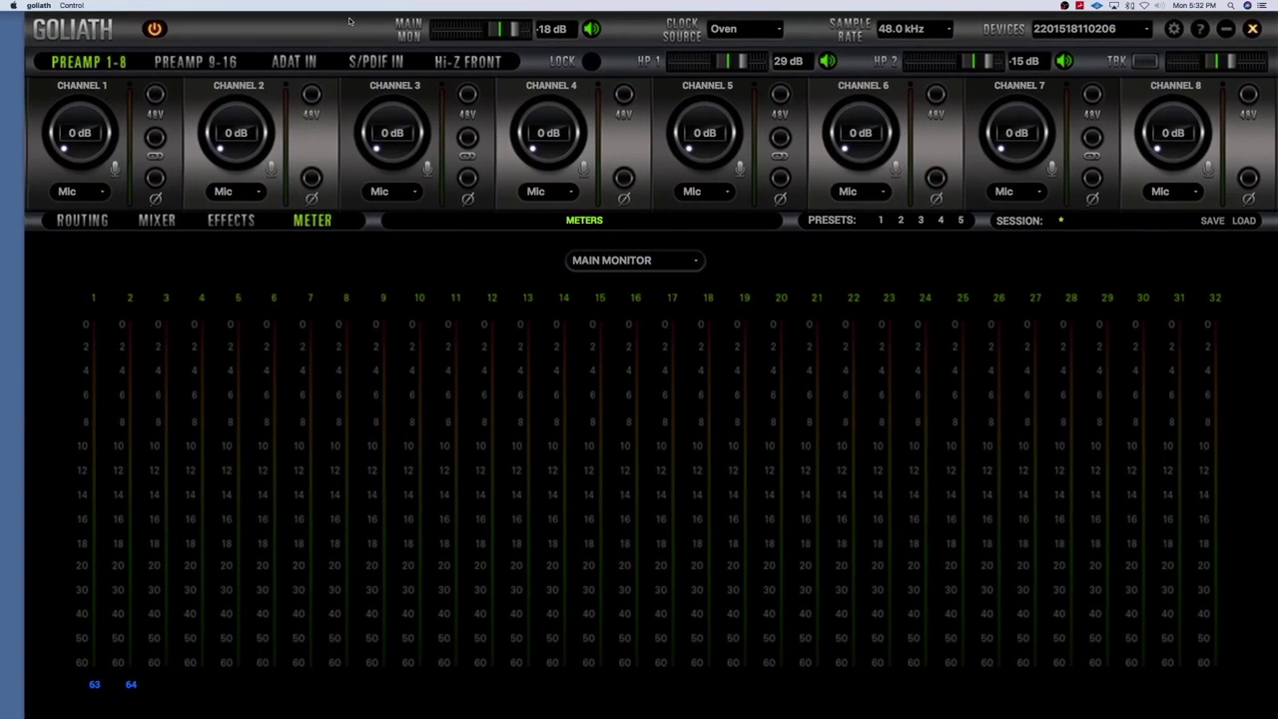
Close the Goliath control panel without saving the session changes and open Antelope Launcher.
click(1252, 29)
click(671, 381)
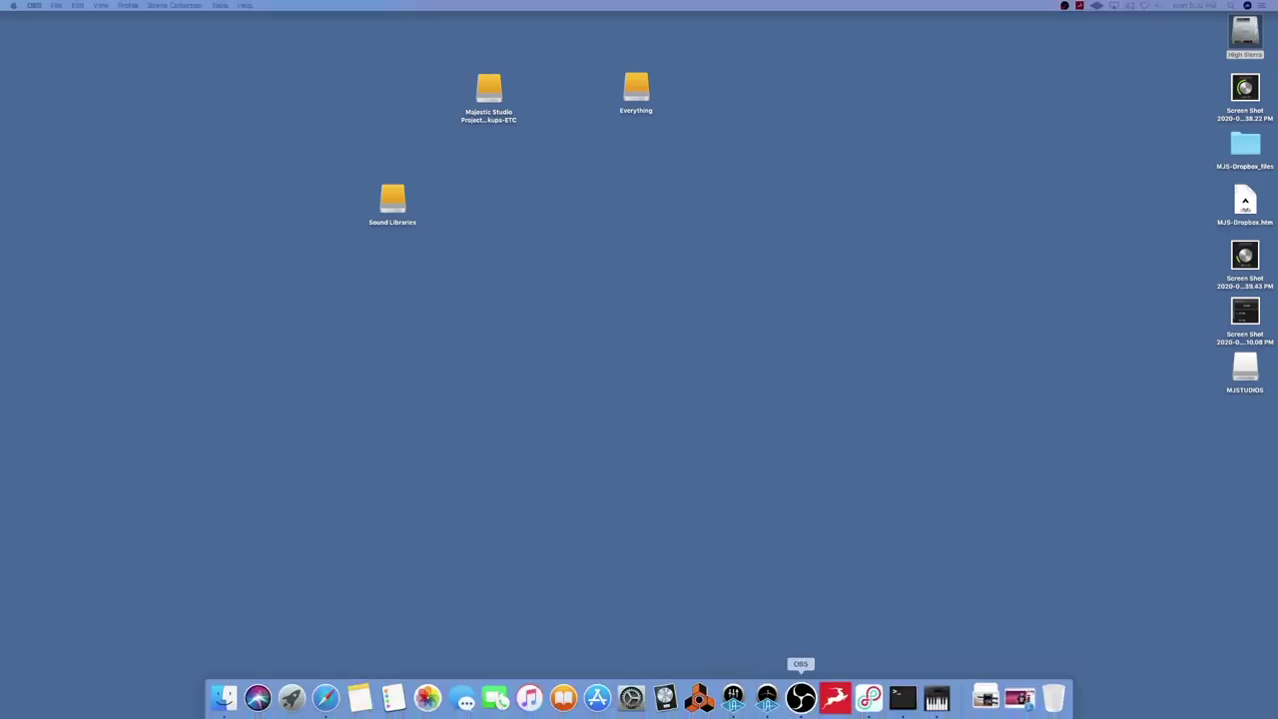
click(835, 697)
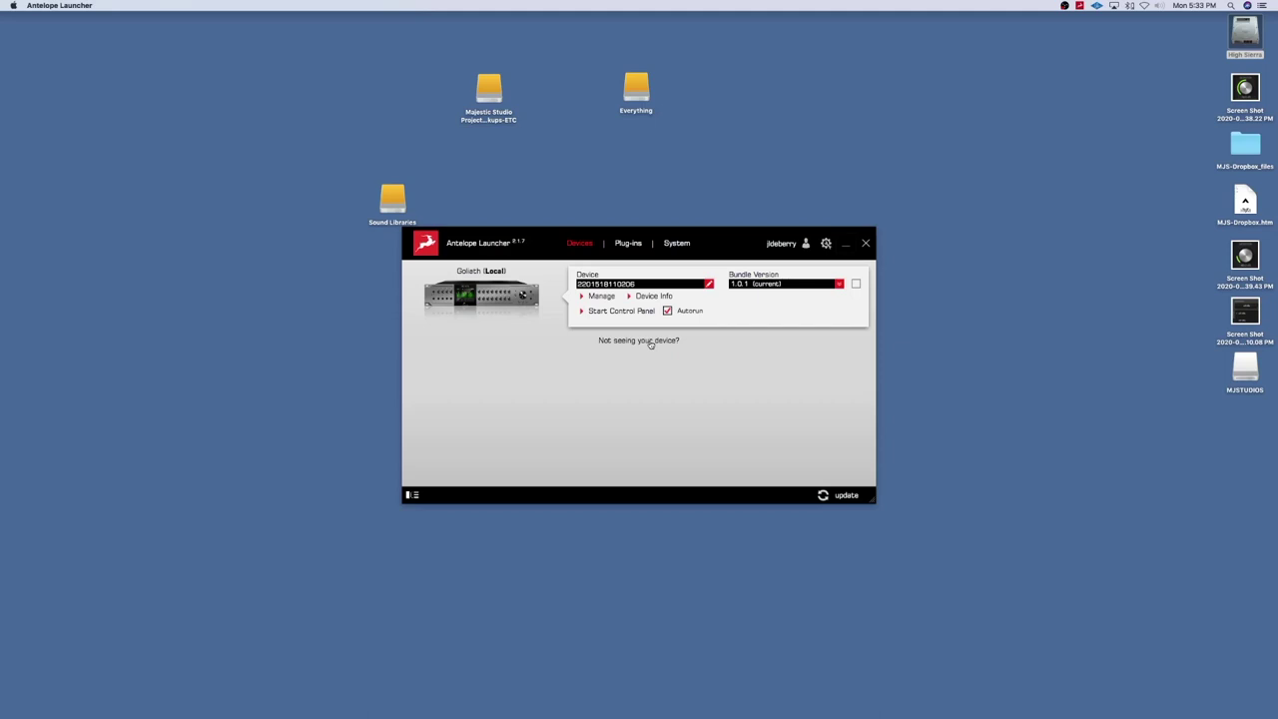
Check the Goliath's registration management choices and its device info for the installed hardware, firmware and bundle versions.
click(600, 296)
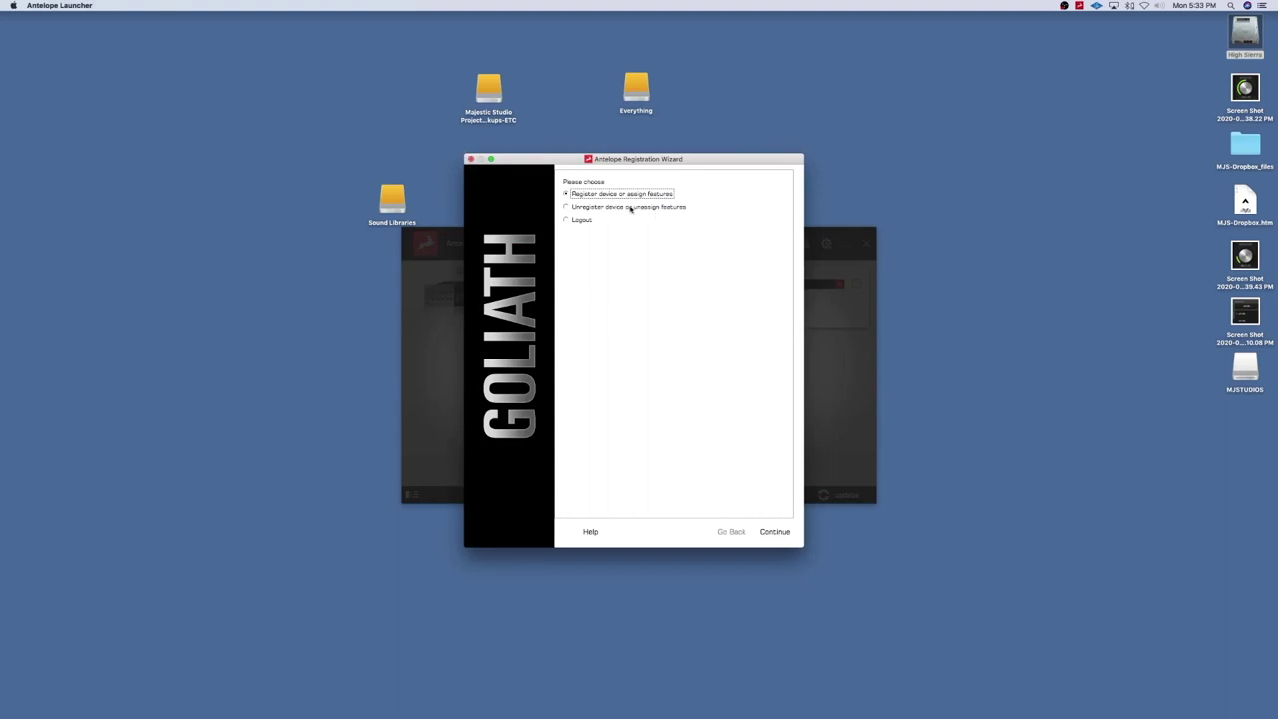
click(471, 159)
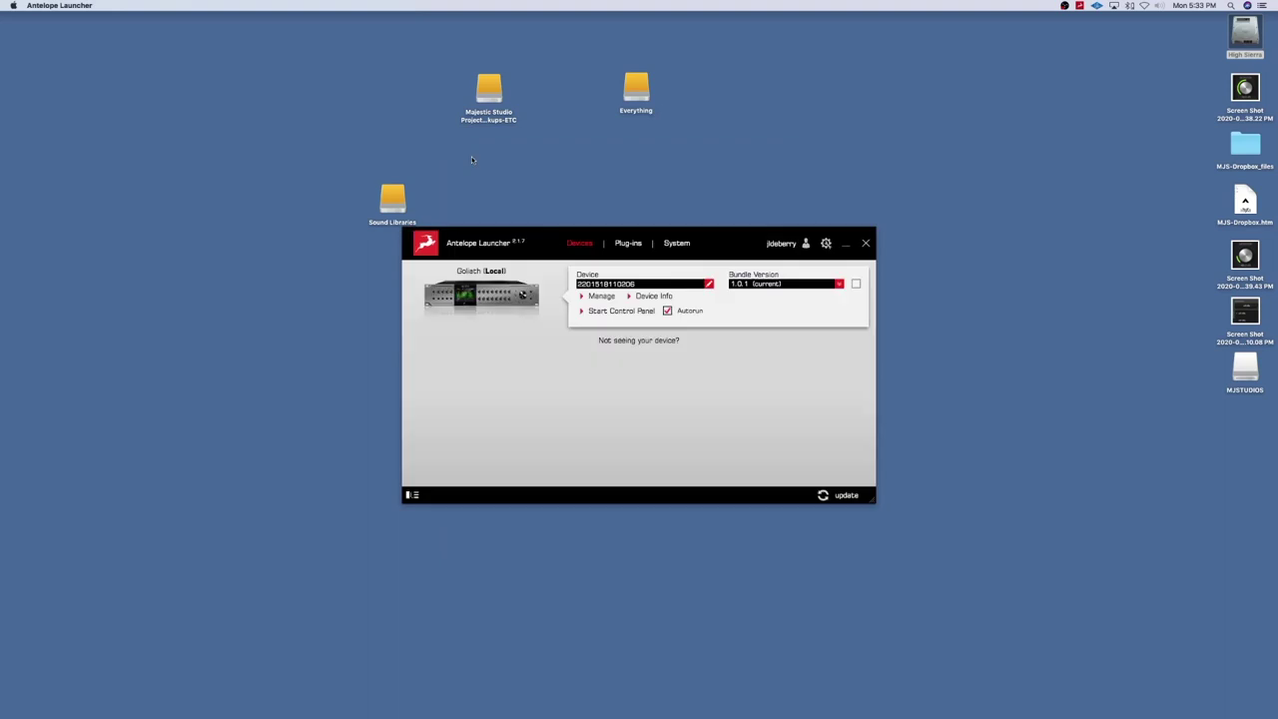
click(647, 297)
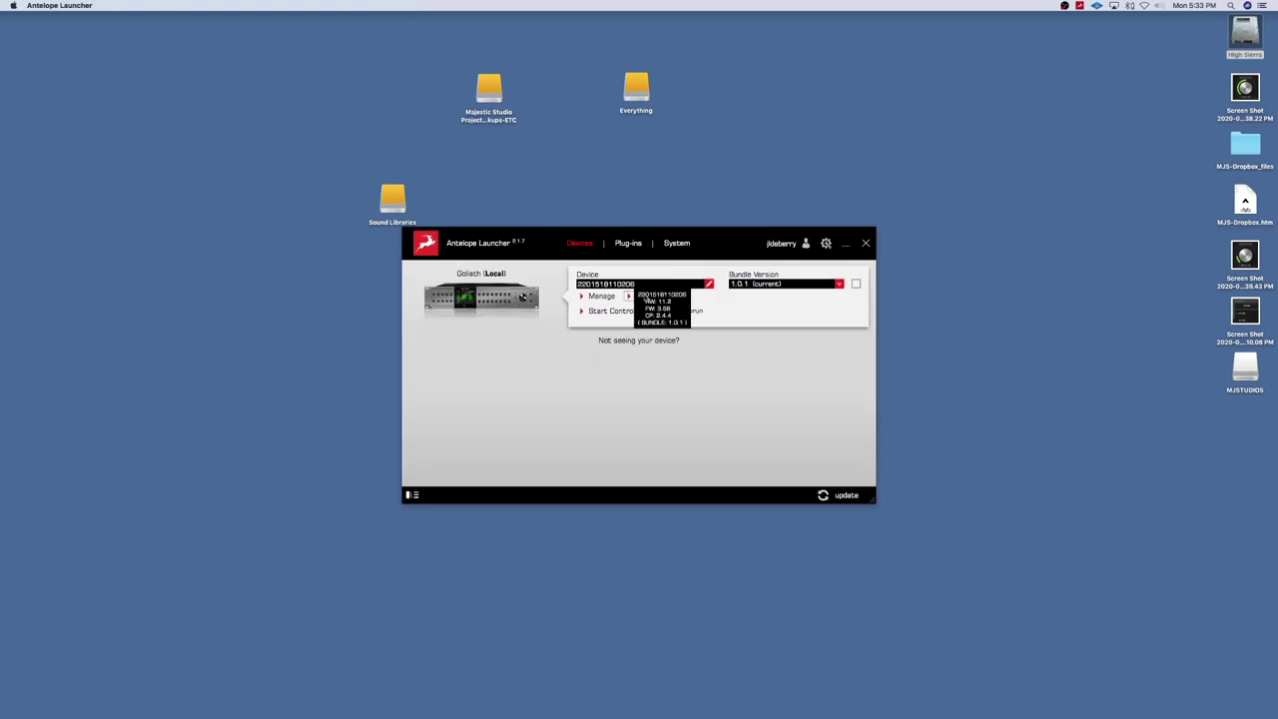
click(651, 300)
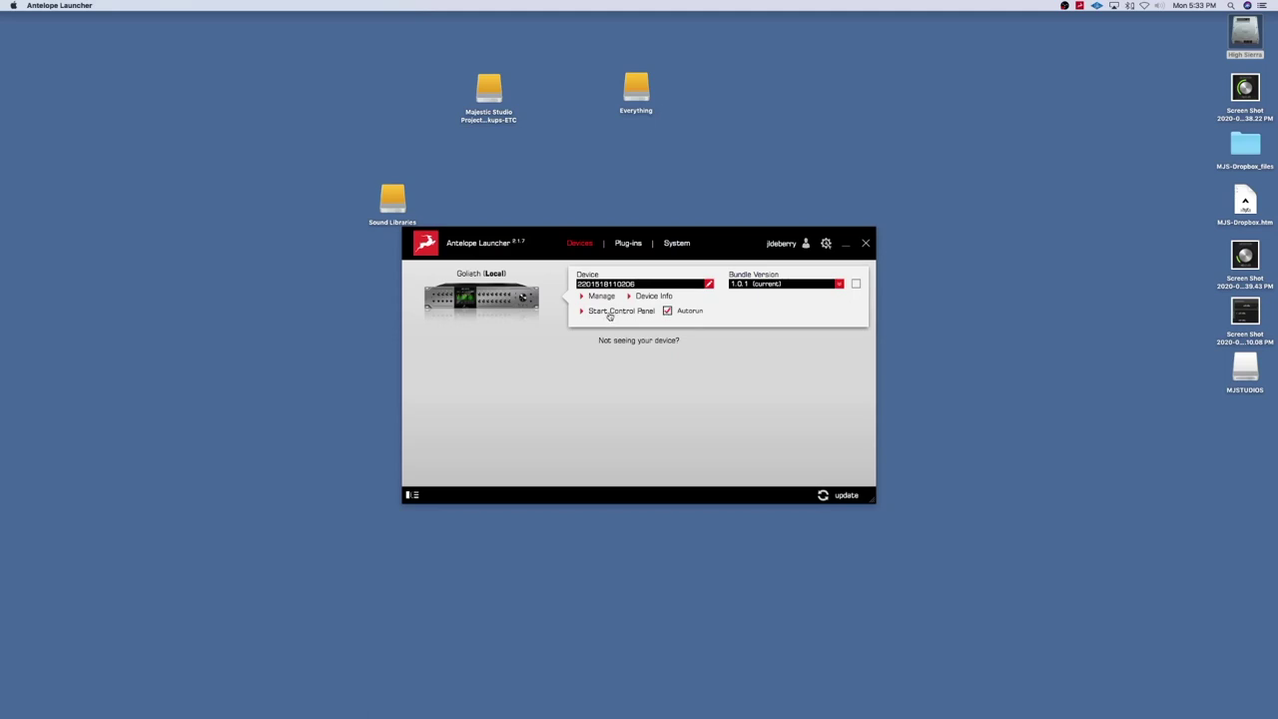
Start the Goliath control panel from the launcher and close it again without saving the session changes.
click(608, 314)
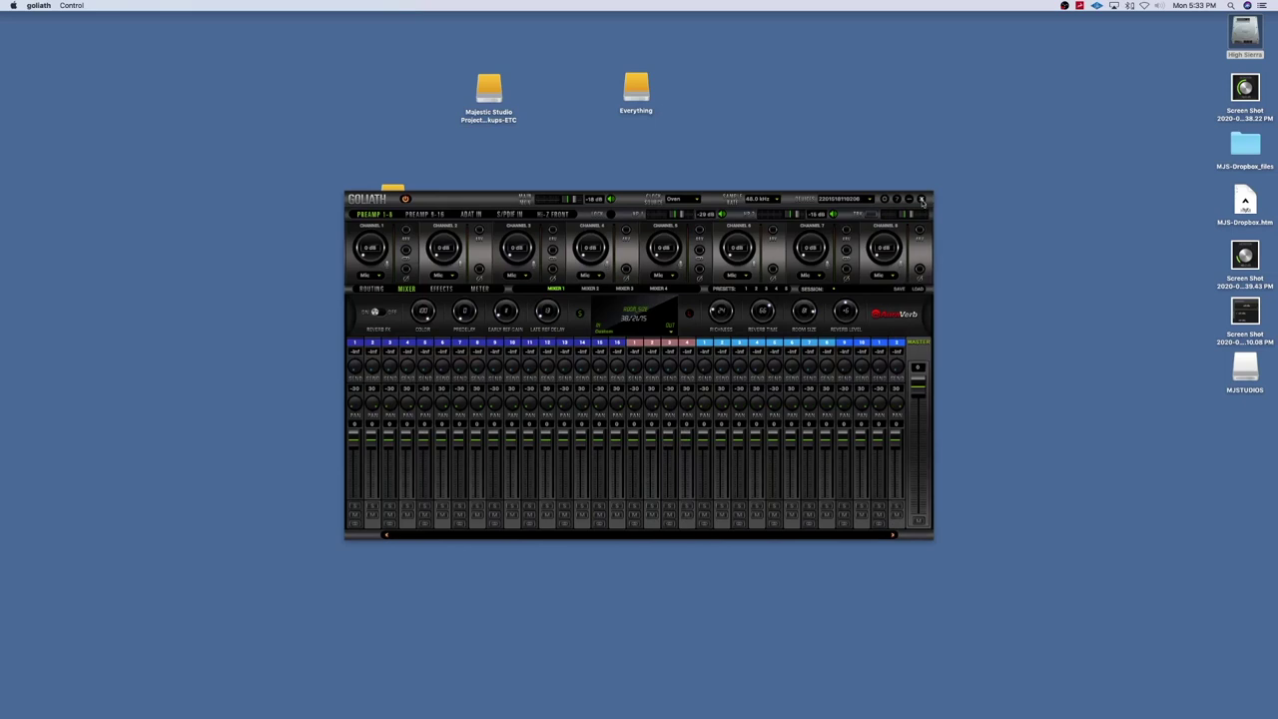
drag(487, 205, 489, 374)
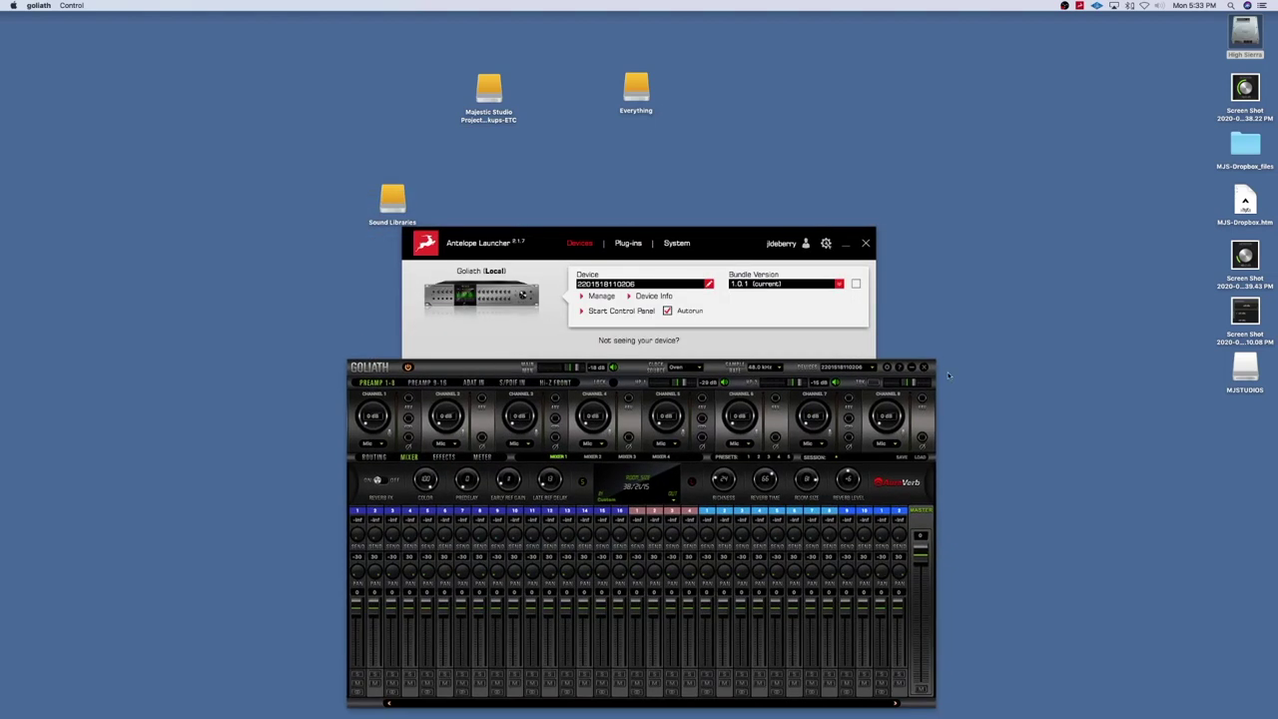
click(925, 367)
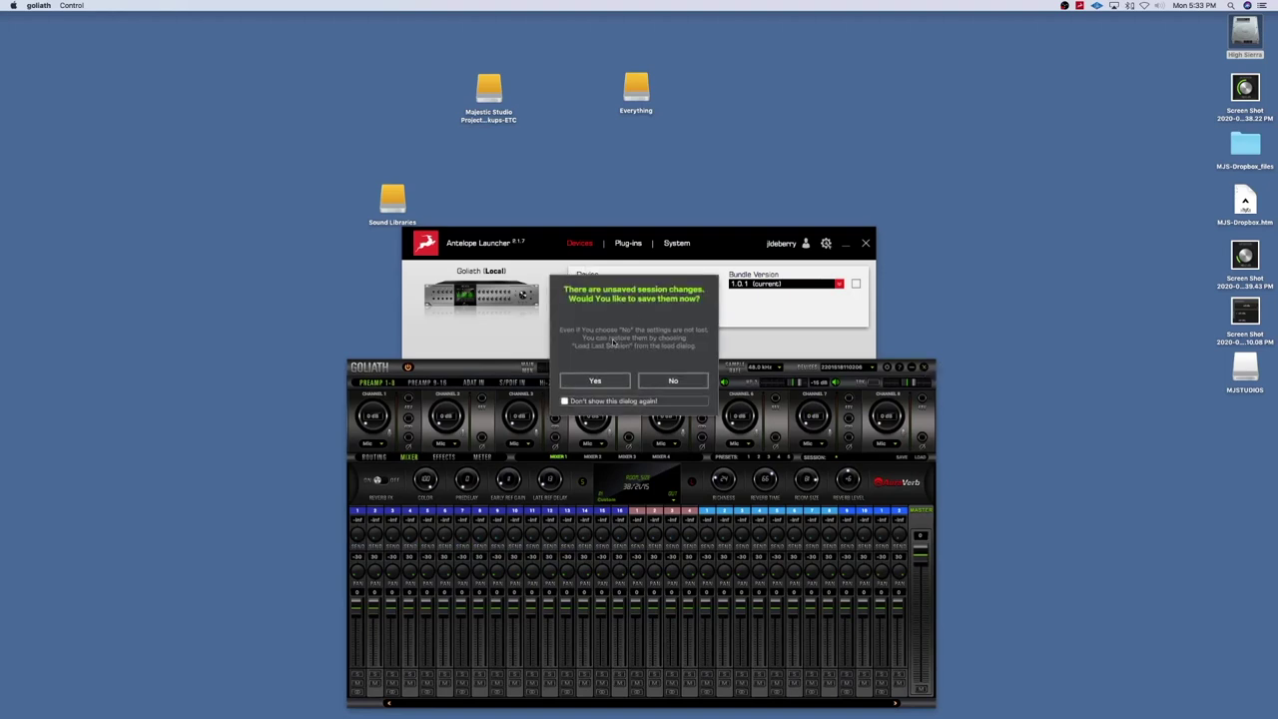
click(654, 381)
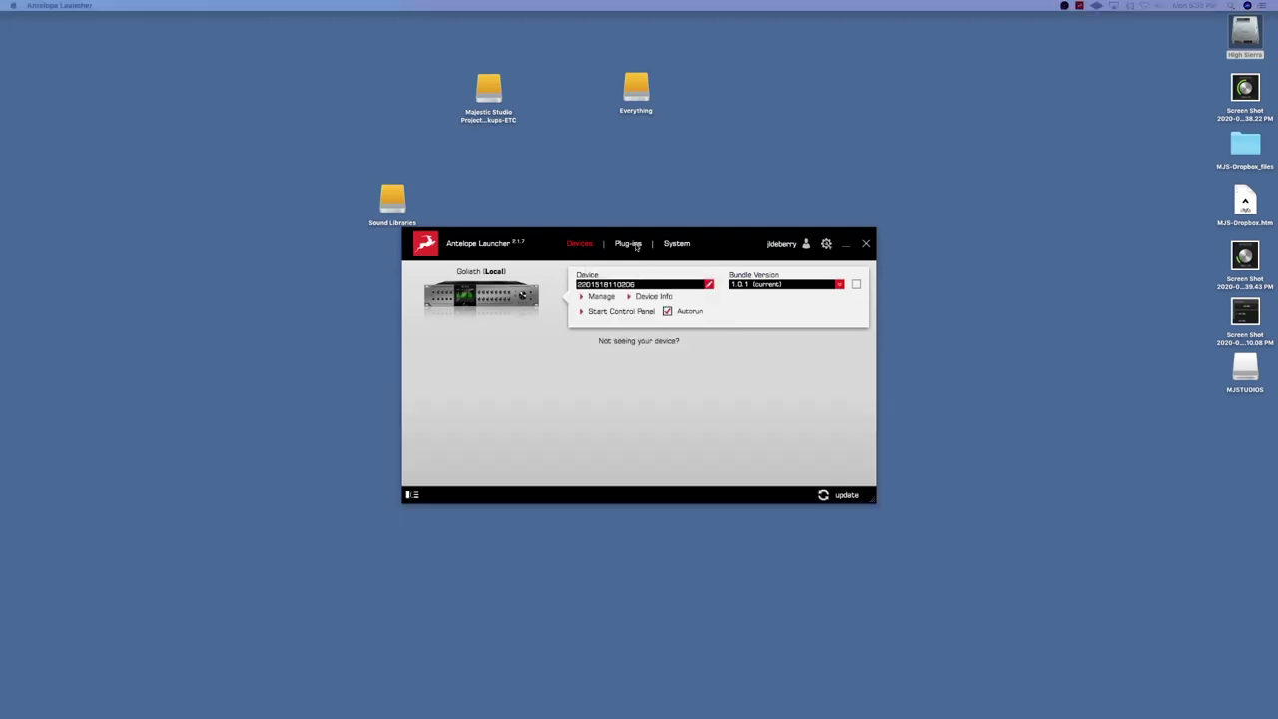
Examine the launcher's list of plug-in bundles, from AFX2DAW and Edge Duo down to Verge.
click(583, 246)
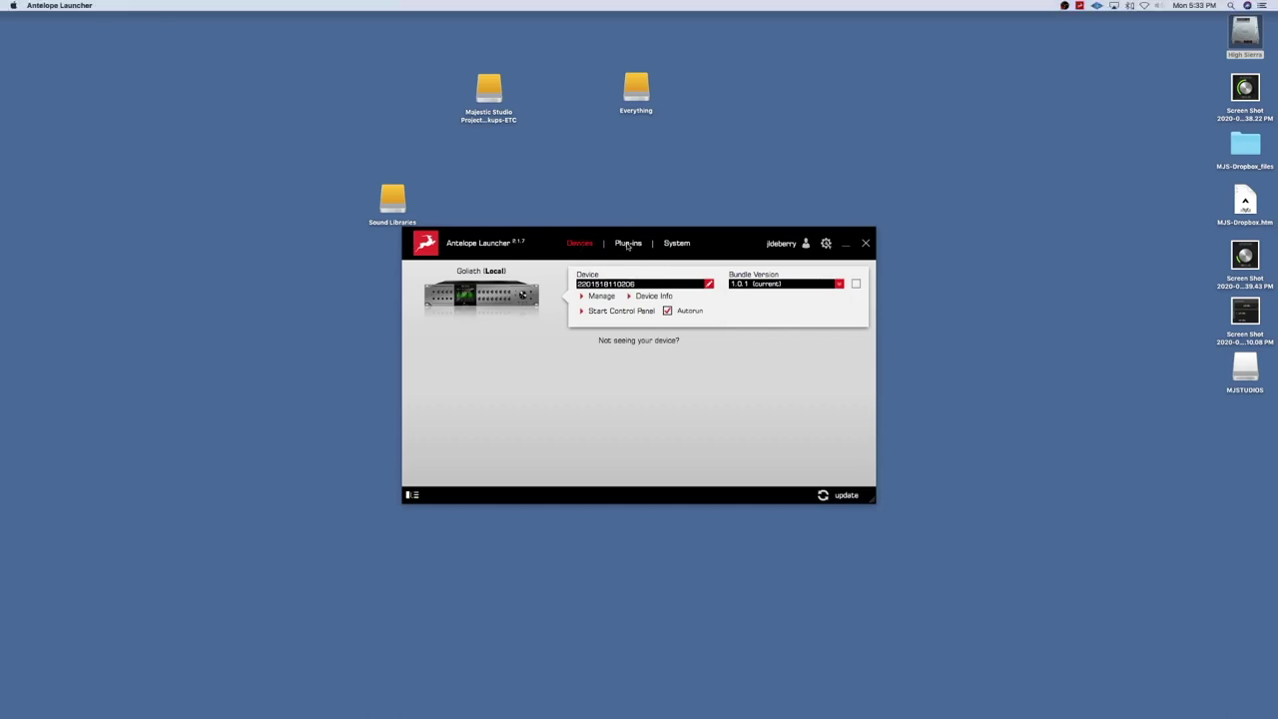
click(628, 245)
scroll(628, 385, down, 3)
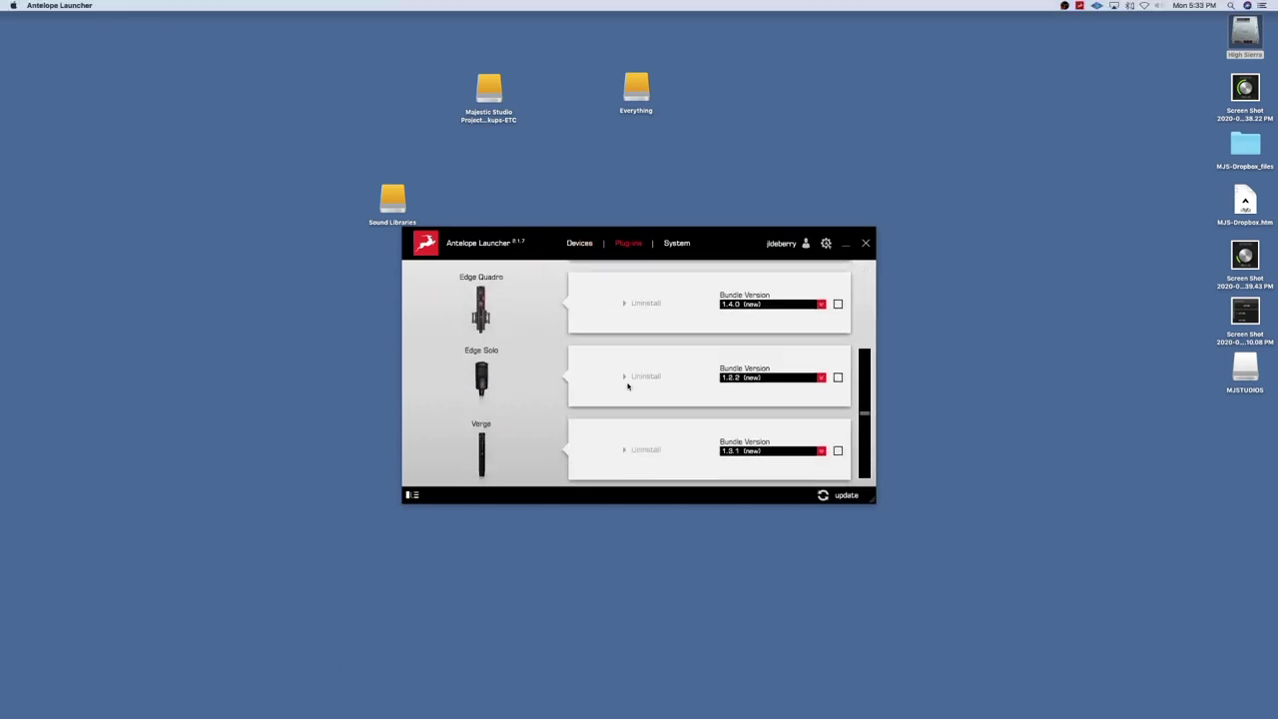
scroll(628, 385, up, 3)
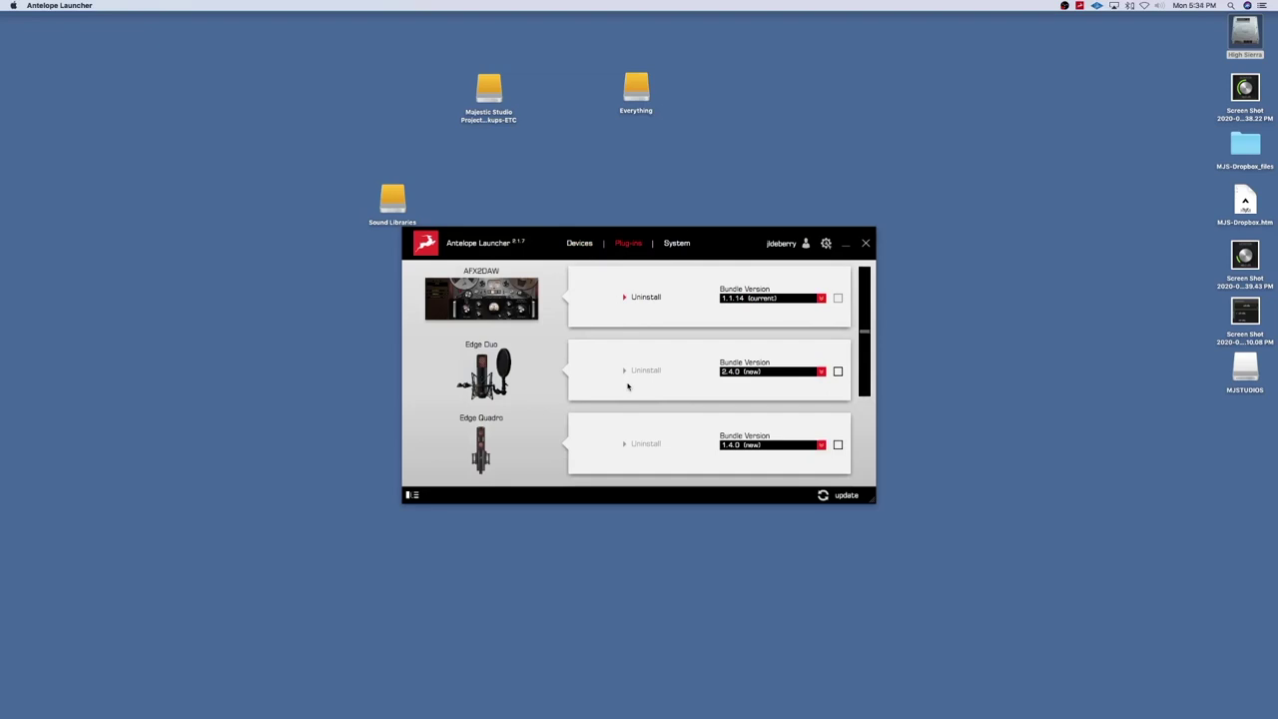
scroll(628, 386, down, 2)
scroll(628, 385, up, 2)
scroll(518, 354, down, 3)
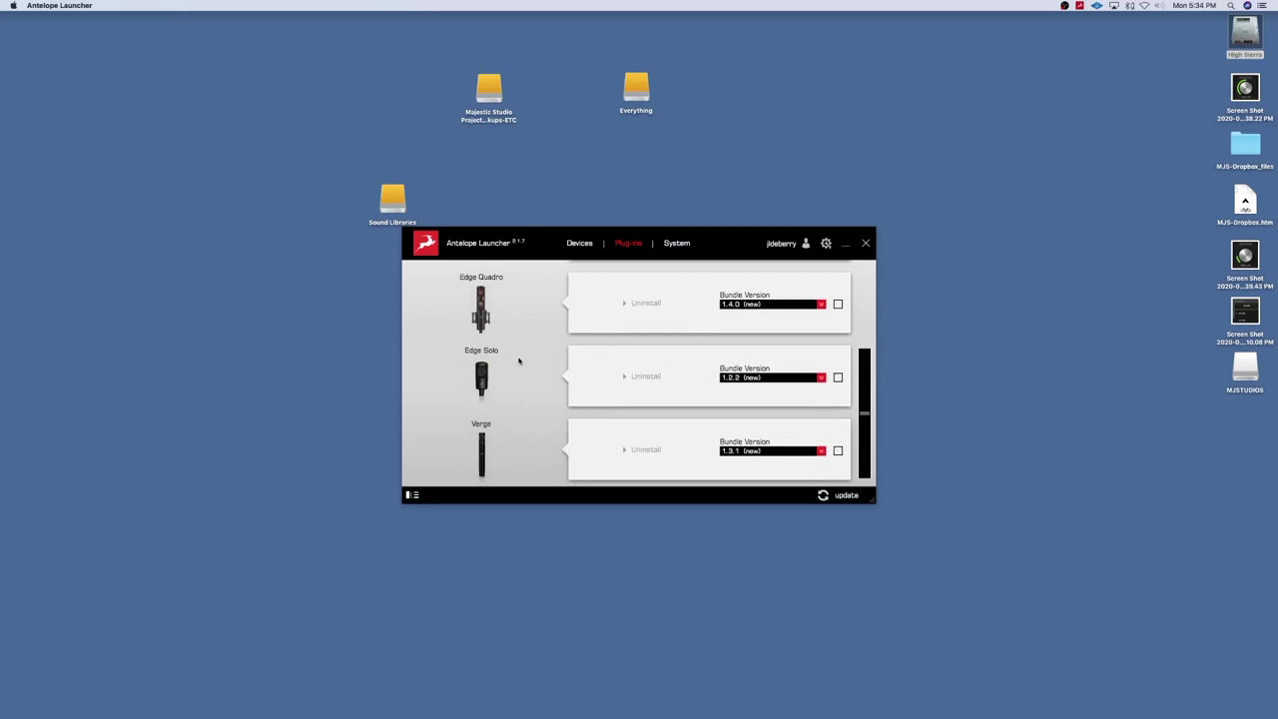
scroll(518, 361, up, 3)
scroll(518, 360, down, 3)
scroll(518, 360, up, 3)
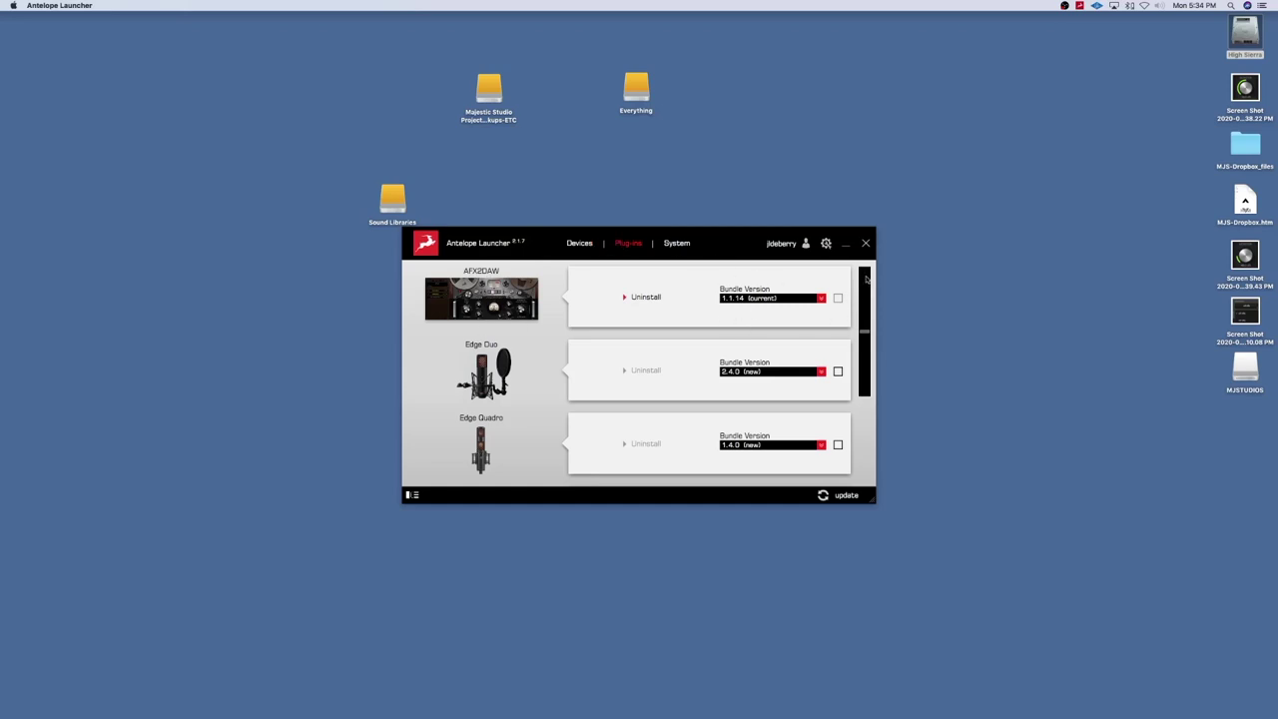
Start the Goliath control panel from the launcher's device page and enlarge its window to fill most of the screen.
click(577, 244)
click(620, 312)
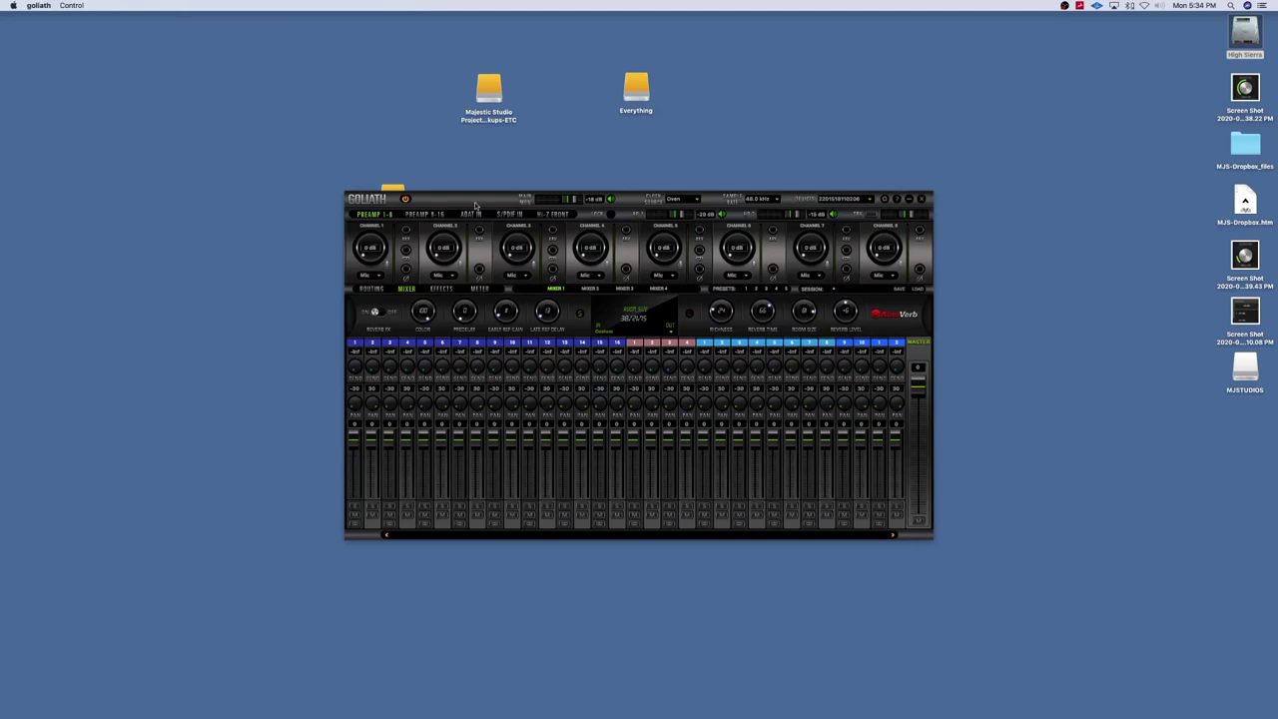
drag(476, 203, 171, 25)
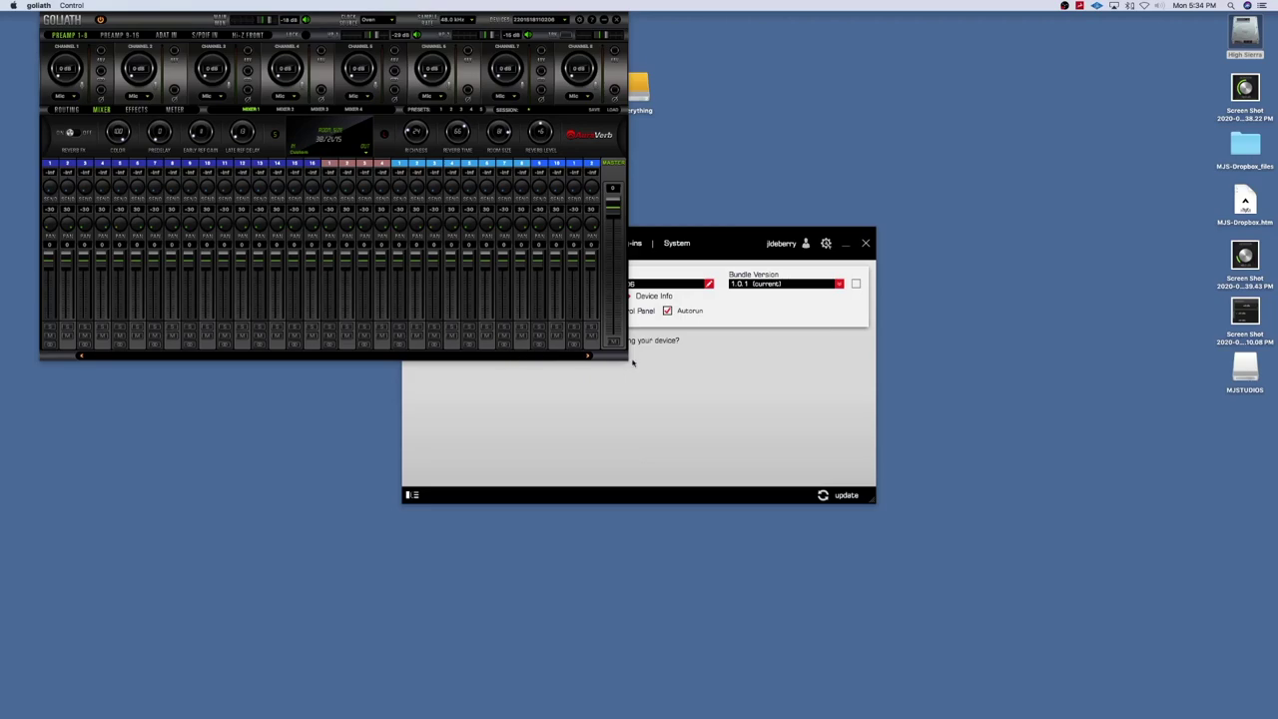
drag(624, 357, 1198, 713)
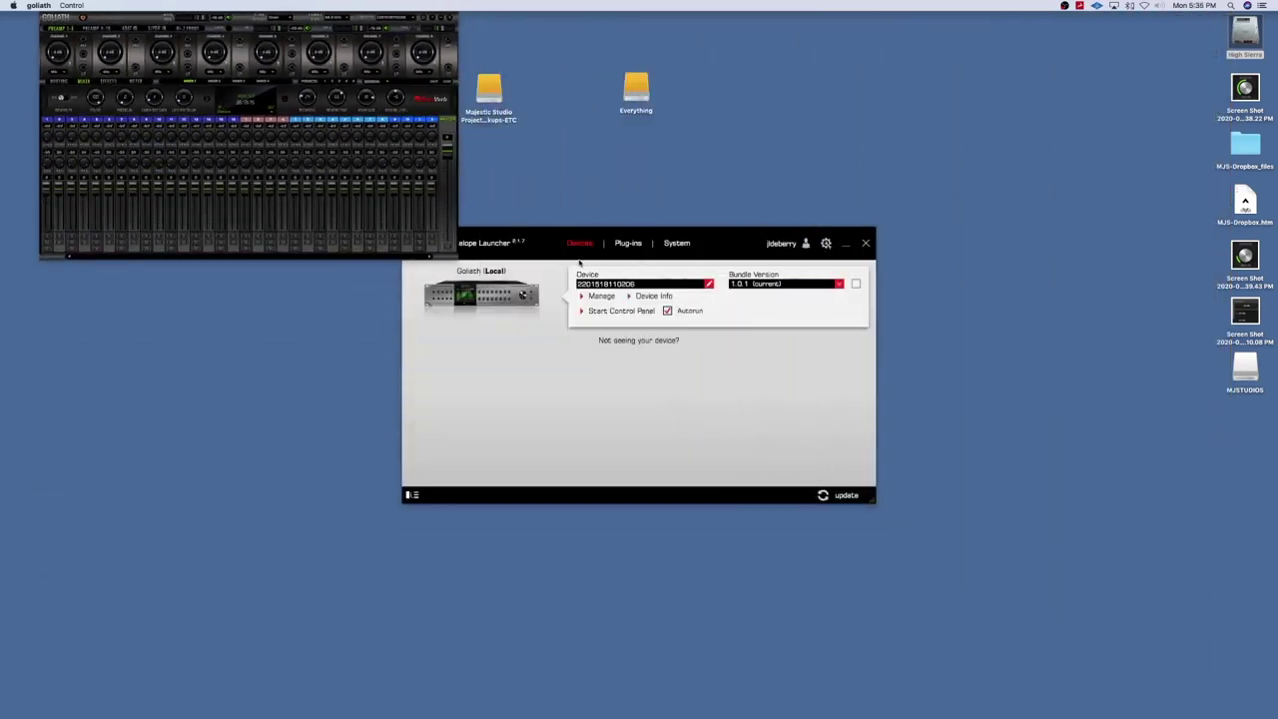
drag(379, 257, 938, 557)
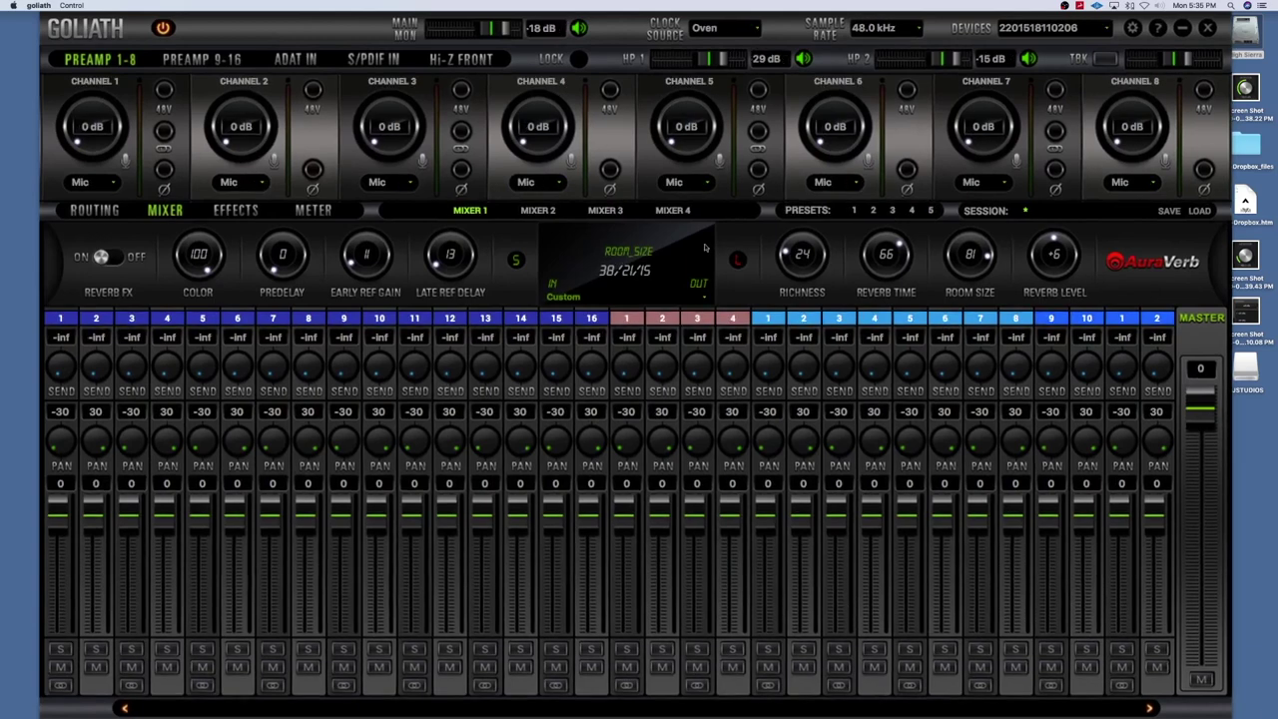
drag(611, 34, 657, 33)
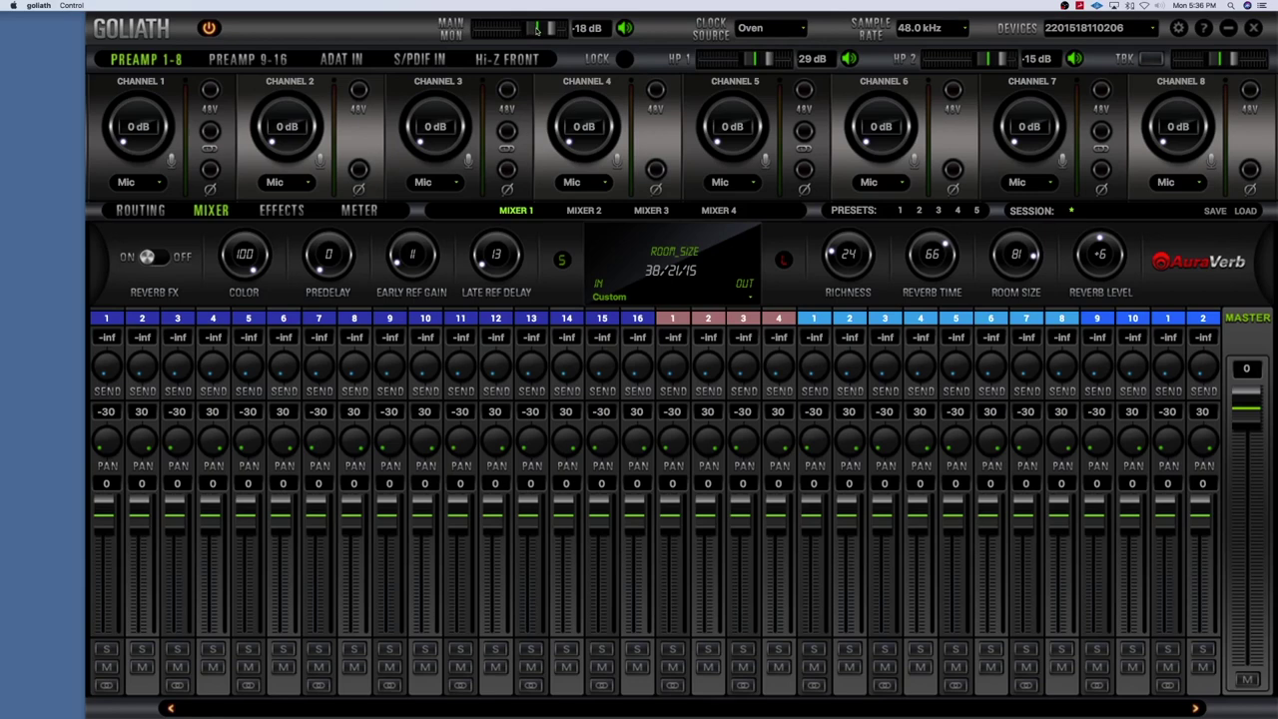
Set the main monitor level to 33 dB and toggle its mute on and off.
drag(537, 28, 521, 31)
scroll(521, 31, up, 4)
drag(519, 34, 538, 34)
mouse_move(545, 28)
mouse_down()
mouse_move(519, 28)
mouse_move(534, 30)
mouse_up()
drag(532, 31, 537, 33)
click(624, 29)
click(625, 29)
click(587, 28)
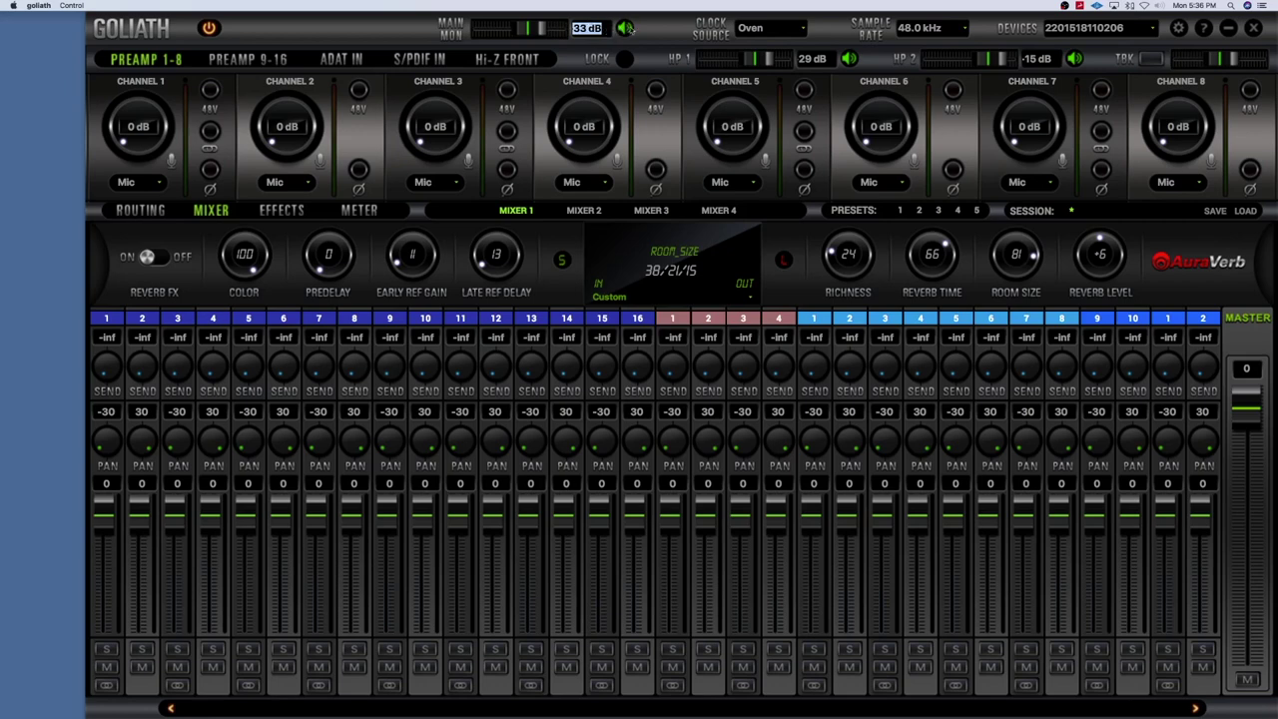
Review the available clock source options, from Oven and W.C. through S/PDIF and AES, keeping Oven selected.
click(779, 30)
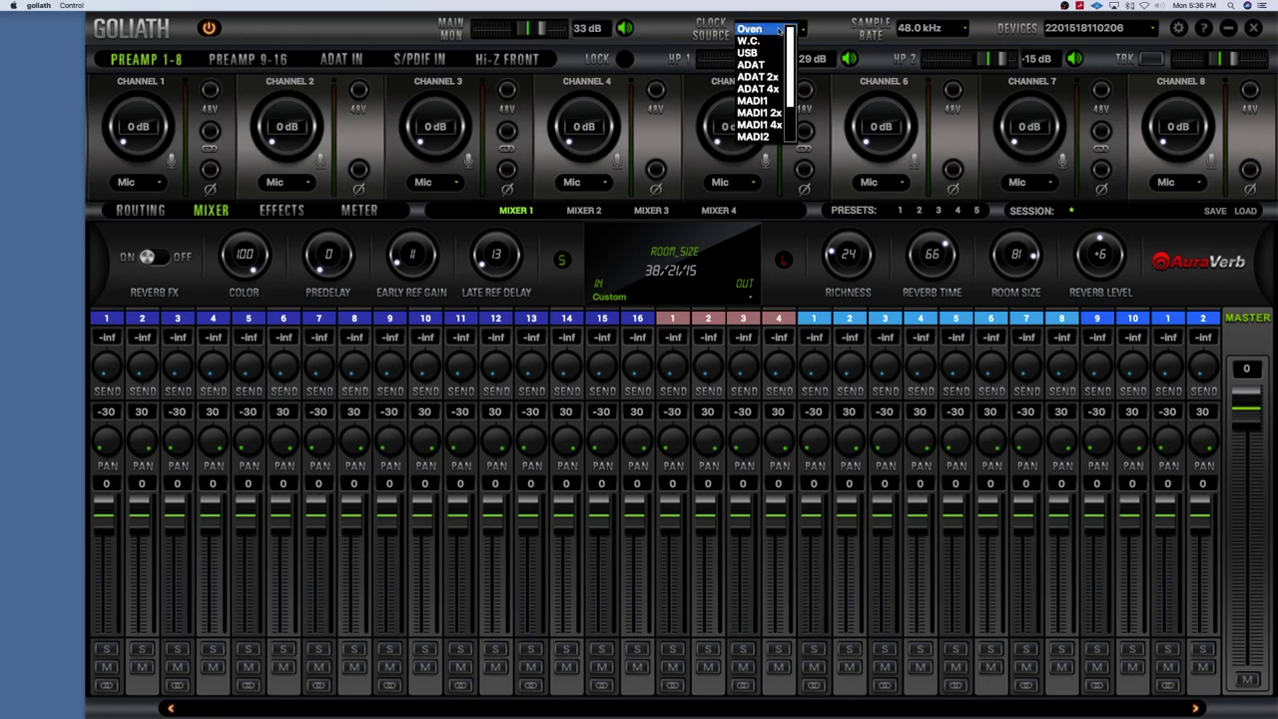
click(689, 22)
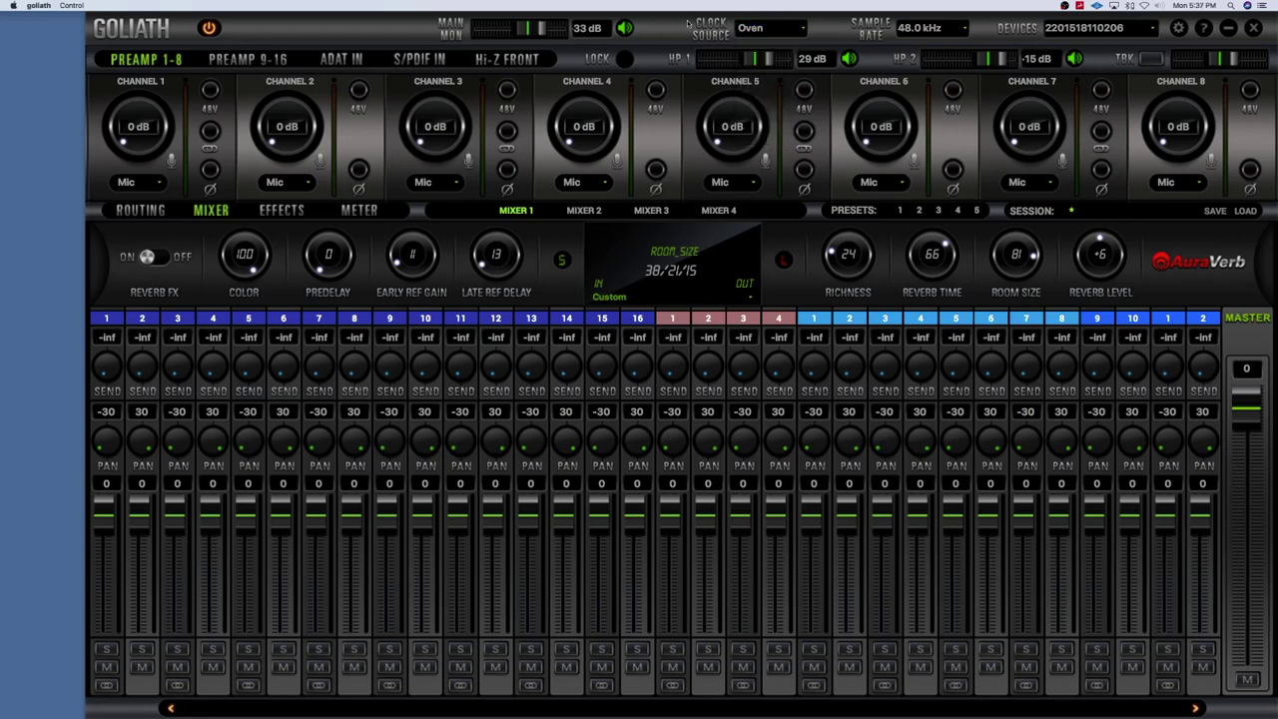
click(770, 29)
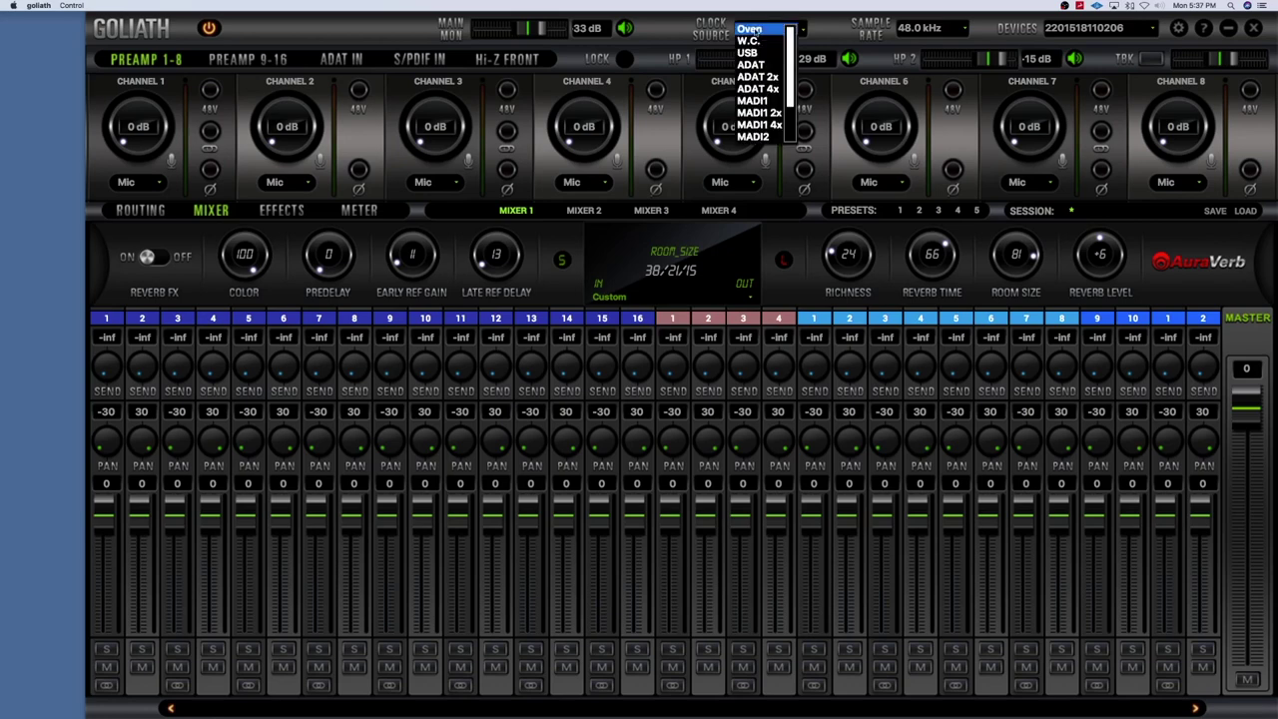
click(748, 29)
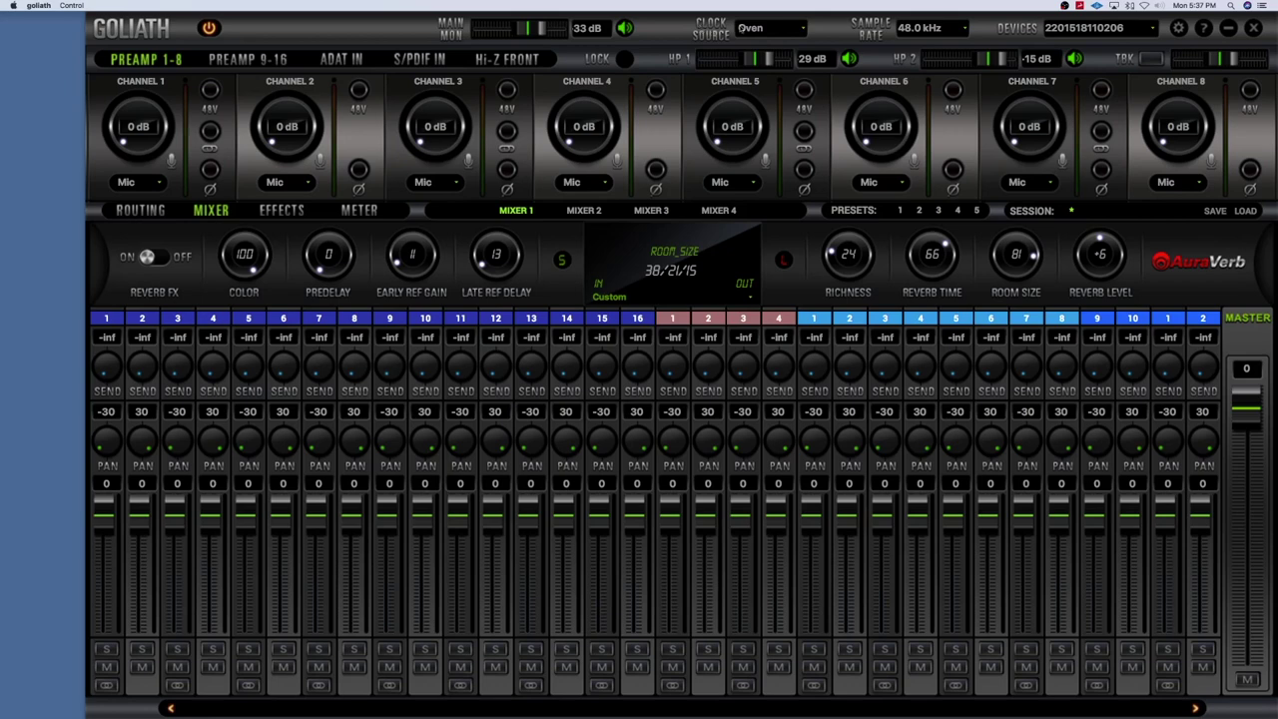
click(791, 30)
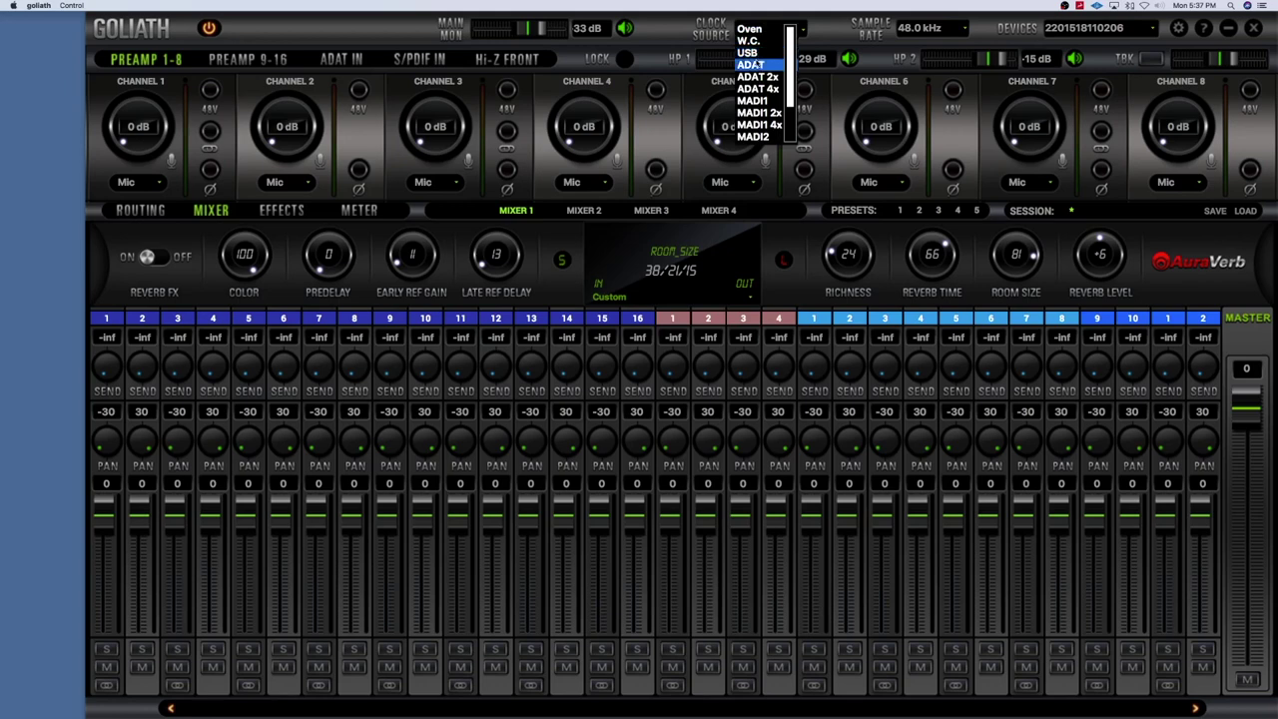
scroll(758, 76, down, 2)
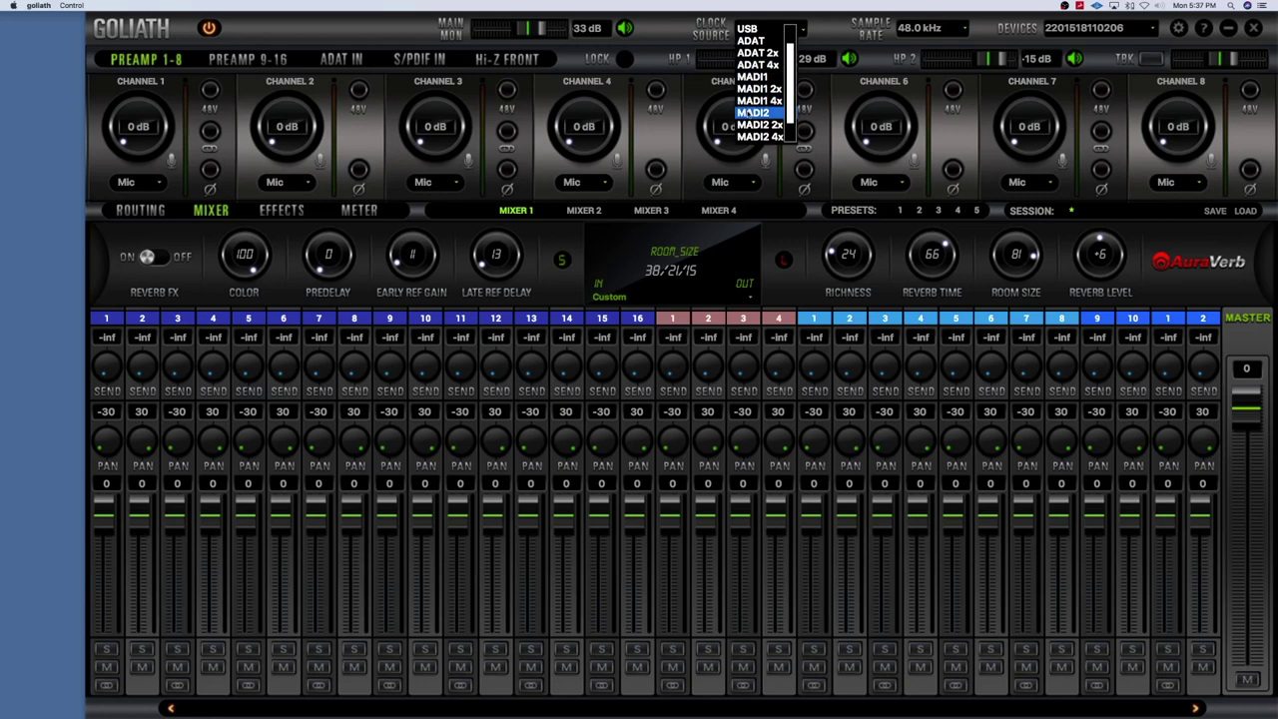
scroll(749, 115, down, 2)
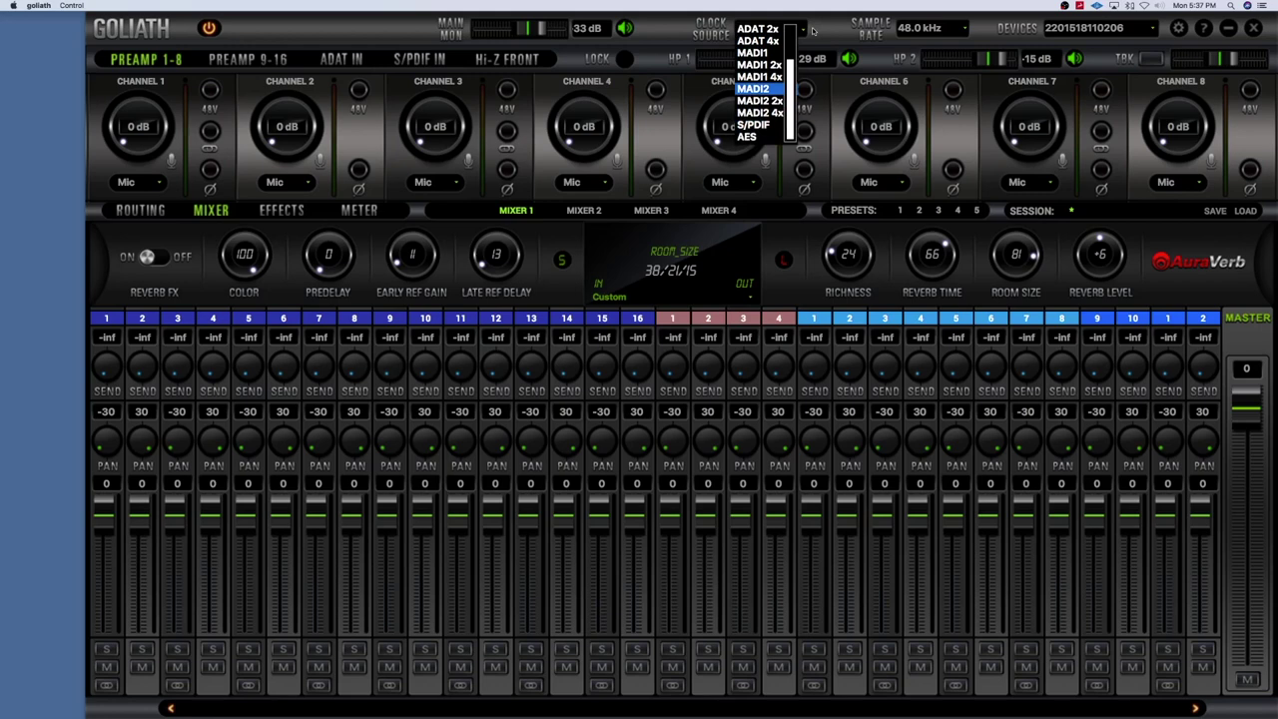
click(813, 31)
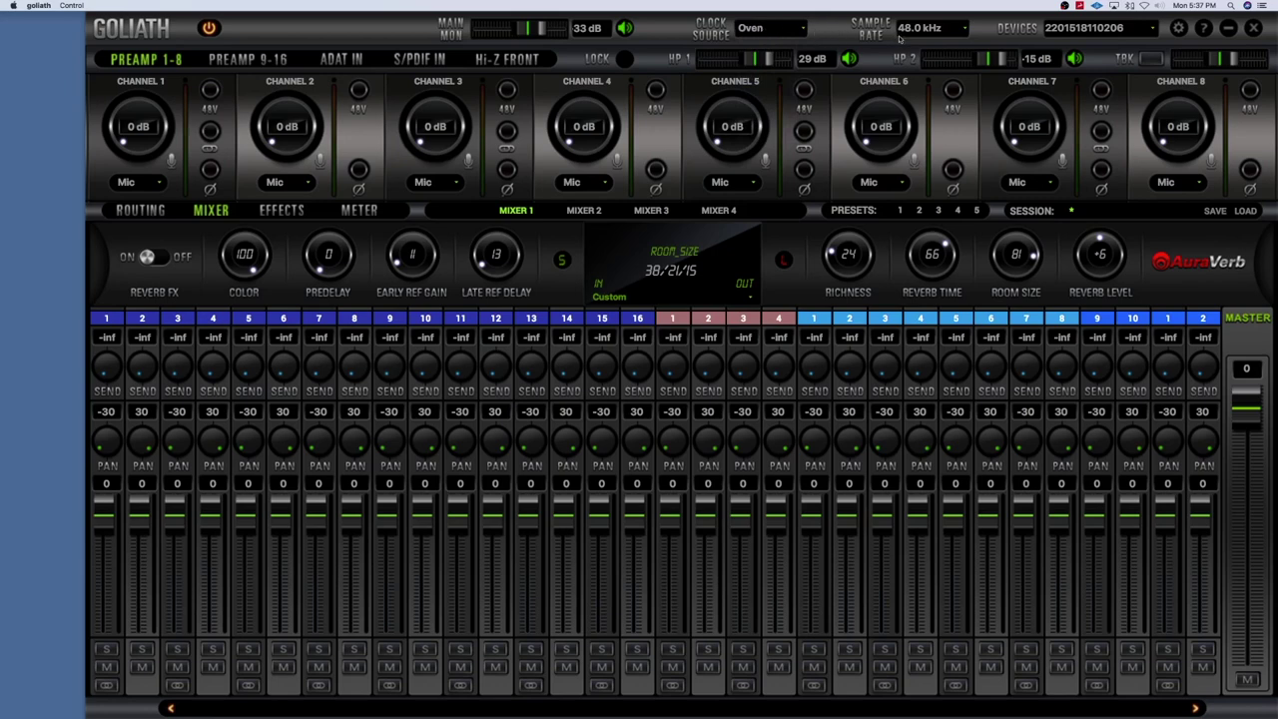
Review the sample rate options from 32.0 kHz to 192.0 kHz, keeping 48.0 kHz, and check the connected device selection.
click(937, 31)
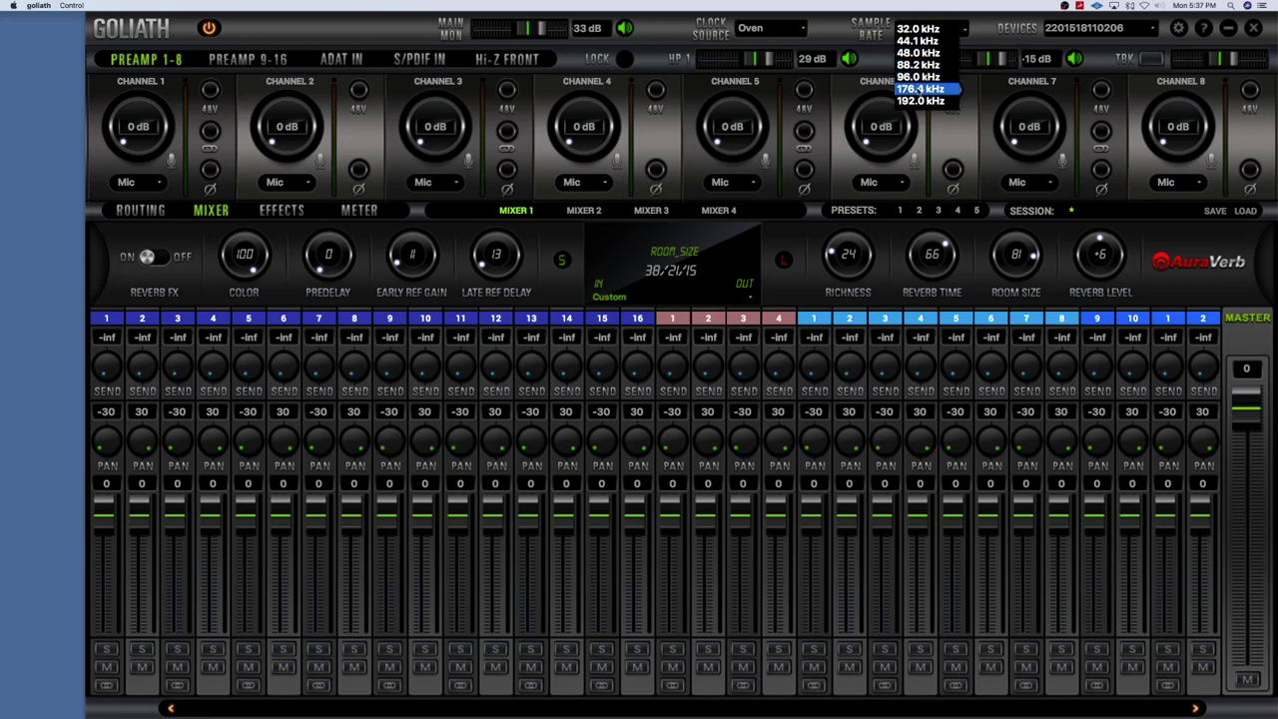
click(857, 36)
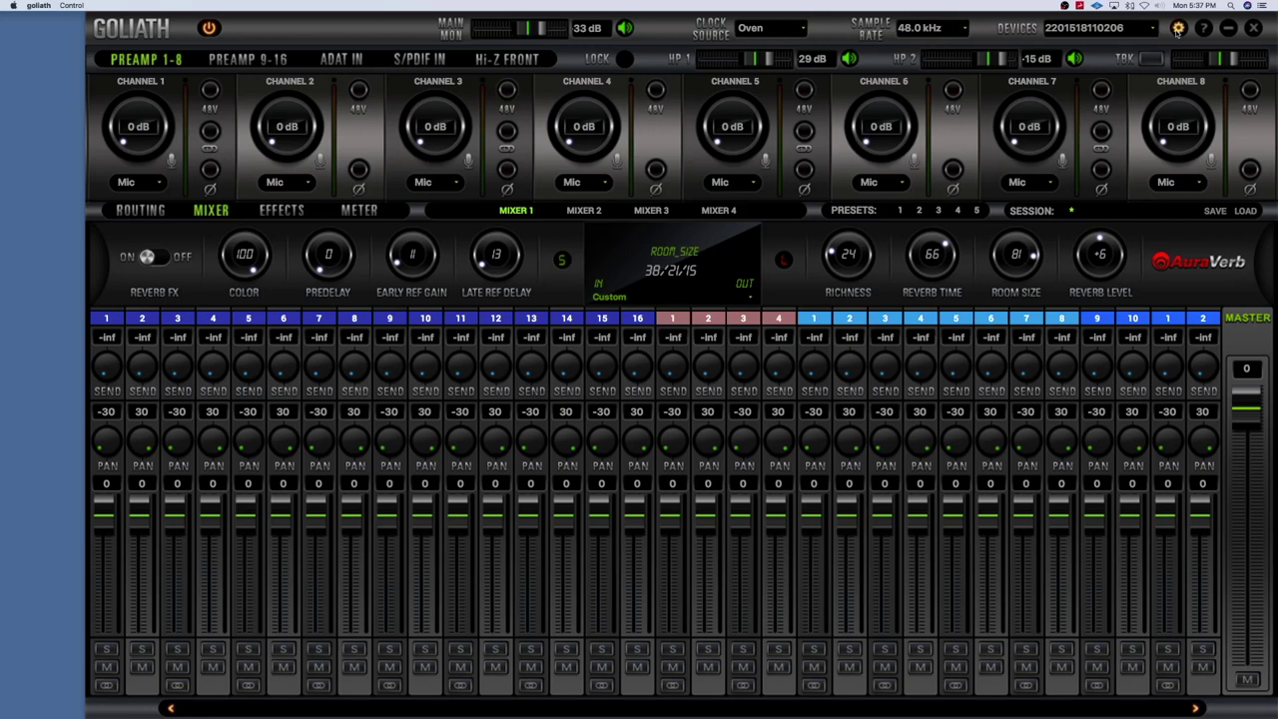
double_click(1105, 33)
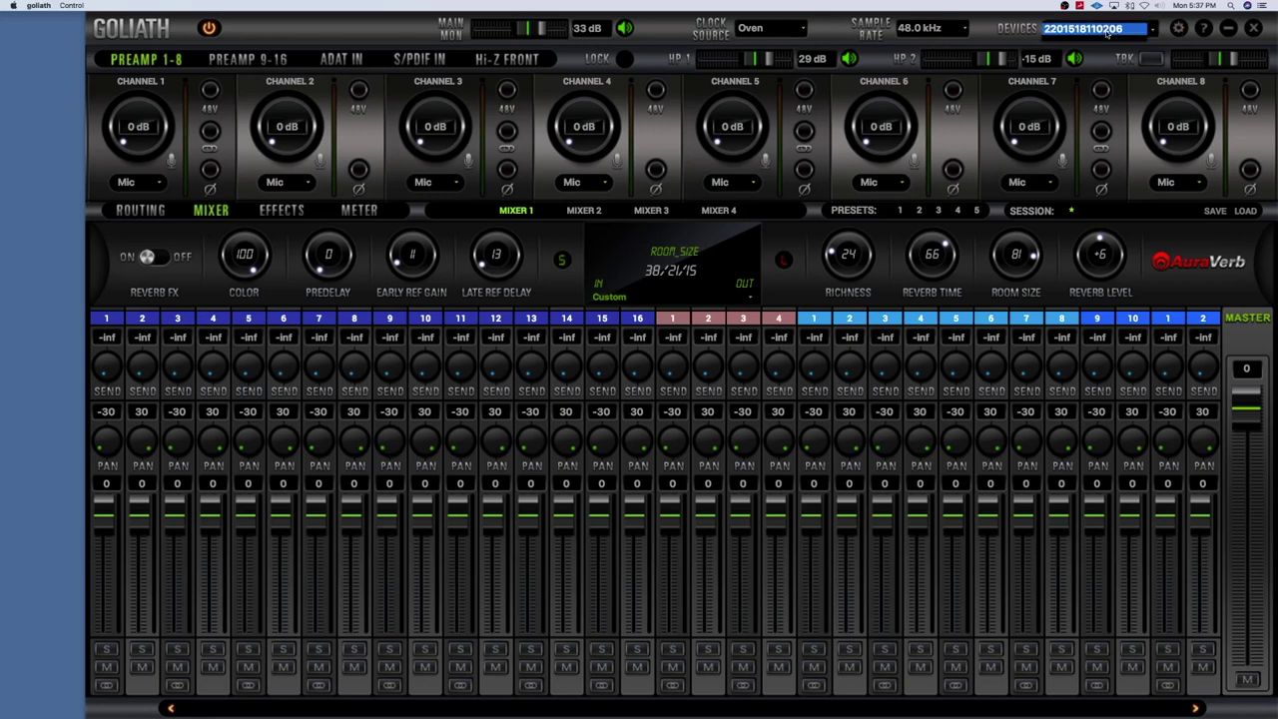
click(1006, 29)
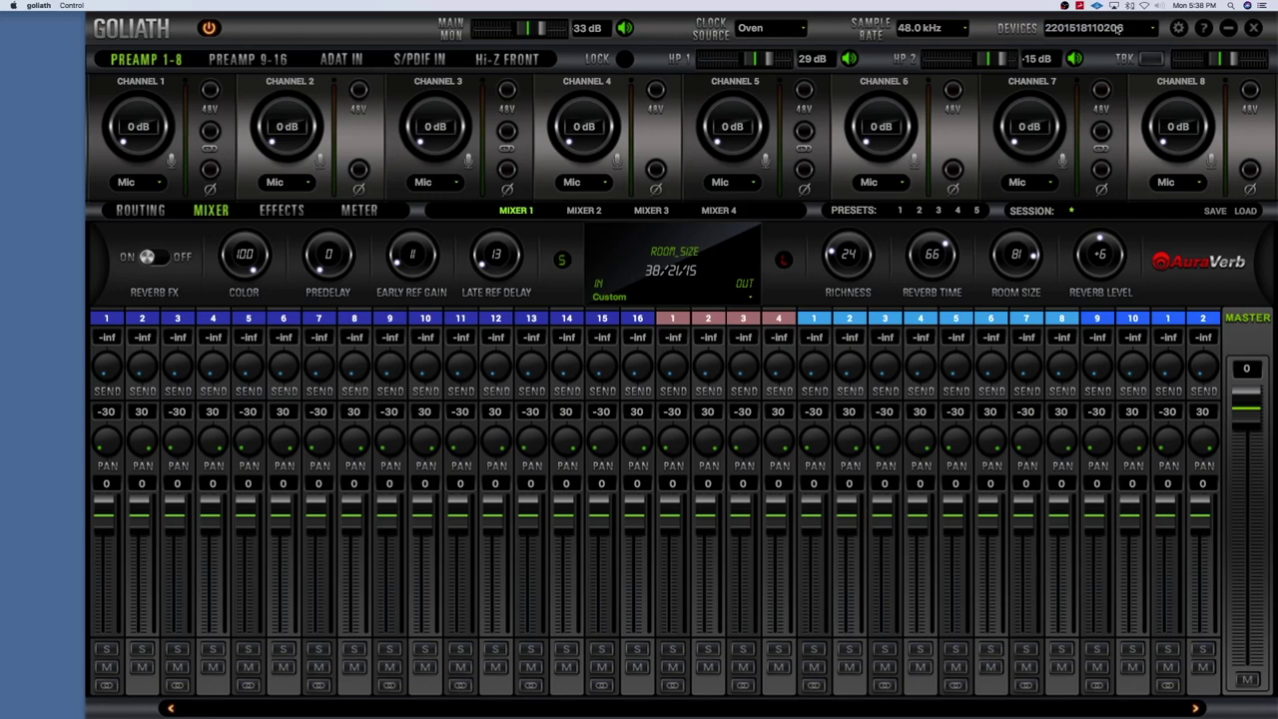
Open the device settings and review the main monitor and line out trim options, keeping both at 20 dBu.
click(1177, 29)
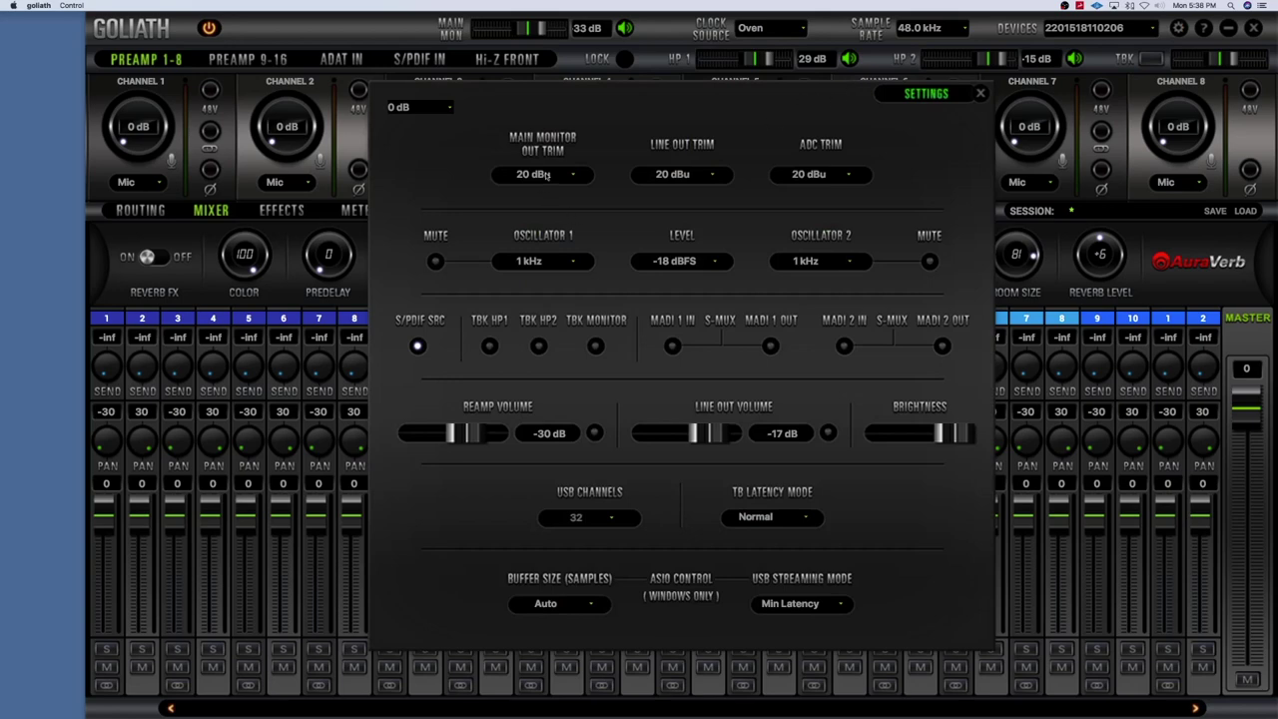
click(545, 176)
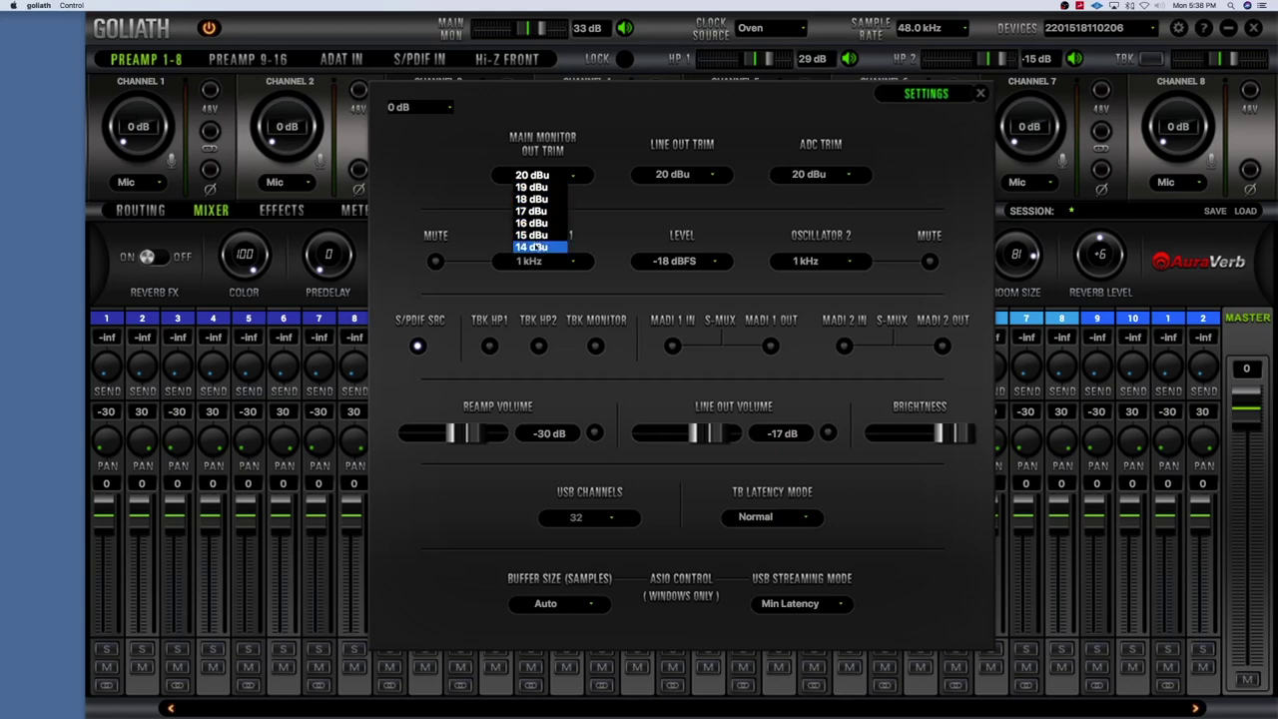
click(477, 175)
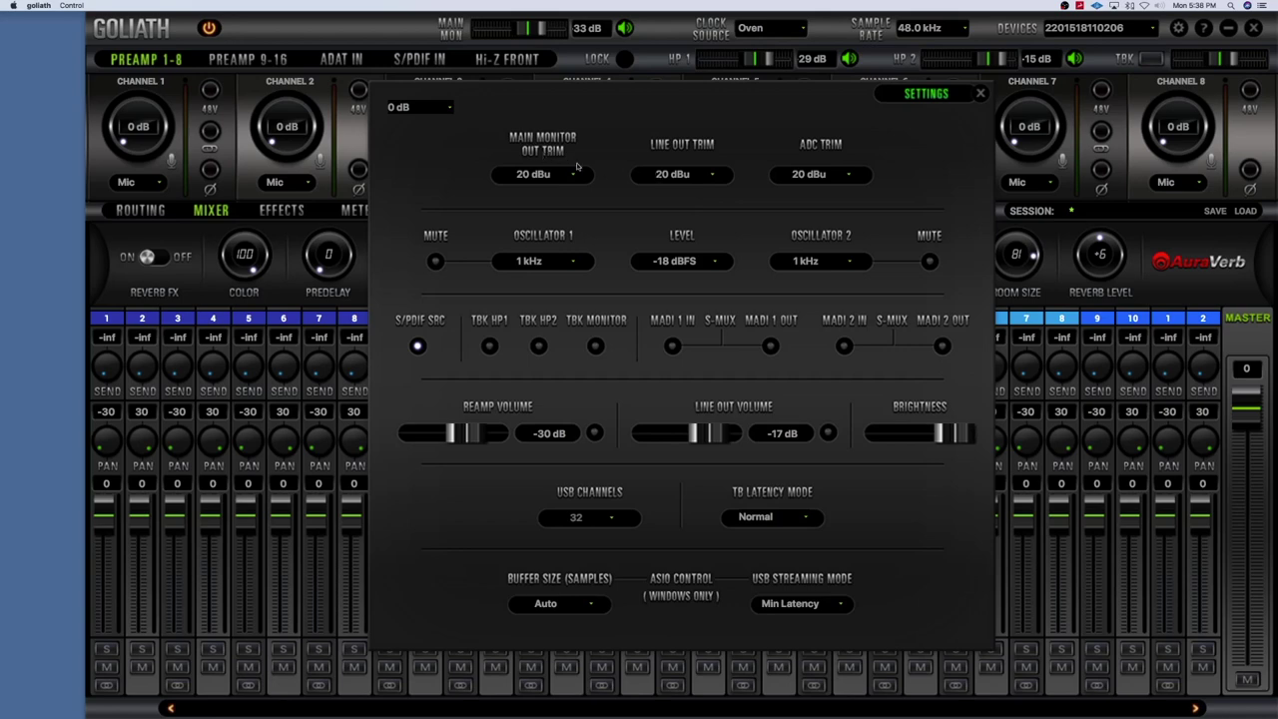
click(688, 176)
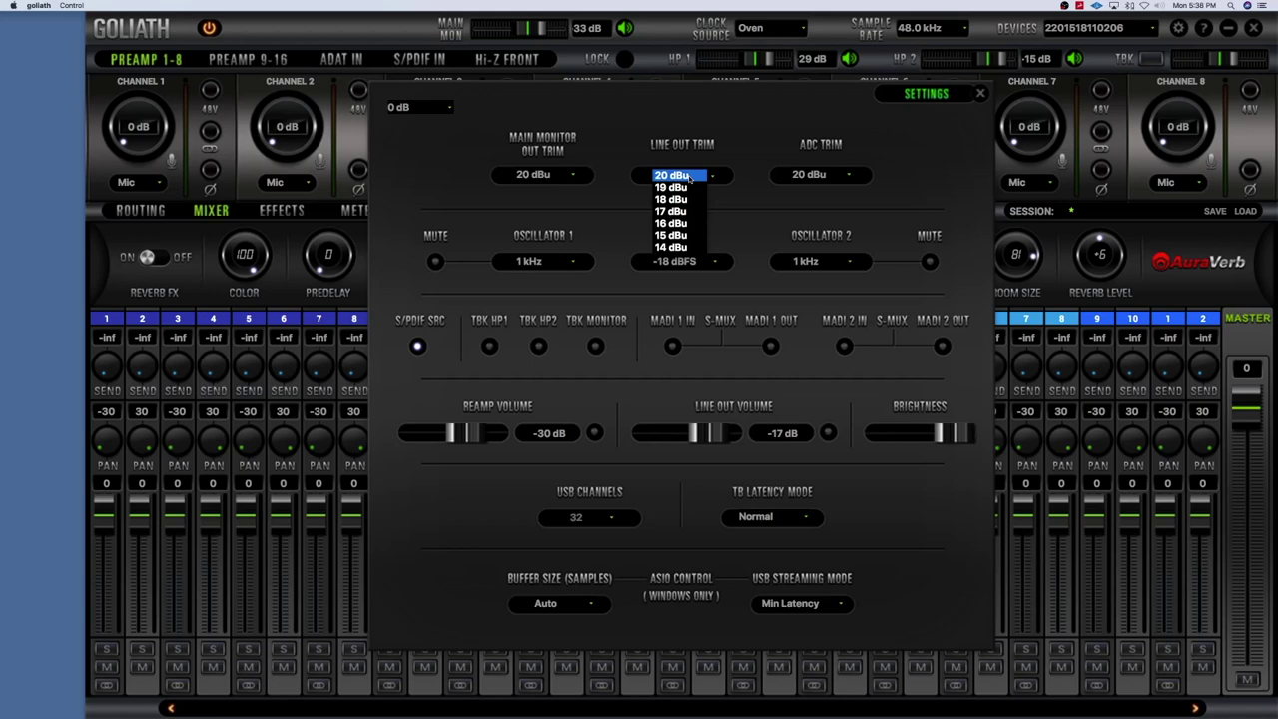
click(688, 176)
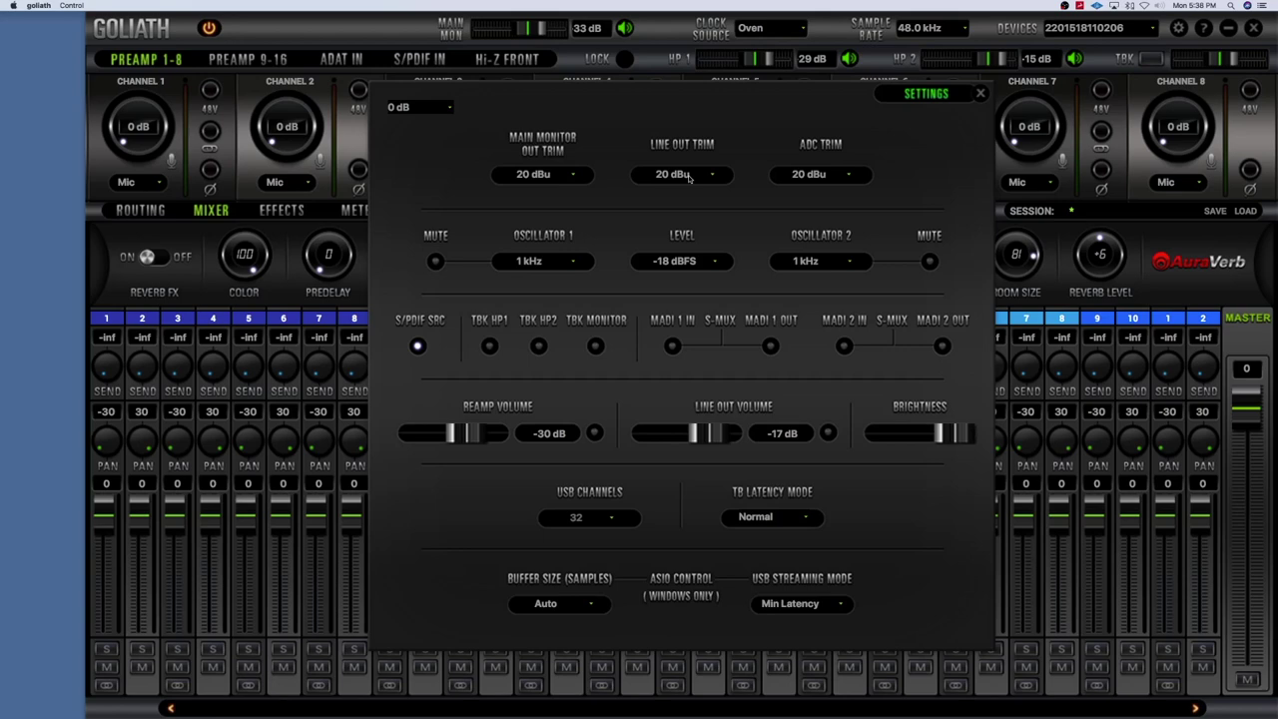
click(688, 176)
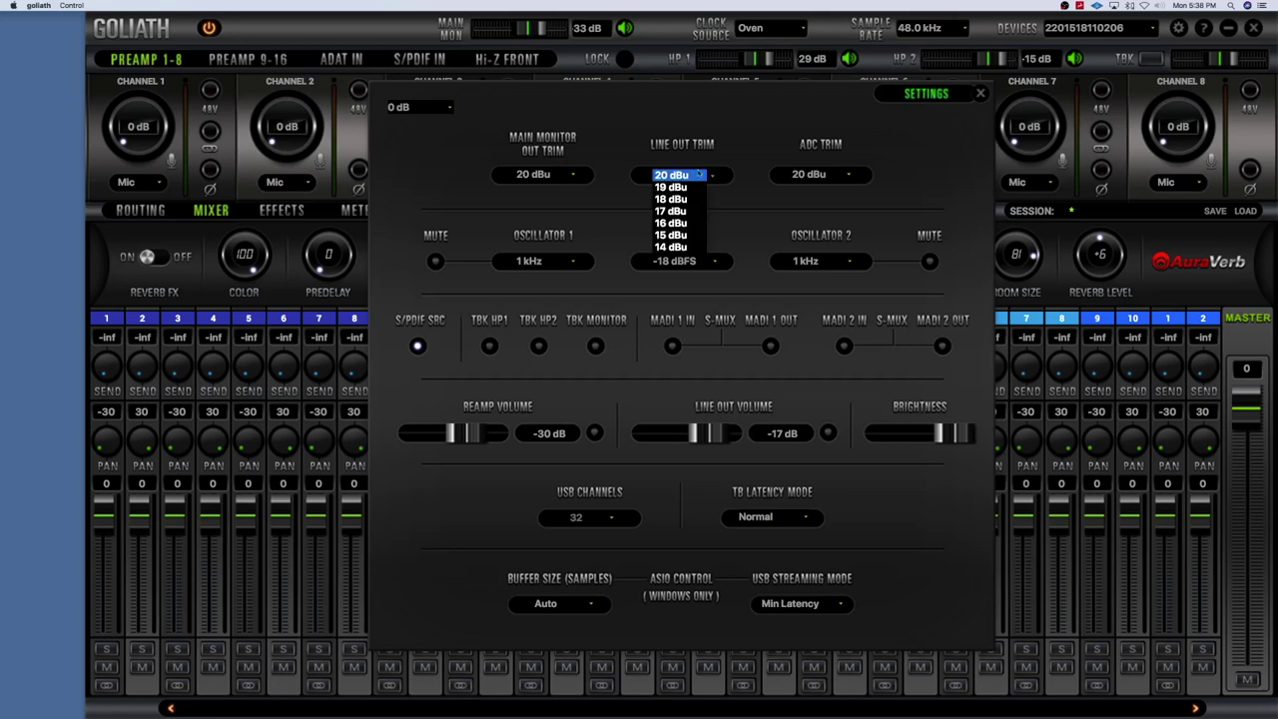
click(728, 149)
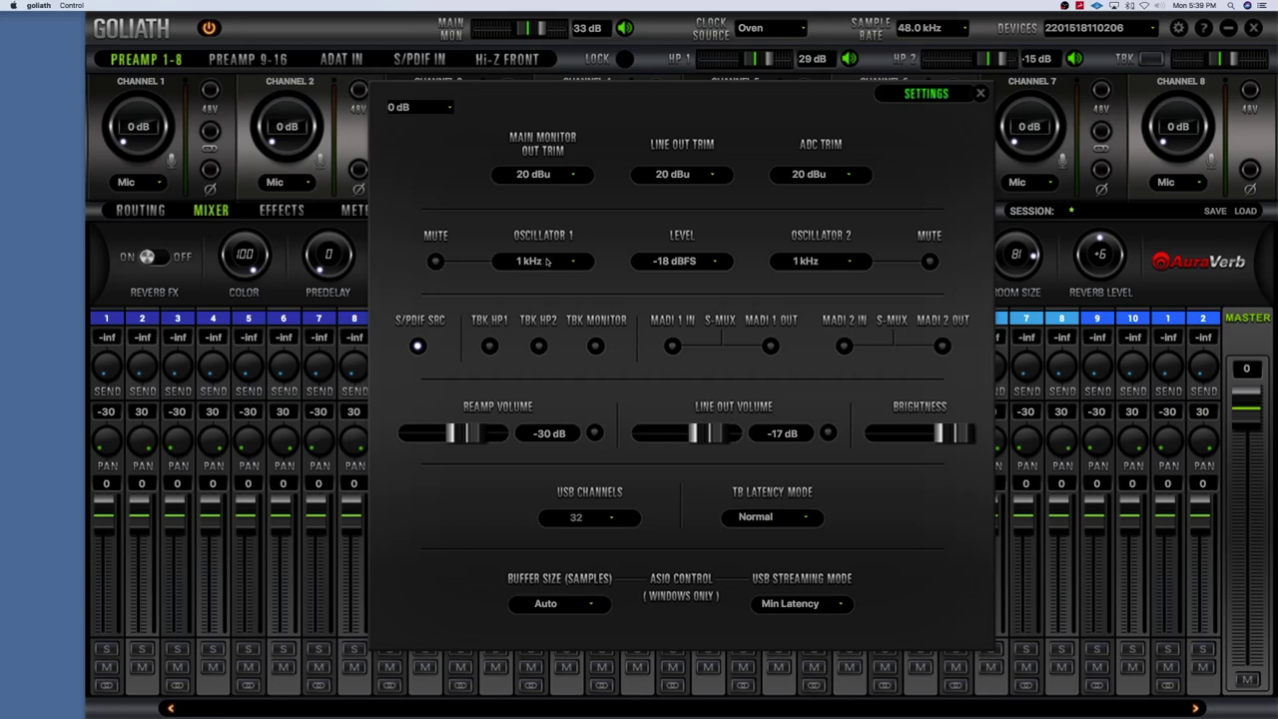
Review the oscillator 1 frequency and oscillator level choices, keeping 1 kHz and -18 dBFS.
click(547, 261)
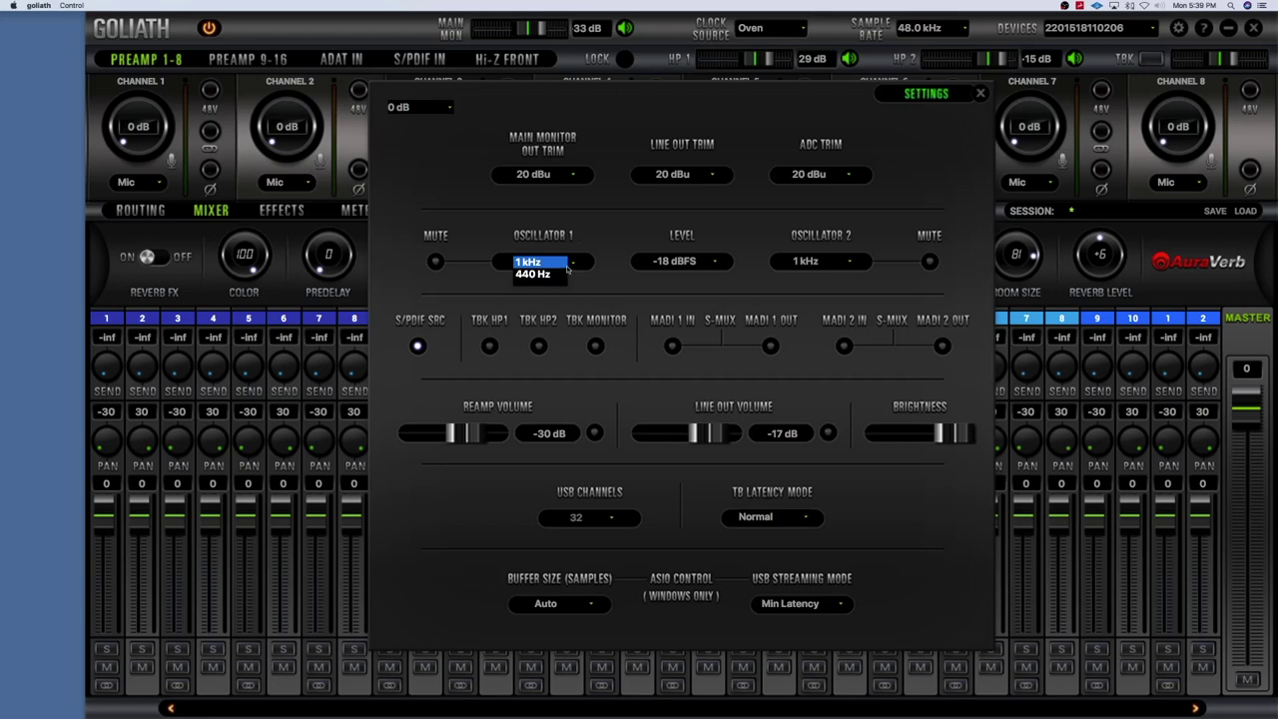
click(609, 262)
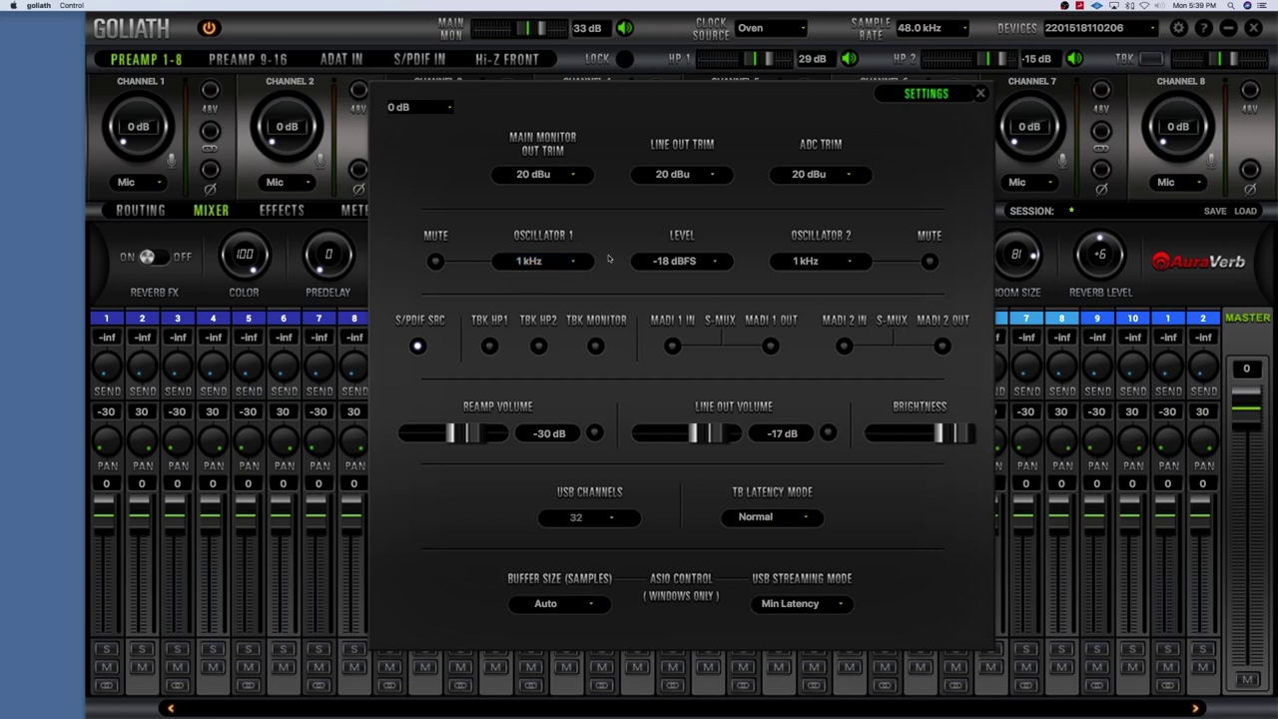
click(685, 262)
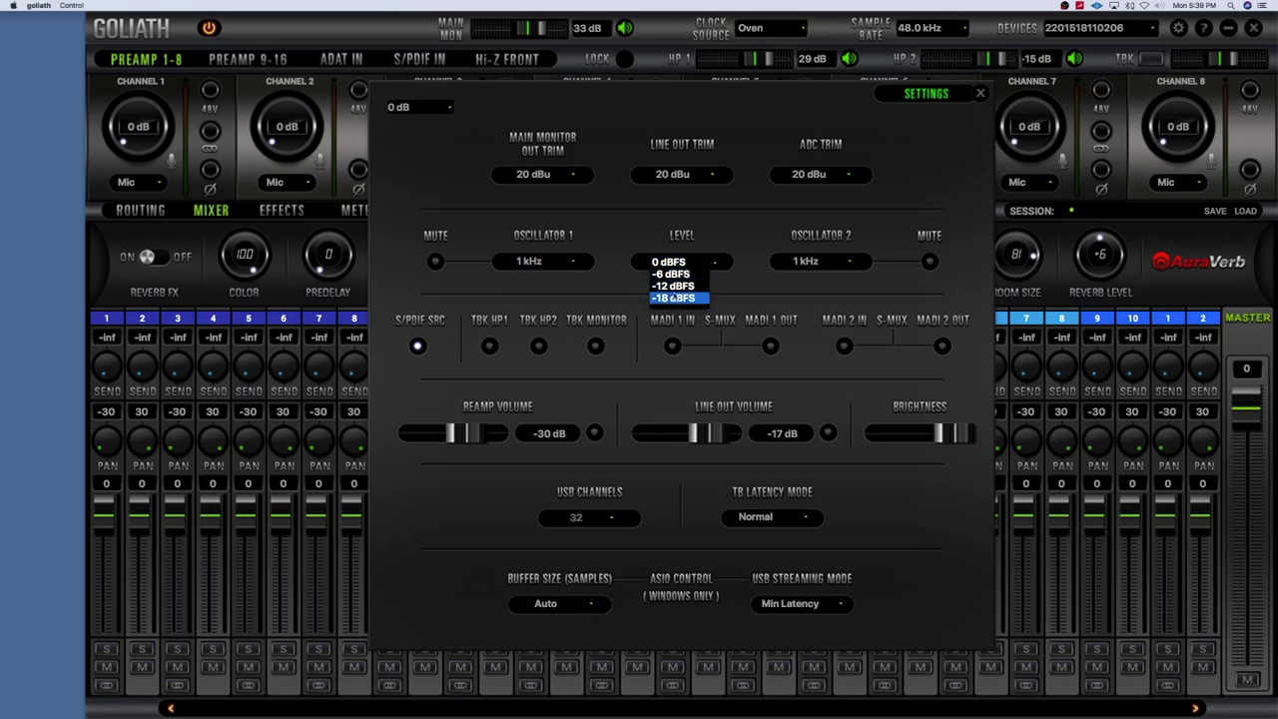
click(672, 298)
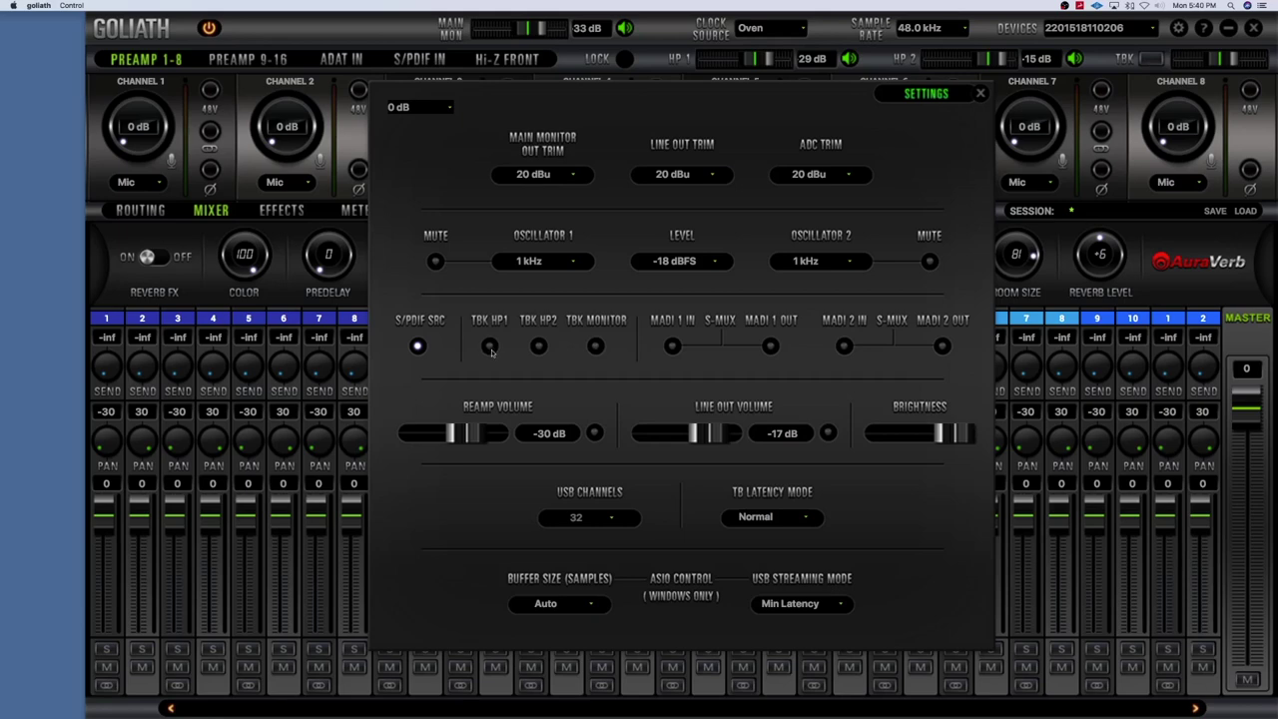
Toggle talkback routing to HP1, HP2 and the monitor on and back off.
click(489, 347)
click(490, 347)
click(537, 344)
click(596, 346)
click(489, 345)
click(538, 346)
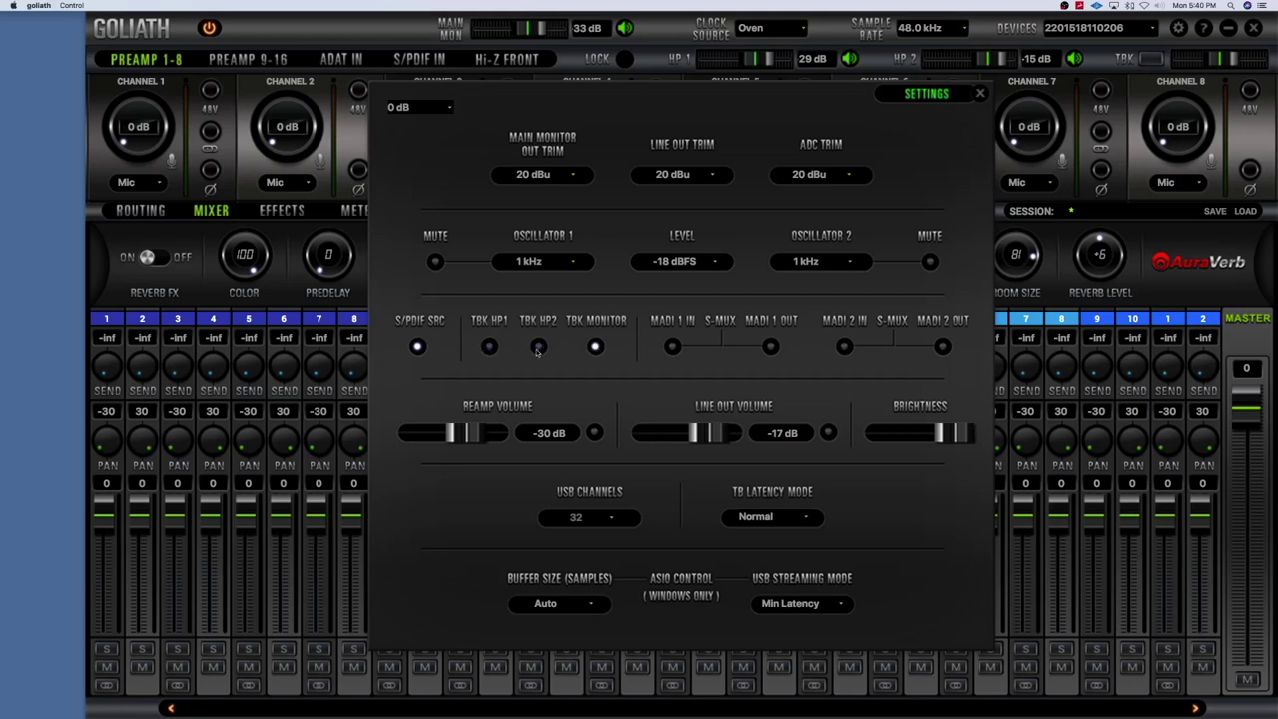
click(595, 348)
Set the reamp volume to -21 dB and adjust the device's display brightness.
mouse_move(467, 436)
mouse_down()
mouse_move(420, 436)
mouse_move(494, 435)
mouse_move(414, 435)
mouse_move(484, 435)
mouse_move(474, 433)
mouse_up()
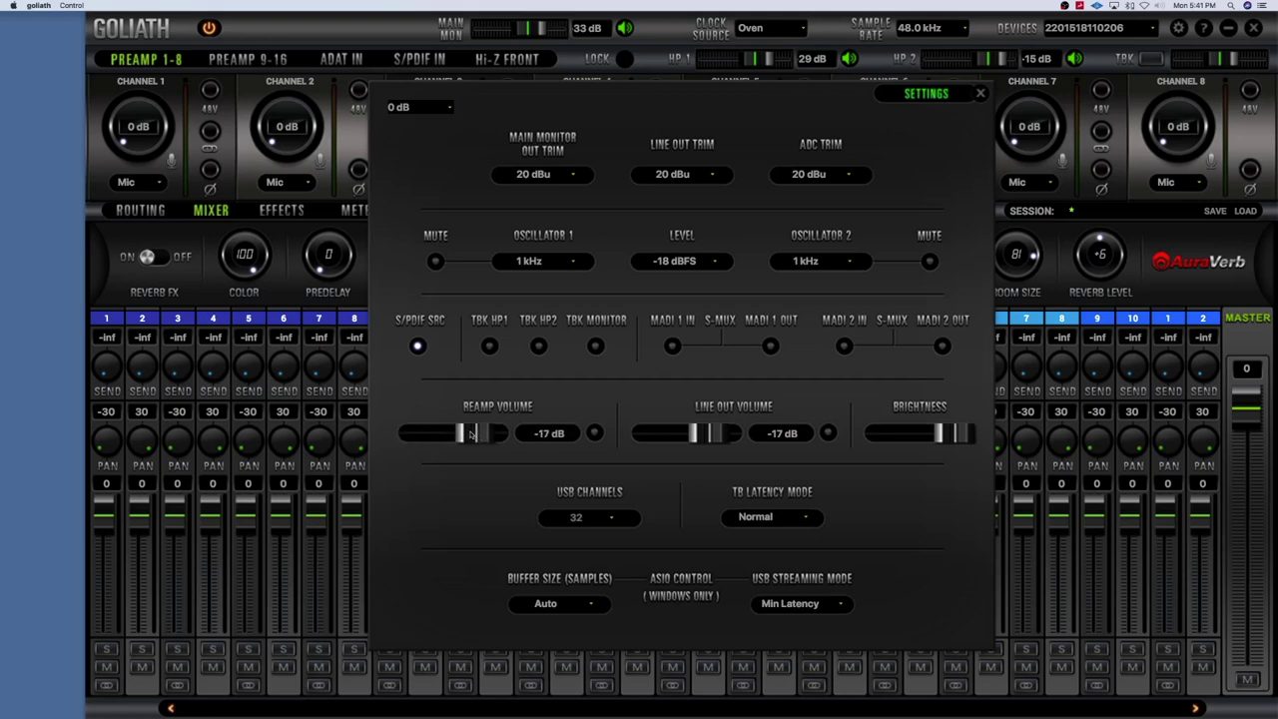
drag(472, 433, 468, 433)
mouse_move(951, 436)
mouse_down()
mouse_move(895, 436)
mouse_move(960, 433)
mouse_up()
mouse_move(957, 434)
mouse_down()
mouse_move(904, 433)
mouse_move(975, 440)
mouse_up()
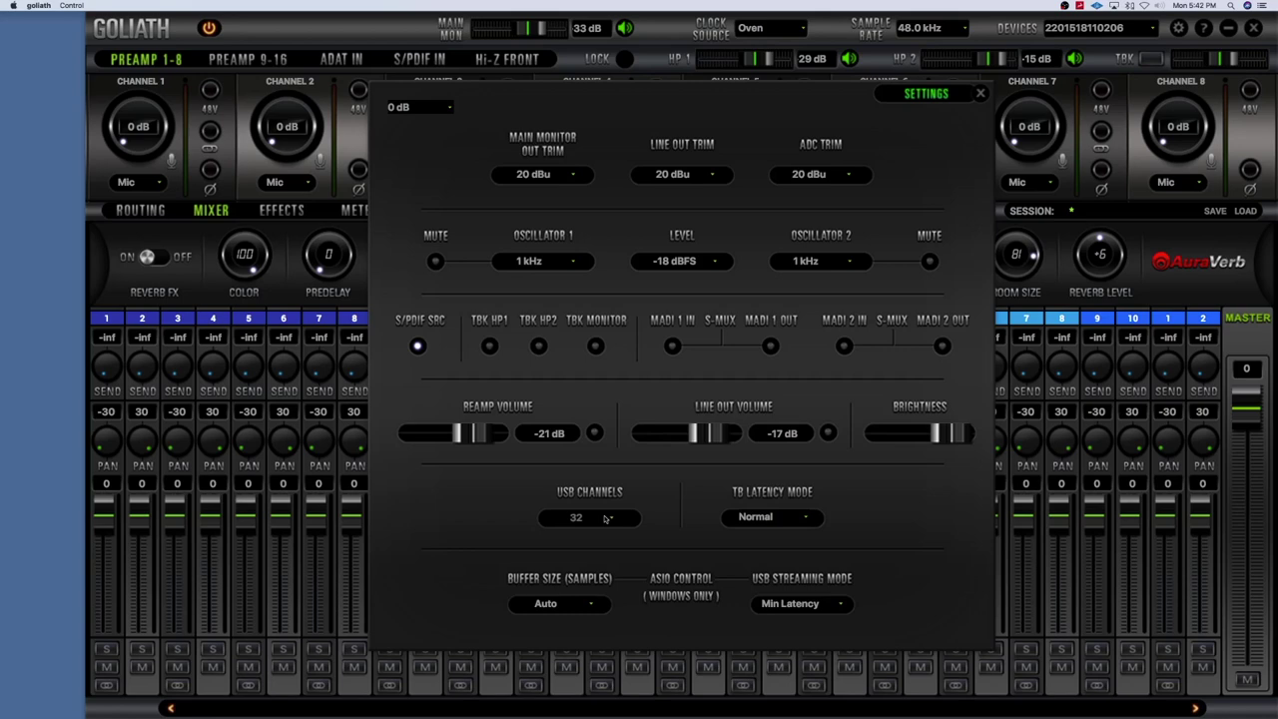
Review the TB latency mode and buffer size options, keeping Normal and Auto, and close the settings.
click(774, 518)
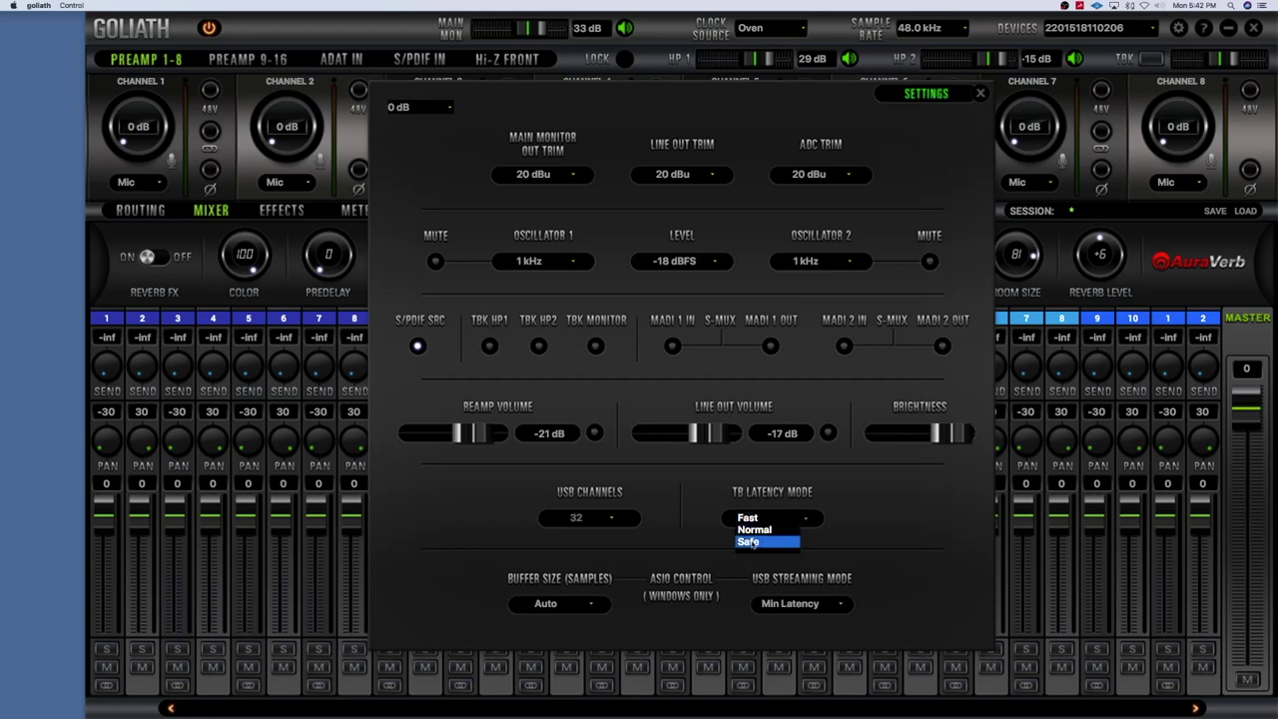
click(701, 495)
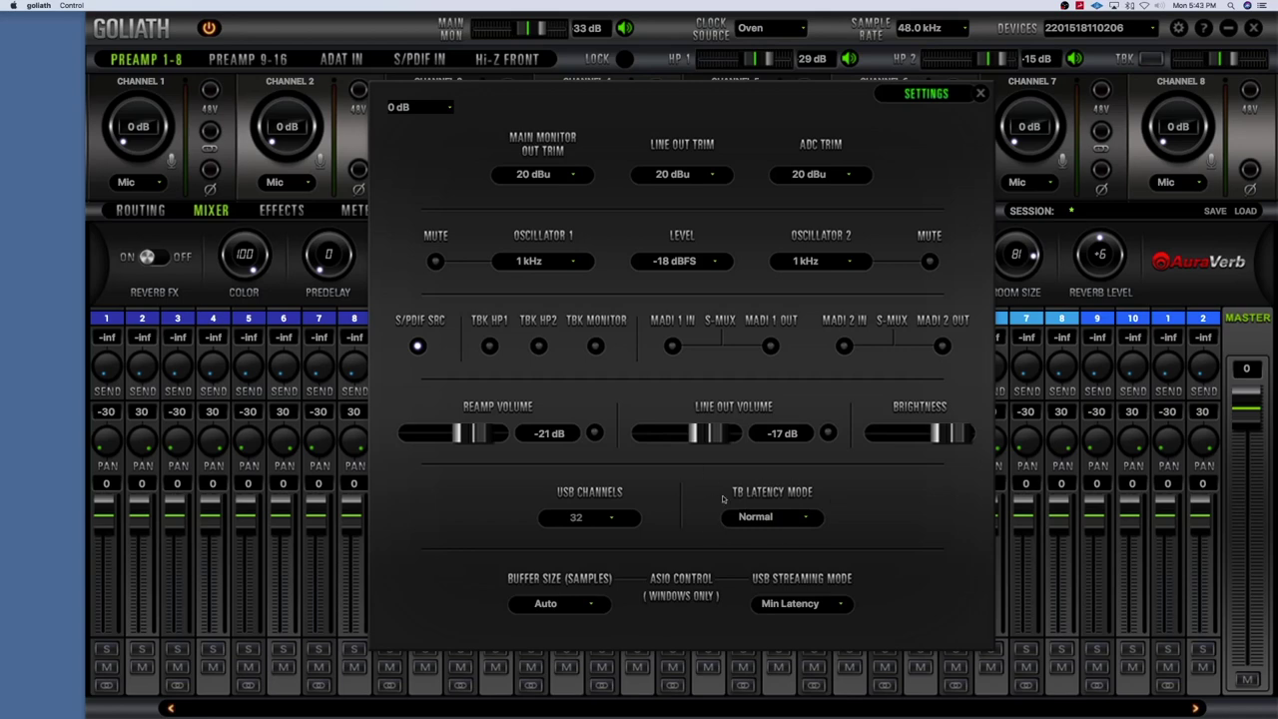
click(565, 606)
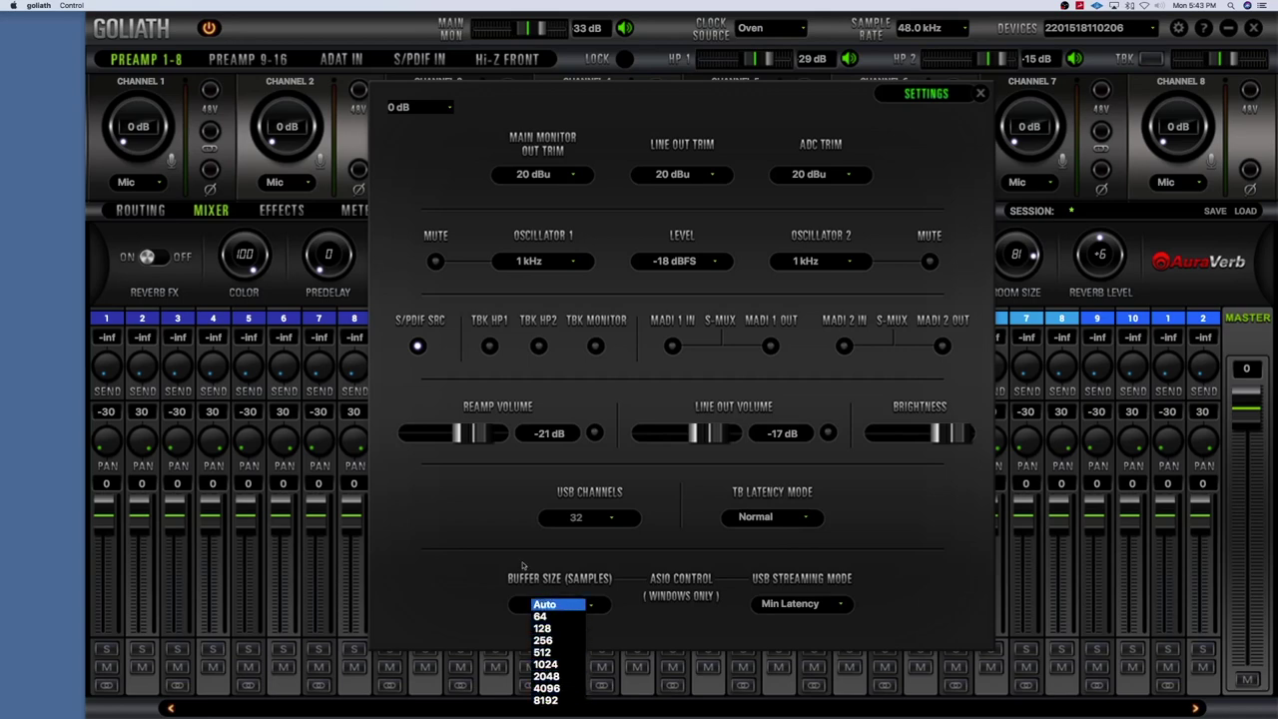
click(543, 605)
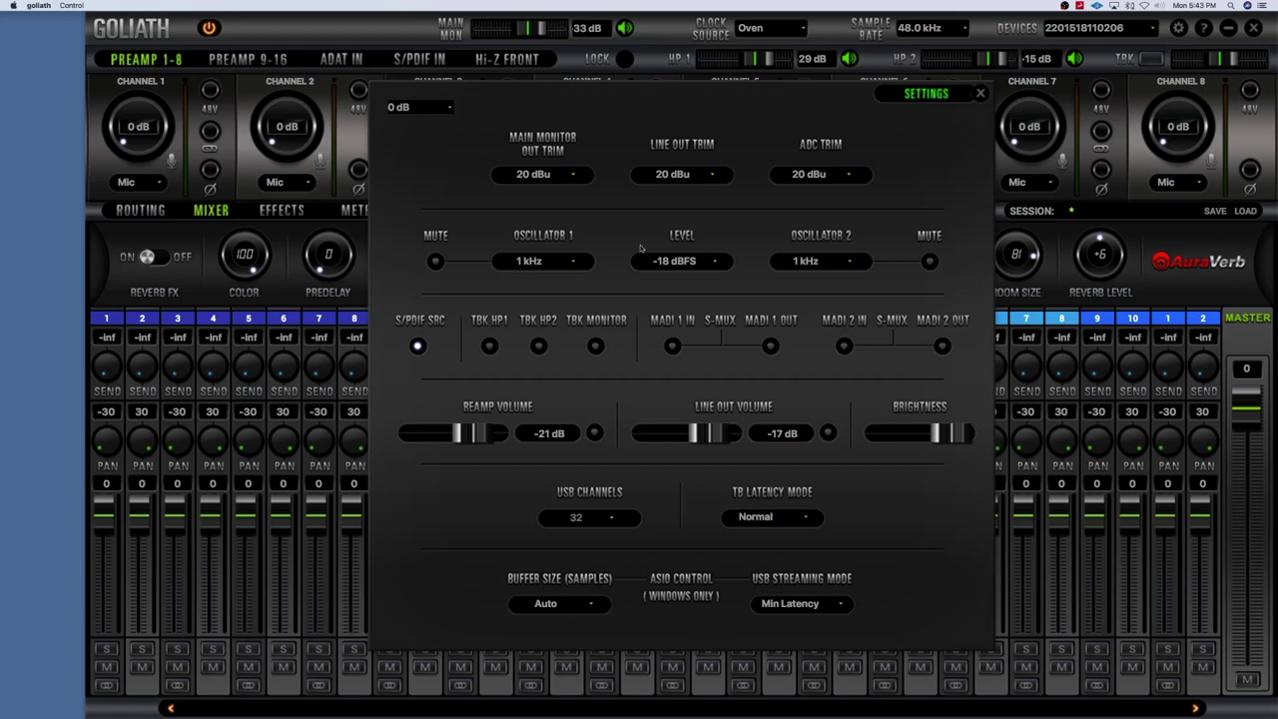
click(981, 94)
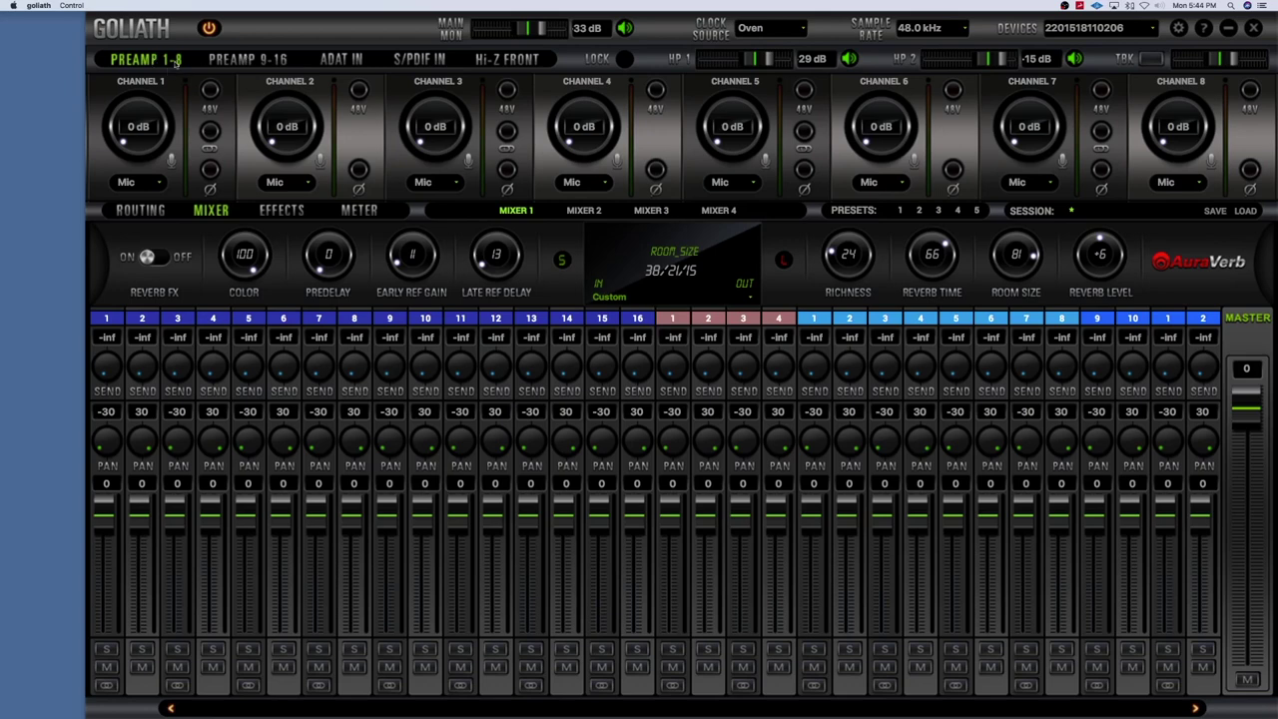
Look through the input pages for preamps 9-16, ADAT, S/PDIF and Hi-Z, returning to preamps 1-8.
click(254, 64)
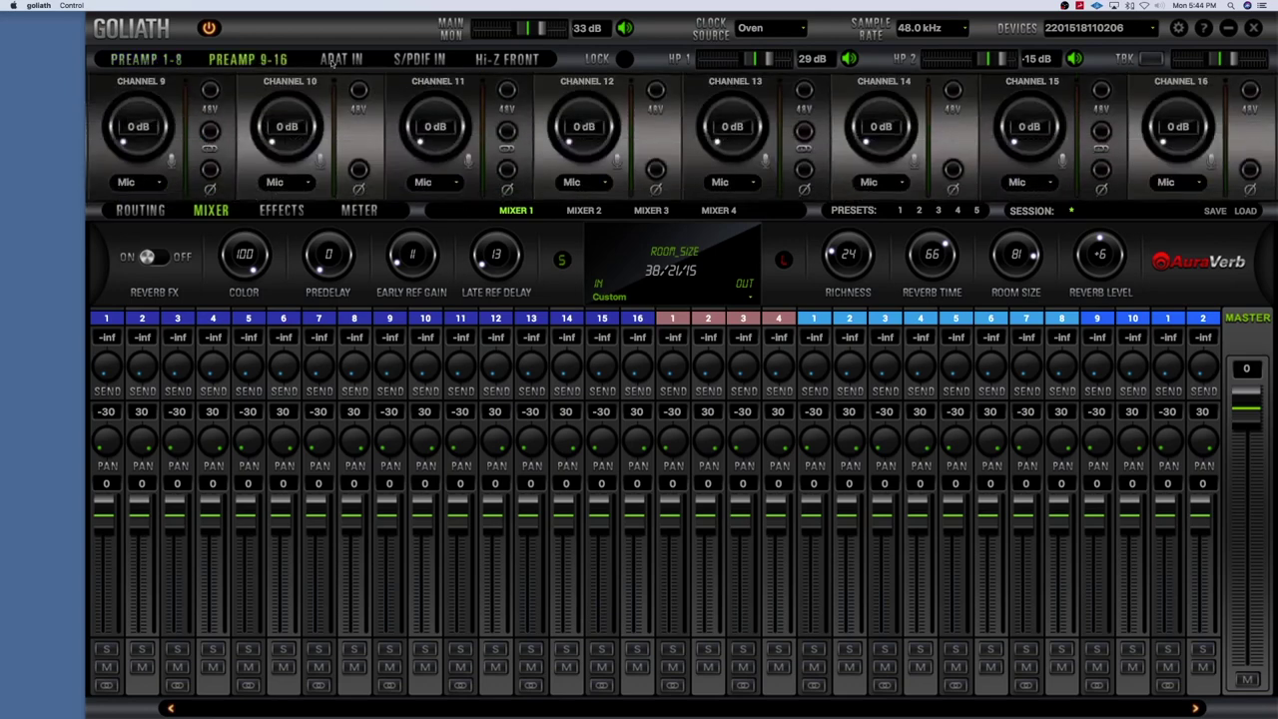
click(342, 59)
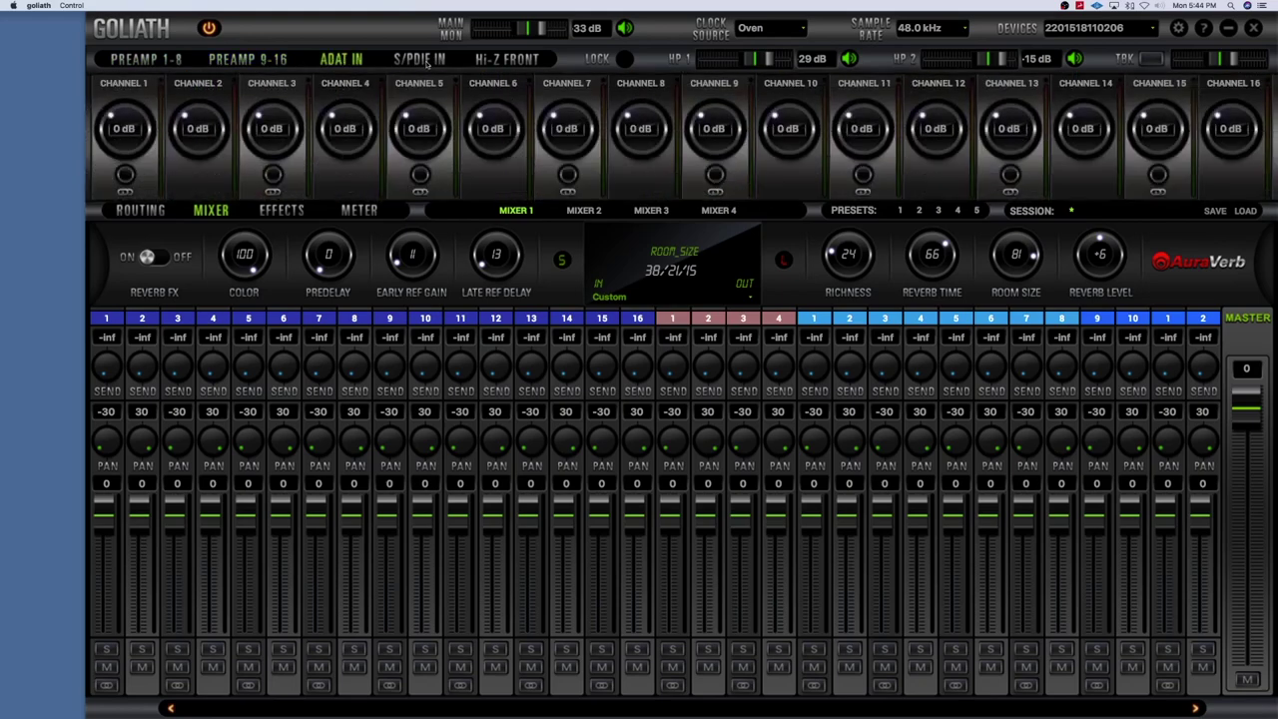
click(424, 61)
click(516, 61)
click(419, 60)
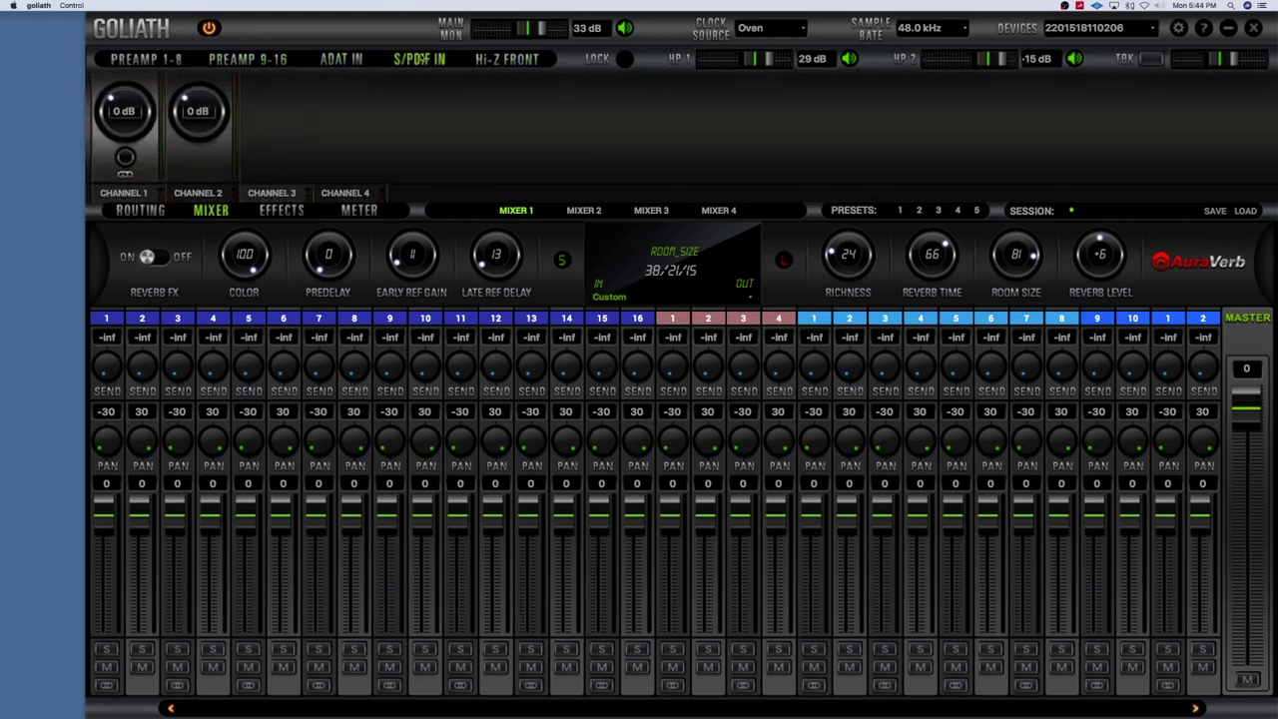
click(342, 60)
click(250, 58)
click(171, 60)
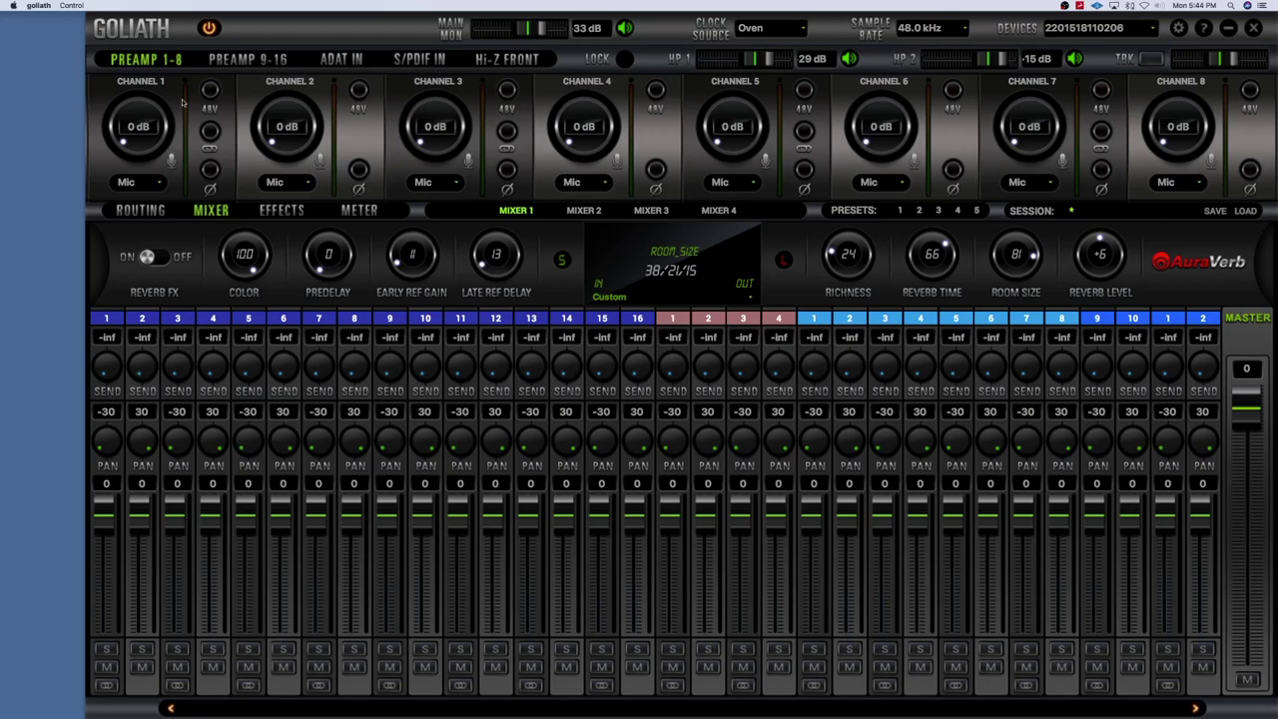
click(229, 61)
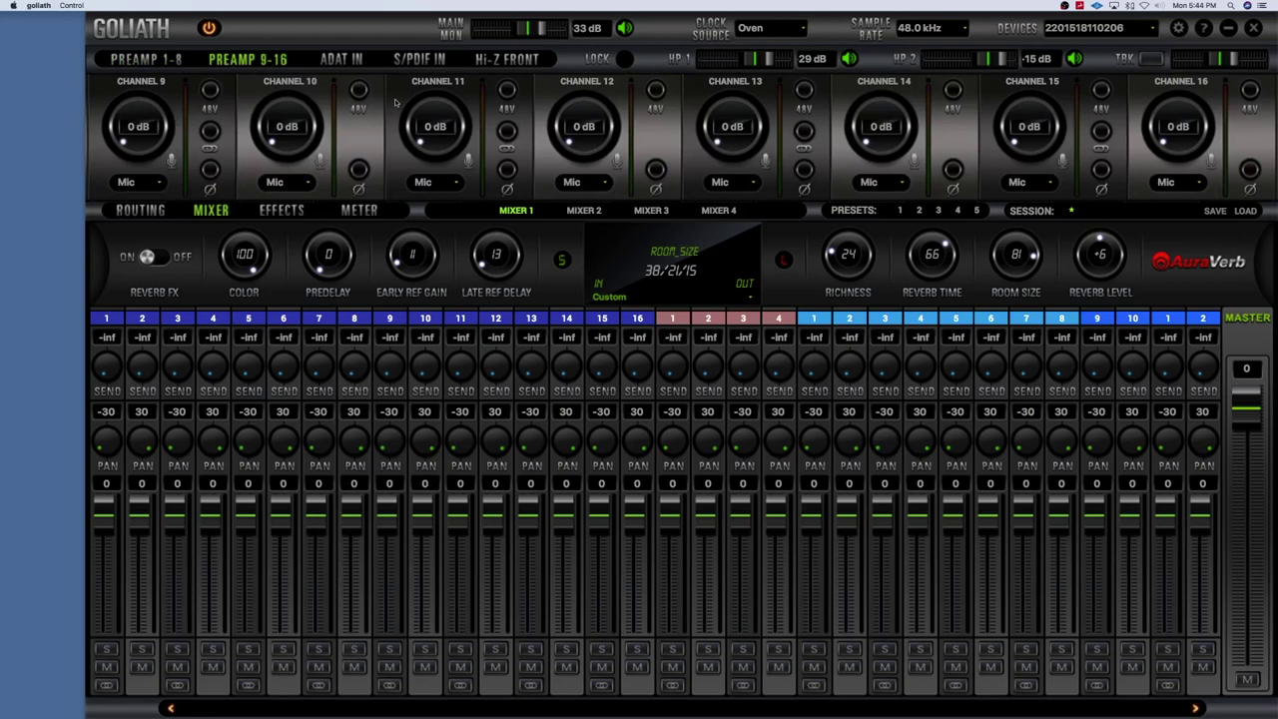
click(160, 61)
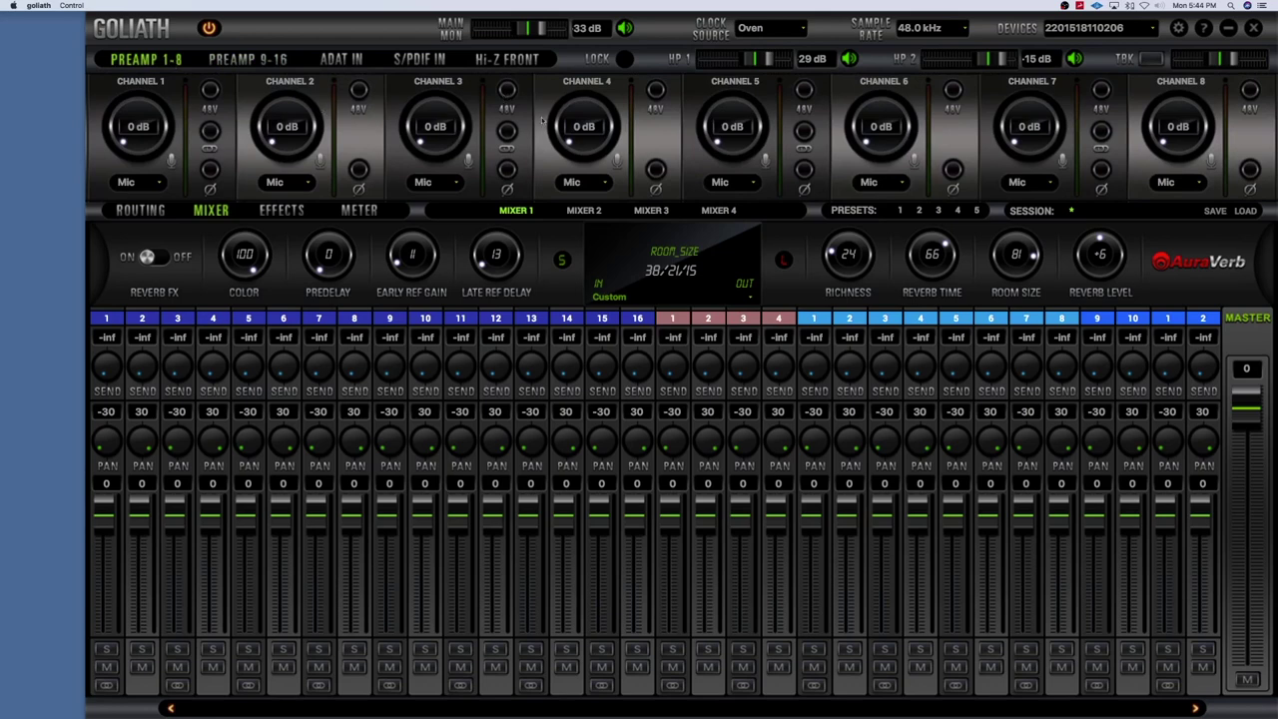
Switch 48V phantom power on for preamp channels 3, 4 and 1, and switch it off again.
drag(567, 141, 557, 214)
click(508, 91)
click(654, 91)
click(209, 92)
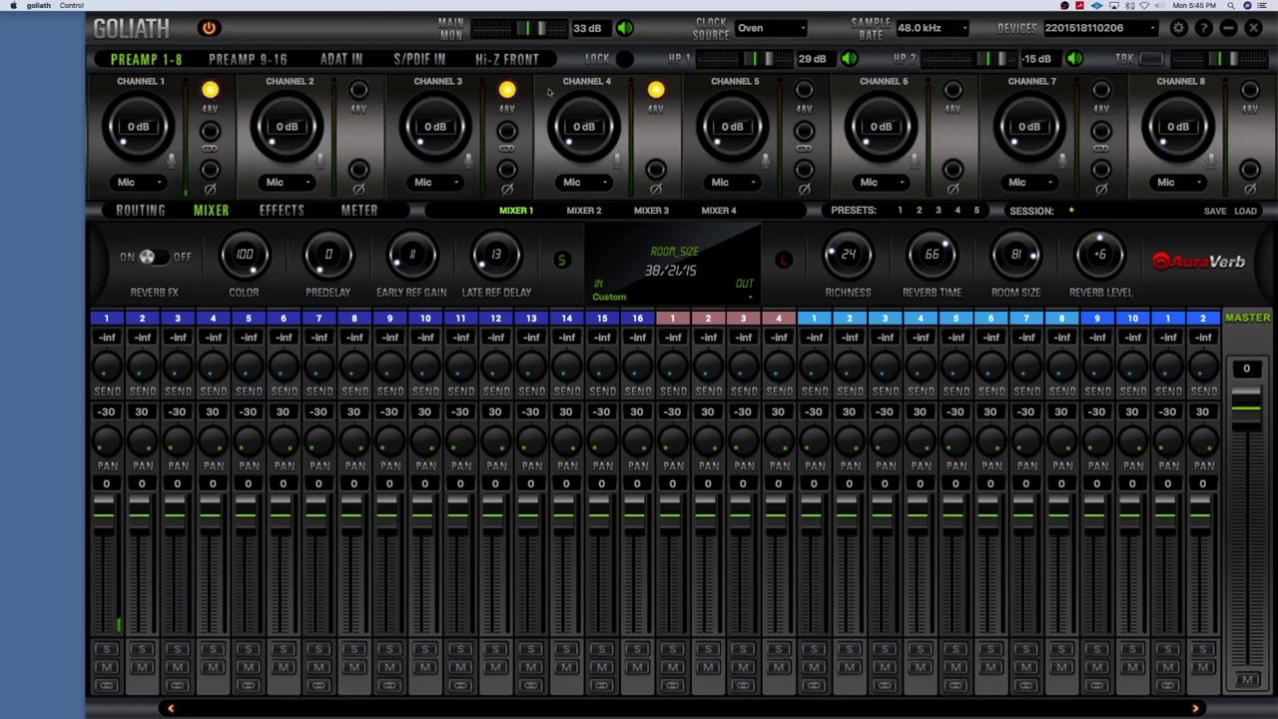
click(655, 91)
click(507, 91)
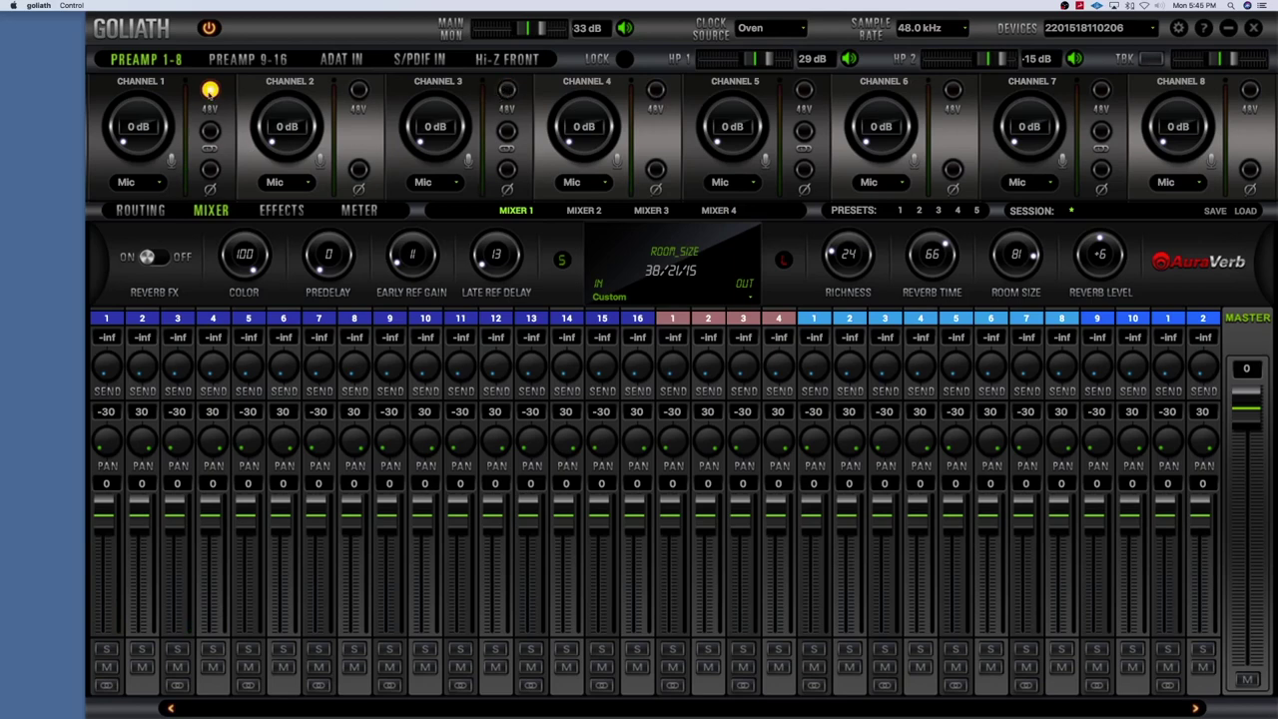
click(210, 91)
Link preamp channels 9 and 10 and toggle their shared 48V phantom power on and off.
click(245, 60)
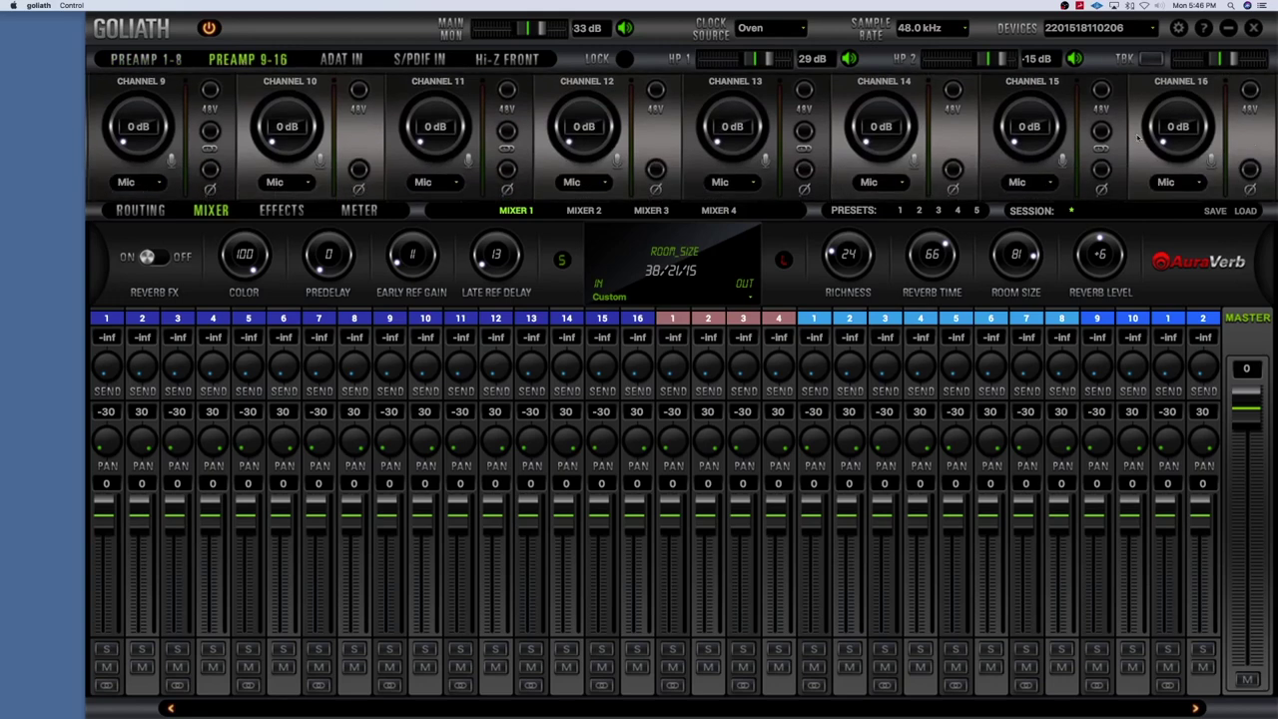
click(210, 134)
click(211, 93)
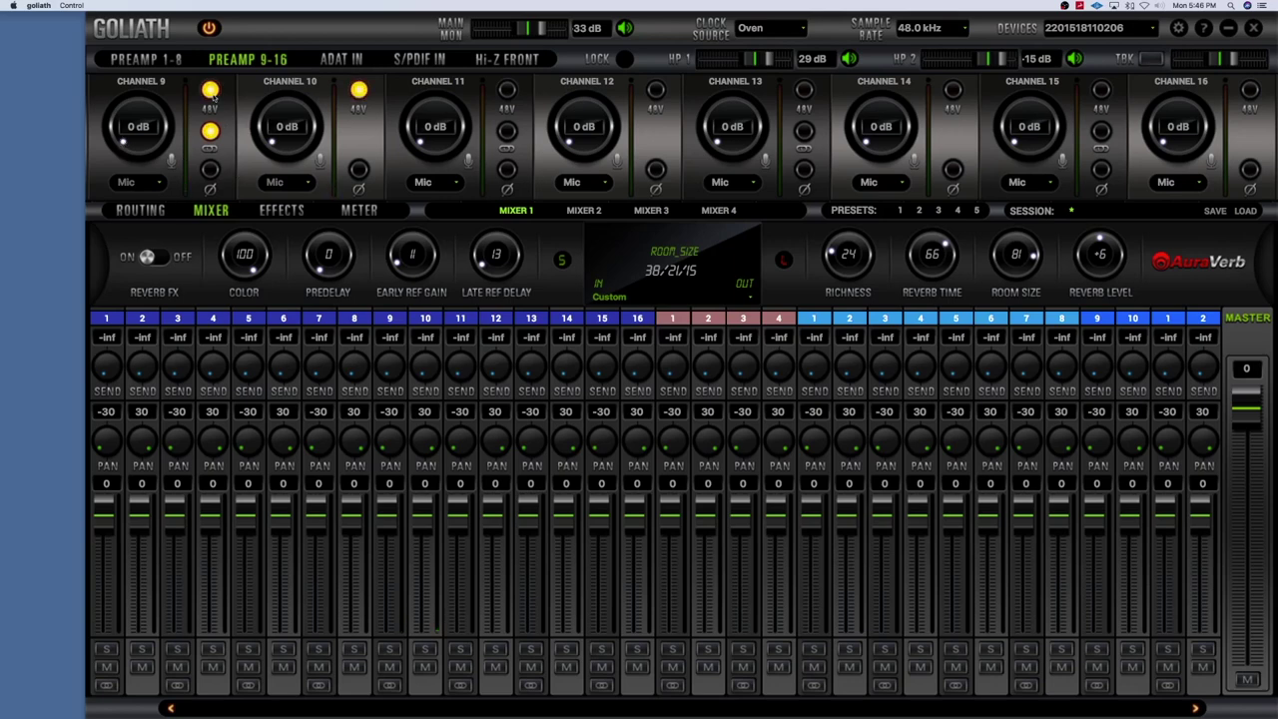
click(211, 92)
click(212, 92)
click(213, 91)
Try the linked gain of preamp channels 9 and 10, and leave phase invert enabled on both channels.
drag(124, 141, 108, 173)
click(210, 170)
click(210, 170)
click(210, 171)
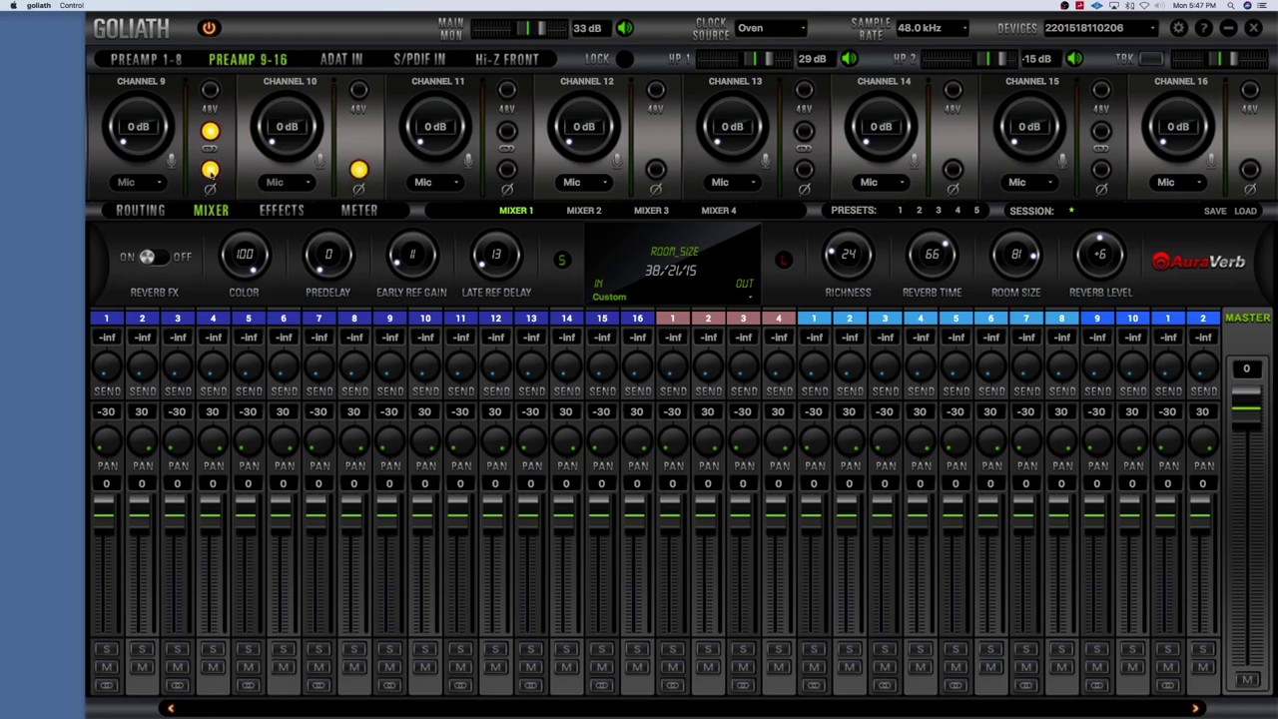
click(210, 171)
click(359, 170)
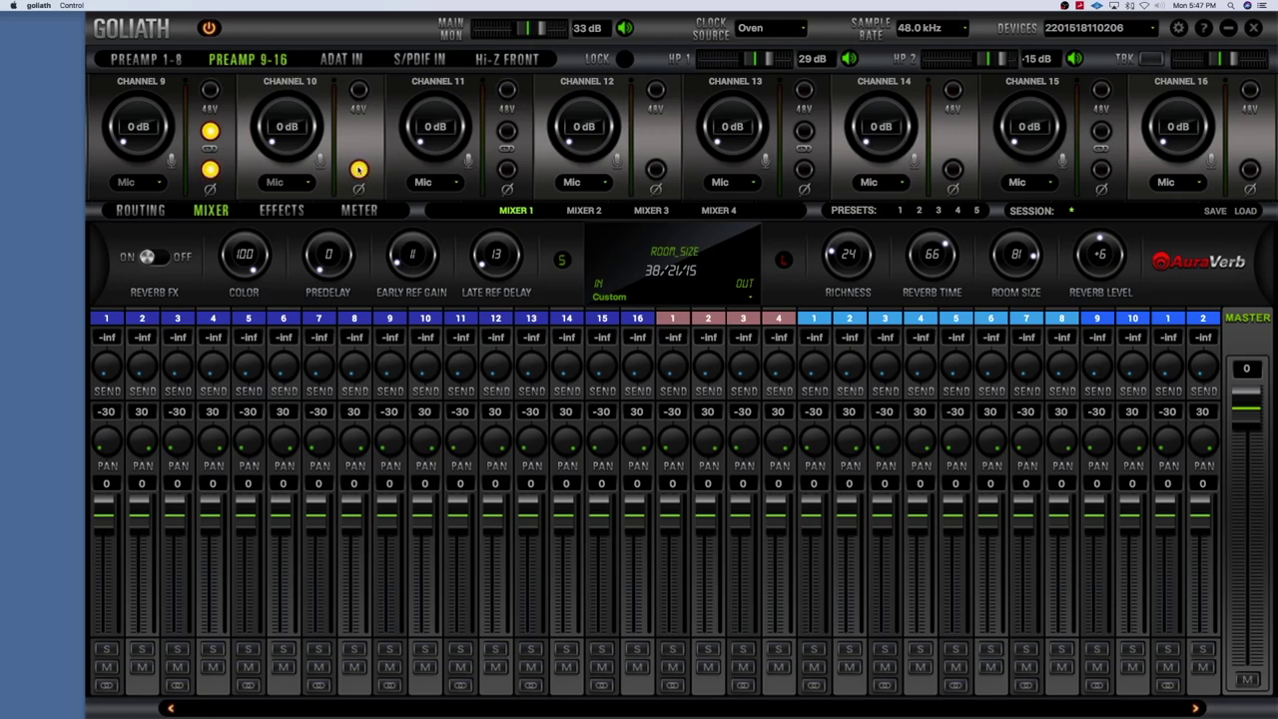
Switch off phase invert and remove the stereo link on preamp channels 9 and 10.
click(211, 170)
click(210, 131)
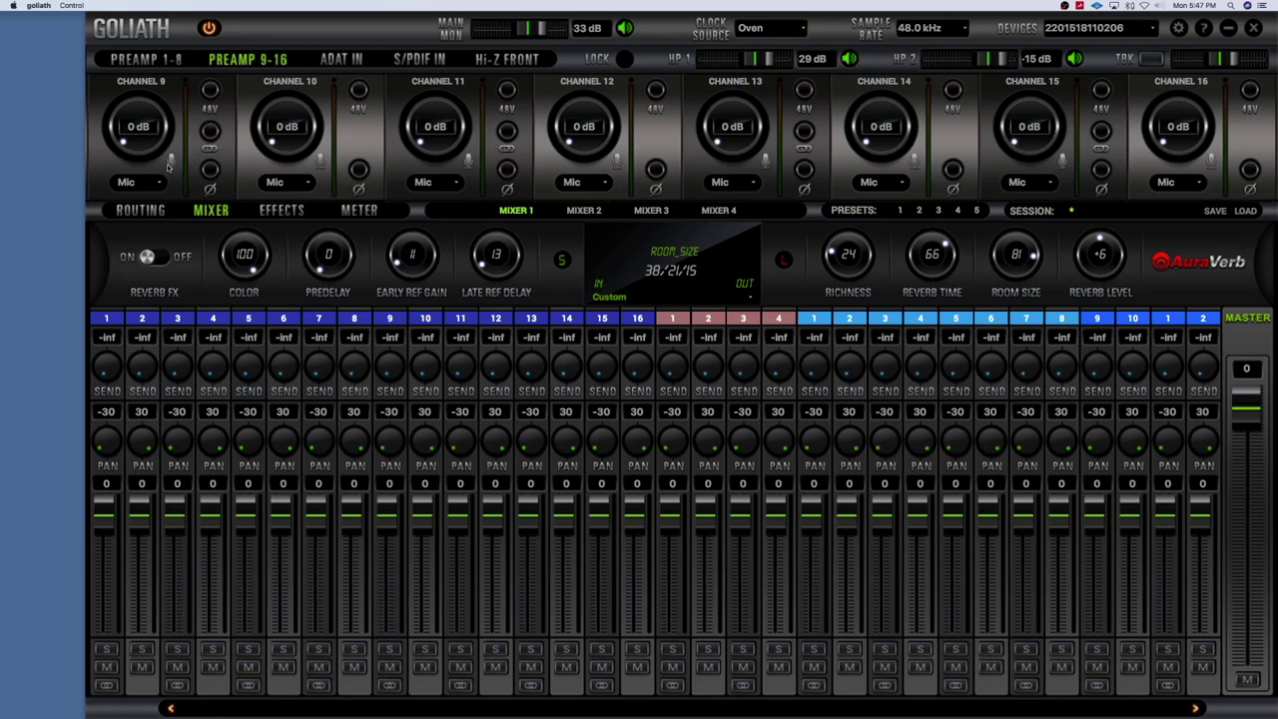
Open the mic modeling window for preamp channel 9 and toggle its phase invert on and off.
click(171, 162)
drag(650, 271, 218, 337)
click(218, 377)
click(216, 380)
click(217, 378)
click(218, 376)
click(218, 377)
click(217, 378)
click(218, 377)
click(217, 377)
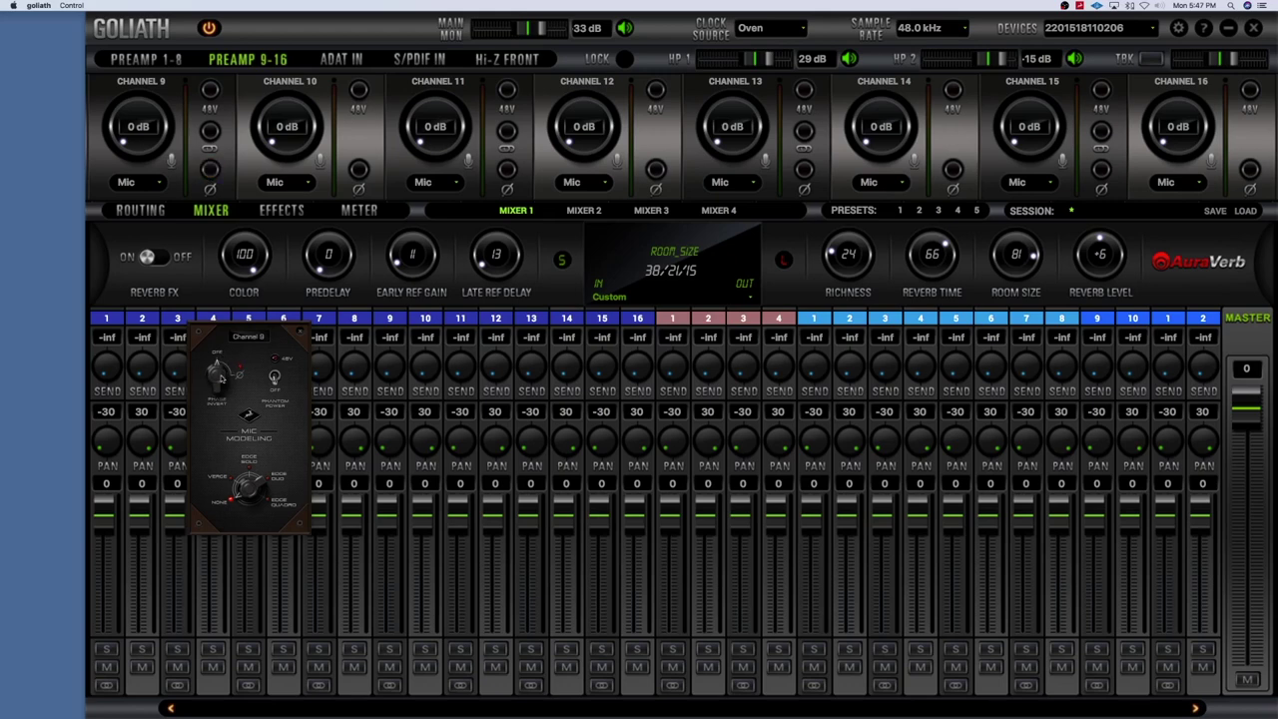
click(217, 374)
click(217, 375)
Toggle phantom power on and off in channel 9's mic modeling window, and close the window.
click(275, 375)
click(274, 378)
click(301, 335)
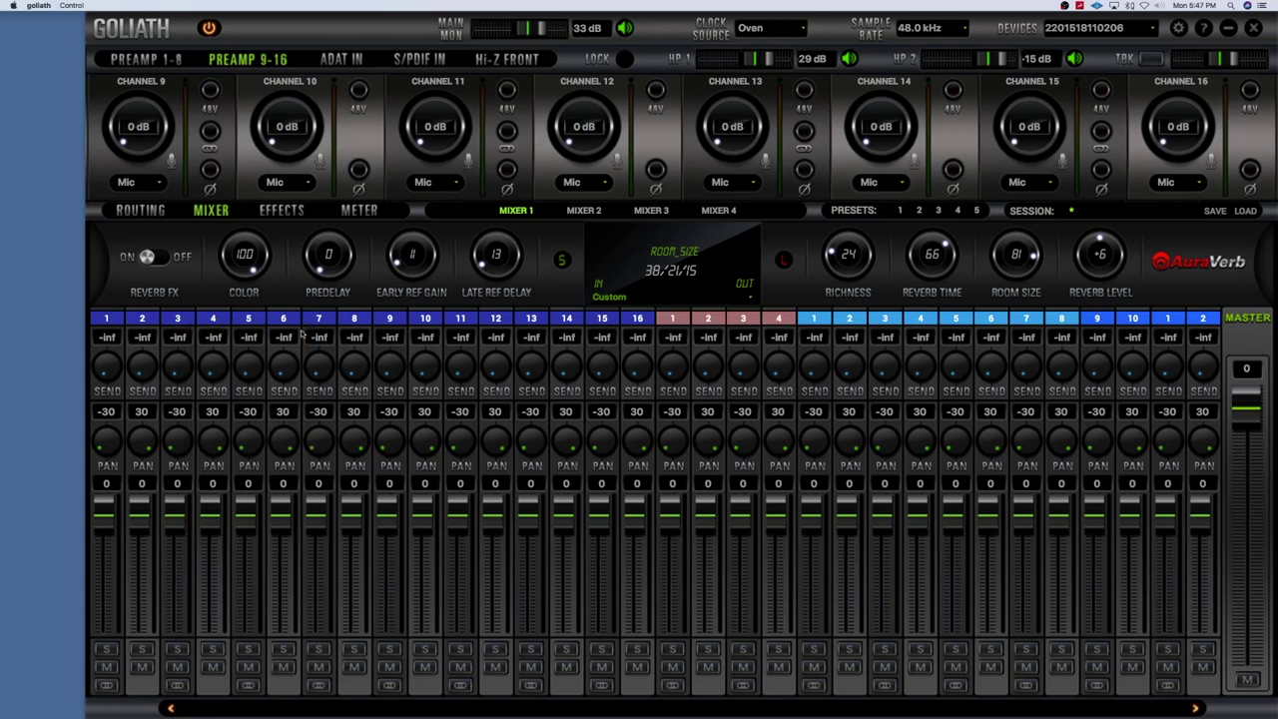
Look at the input type options available for preamp channels 9 and 10, leaving both on Mic.
click(154, 184)
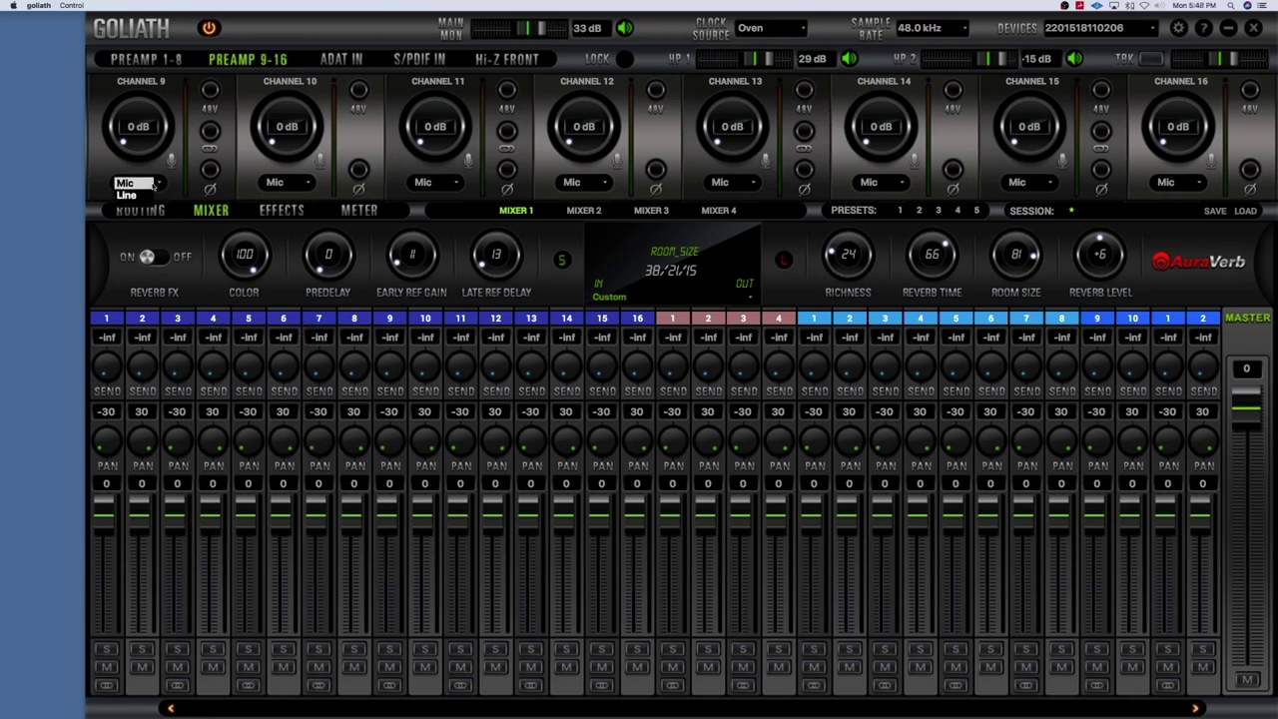
click(152, 180)
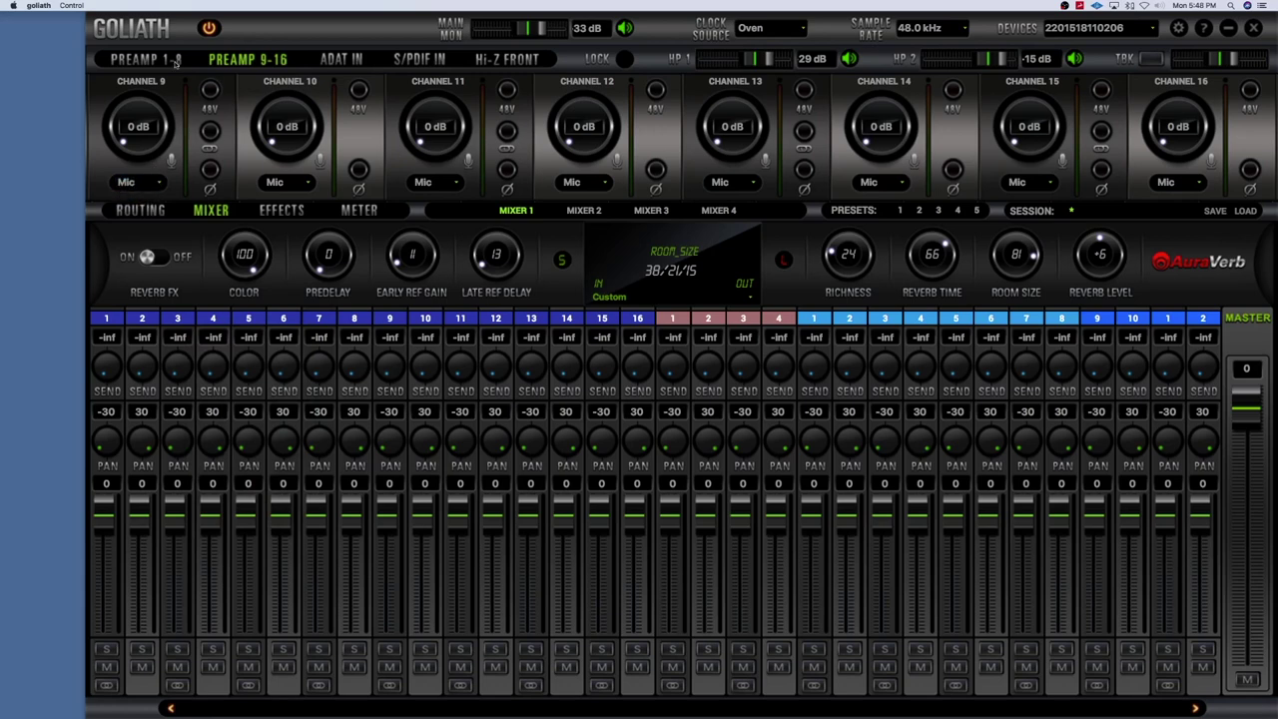
click(162, 184)
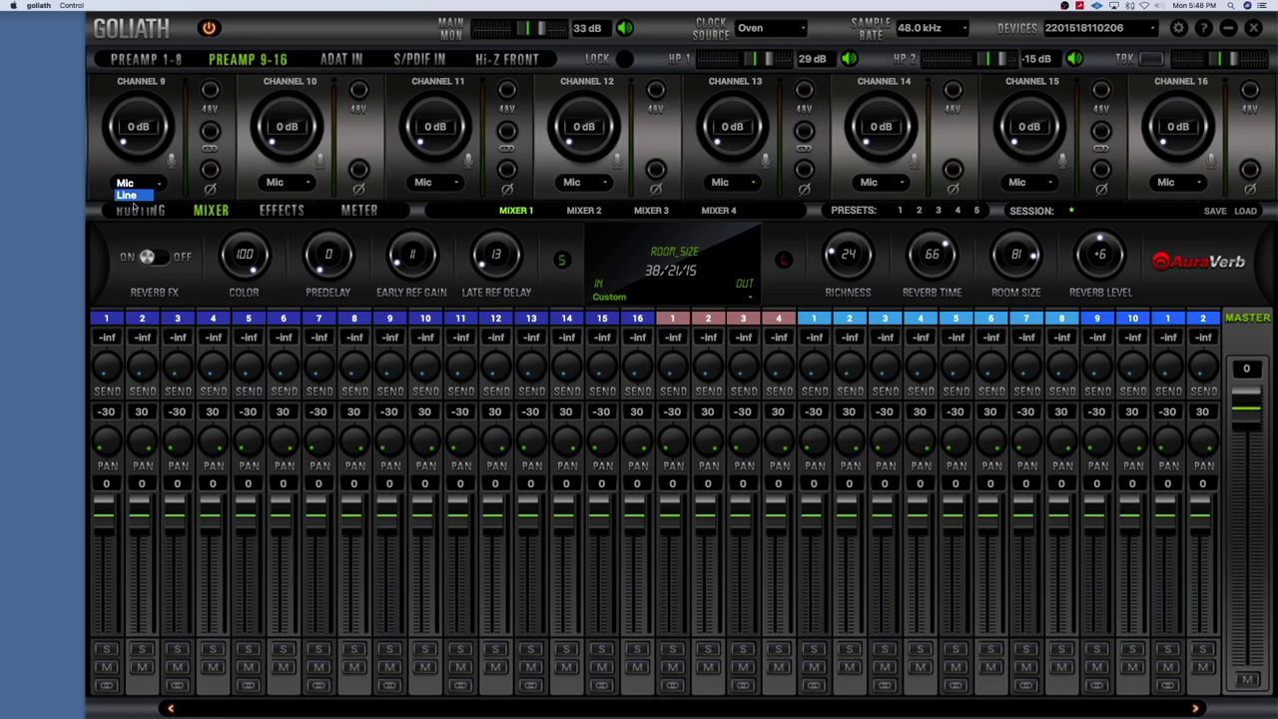
click(279, 187)
click(290, 184)
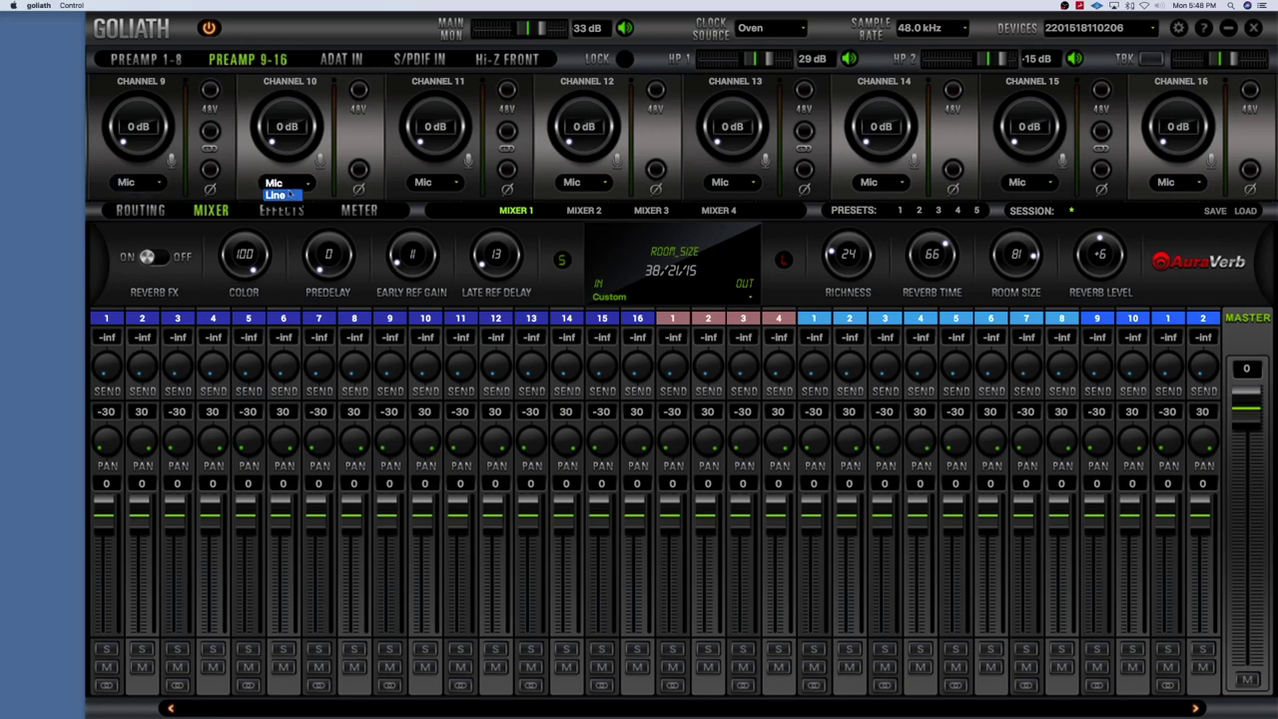
click(290, 185)
On the preamp 1-8 page, switch channel 1's input type to Line and back to Mic.
click(168, 60)
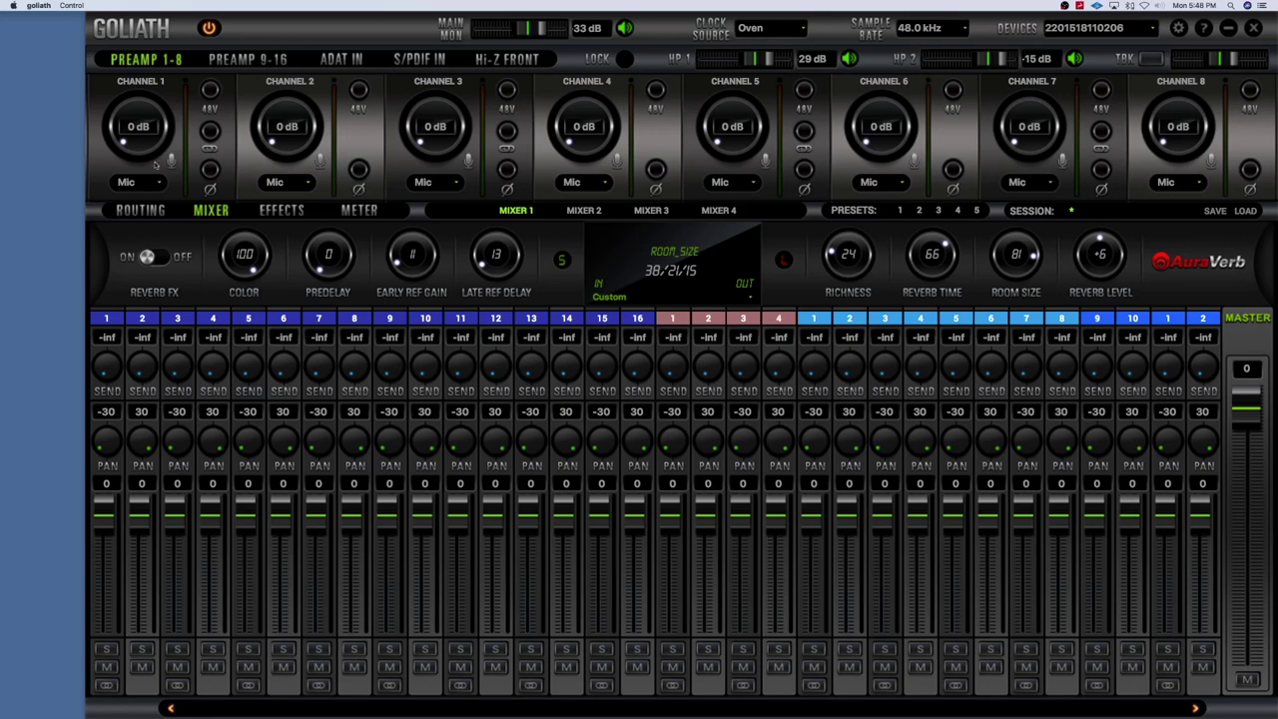
click(156, 185)
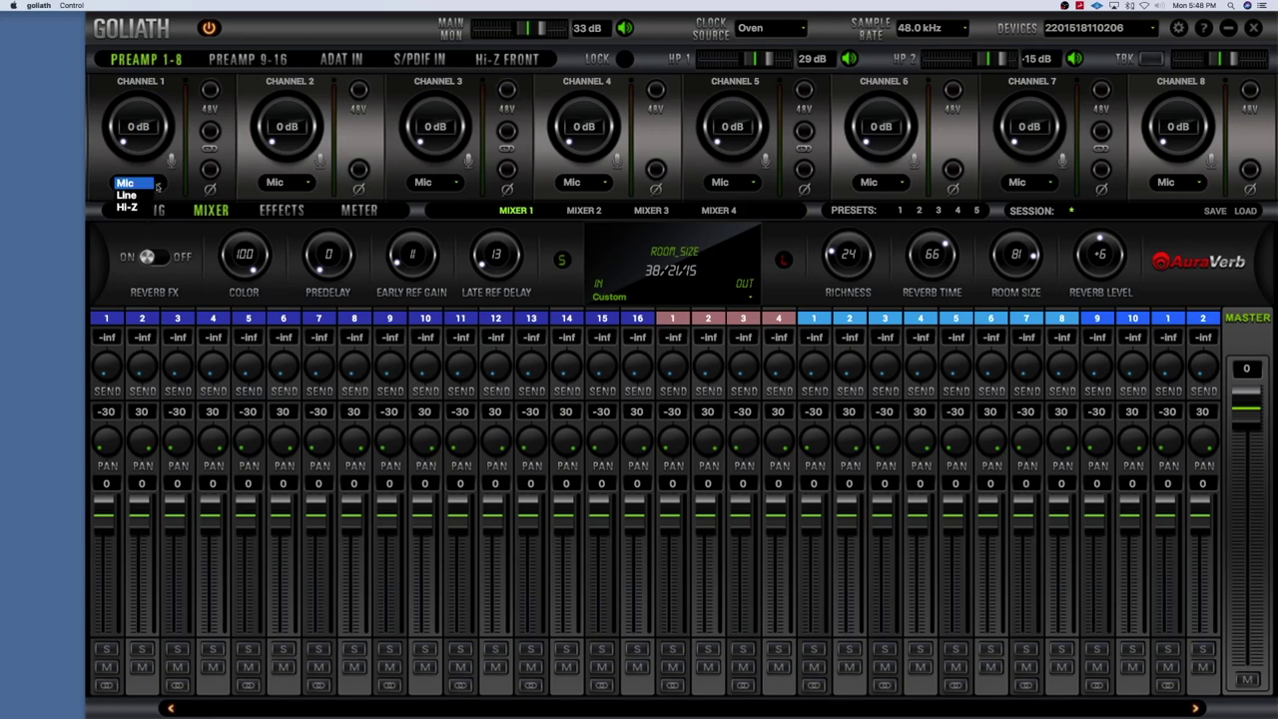
click(143, 197)
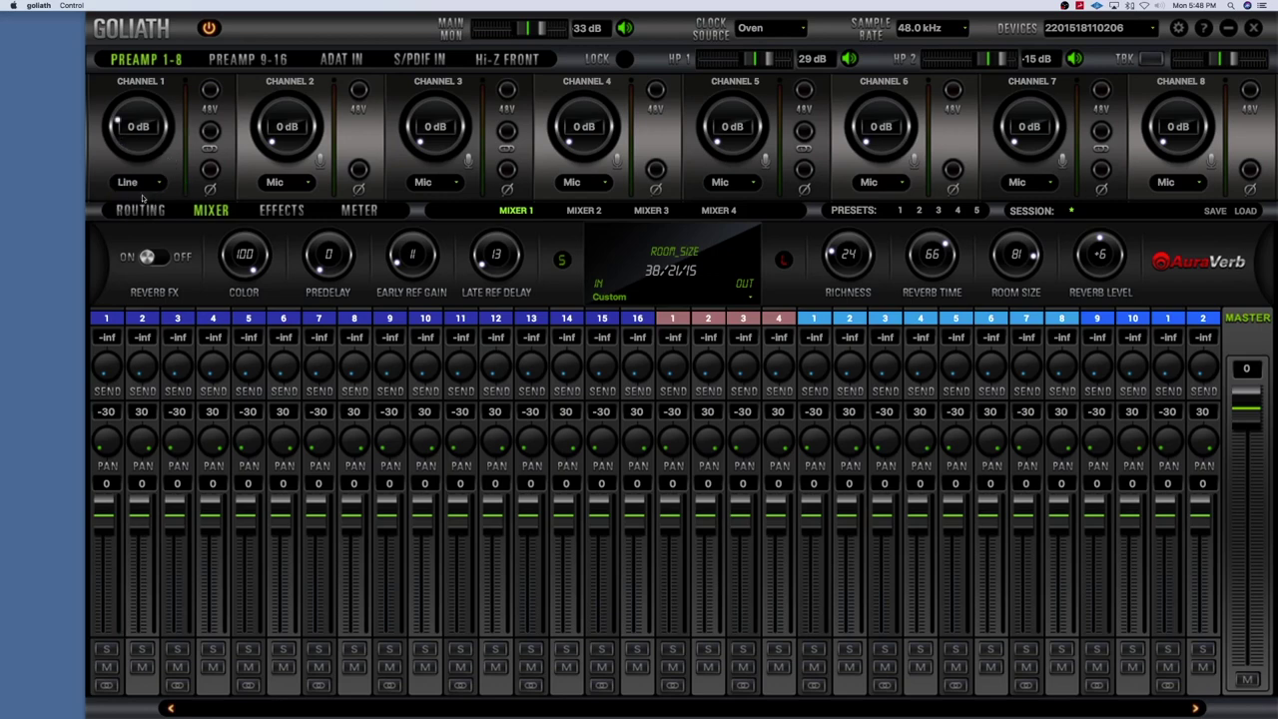
click(149, 186)
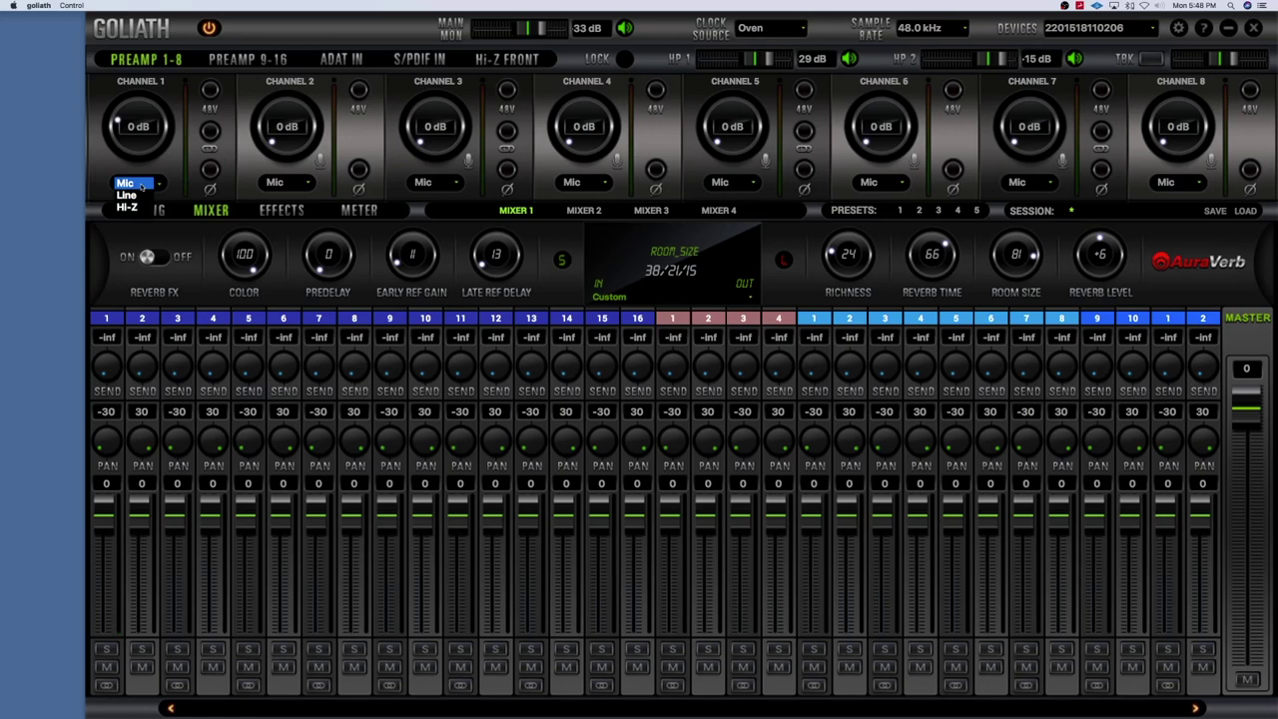
click(138, 183)
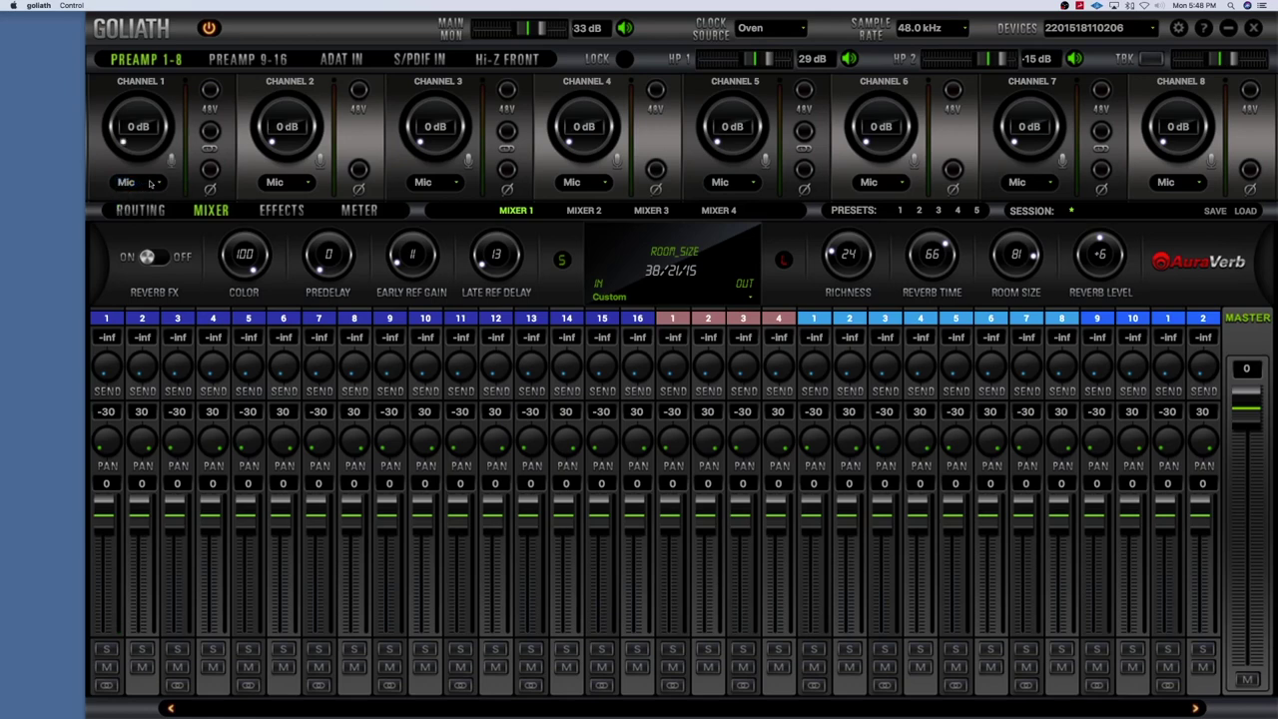
Set the input type of preamp channels 1, 2 and 4 to Hi-Z, and check channel 5's options.
click(151, 184)
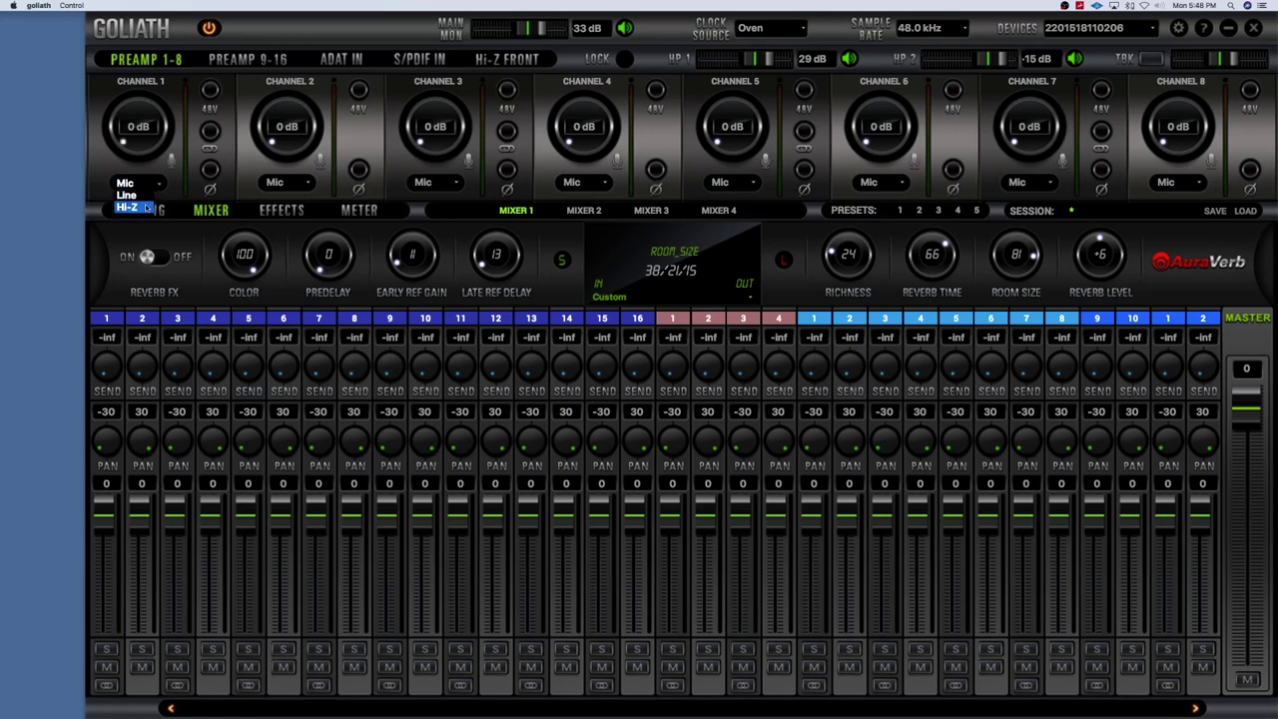
click(147, 208)
click(288, 183)
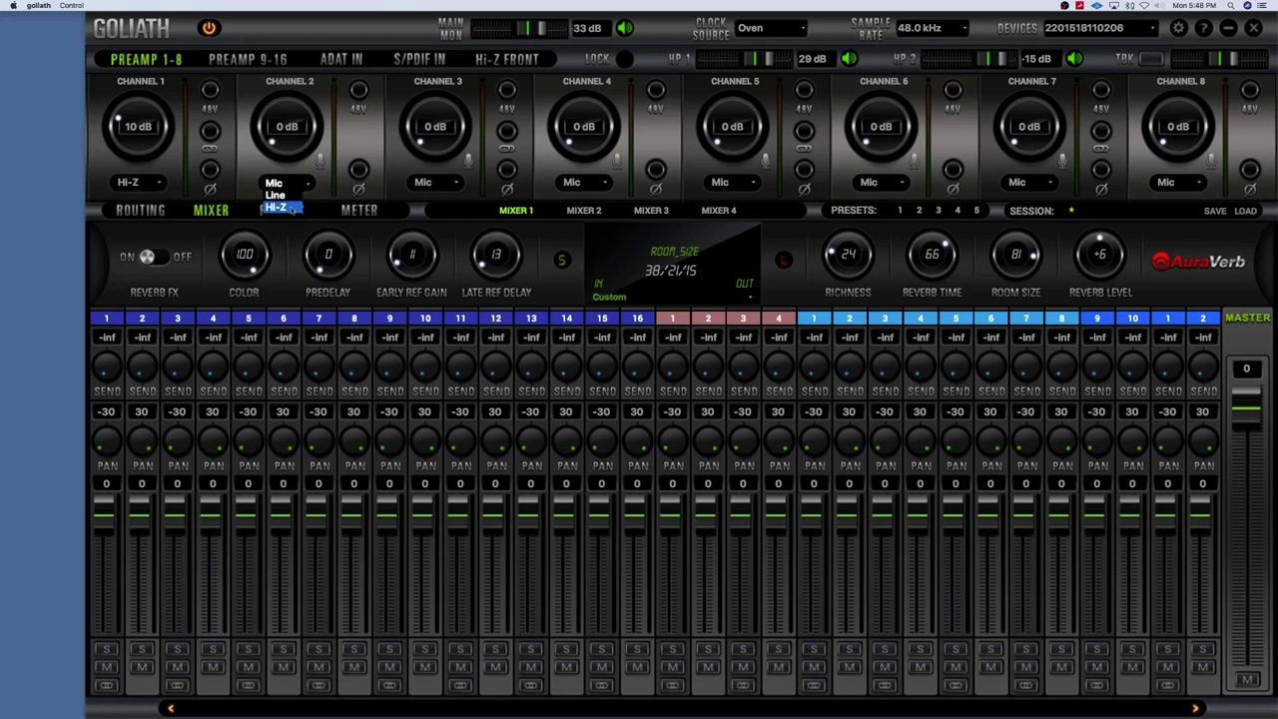
click(289, 208)
click(585, 182)
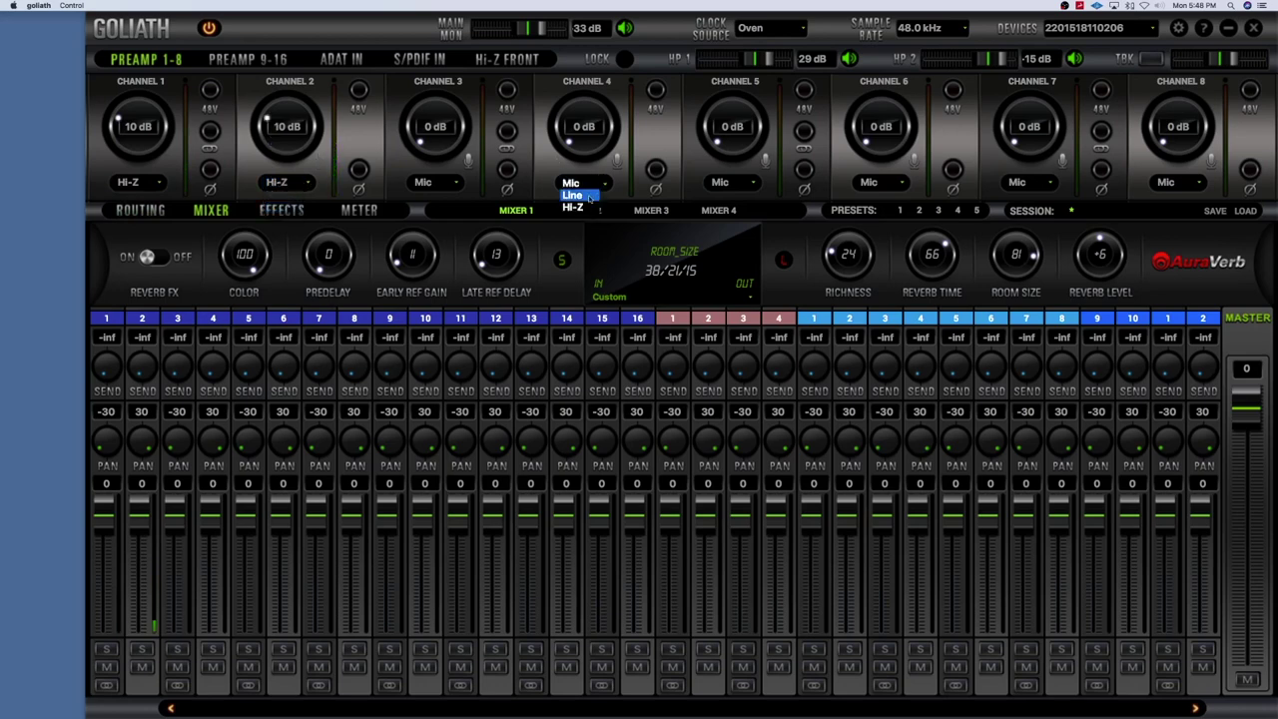
click(585, 208)
click(719, 182)
click(713, 179)
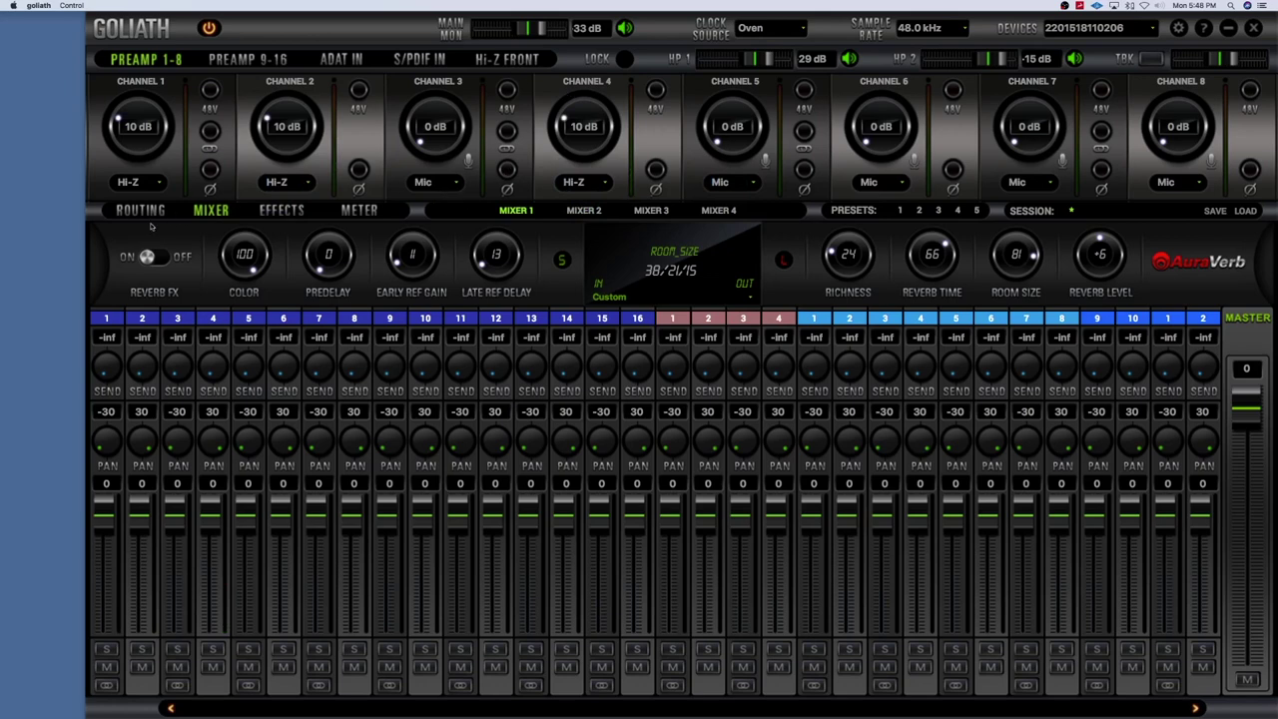
Set the input type of preamp channels 1, 2 and 4 back to Mic.
click(146, 190)
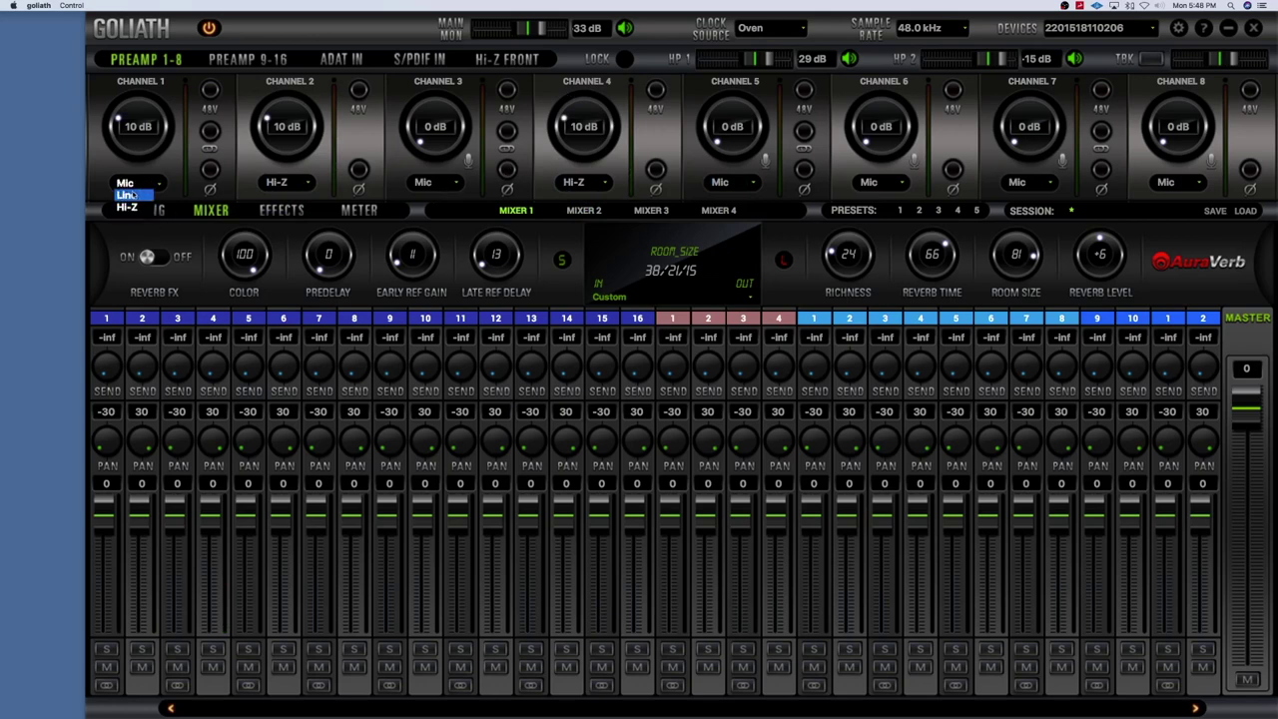
click(129, 178)
click(289, 188)
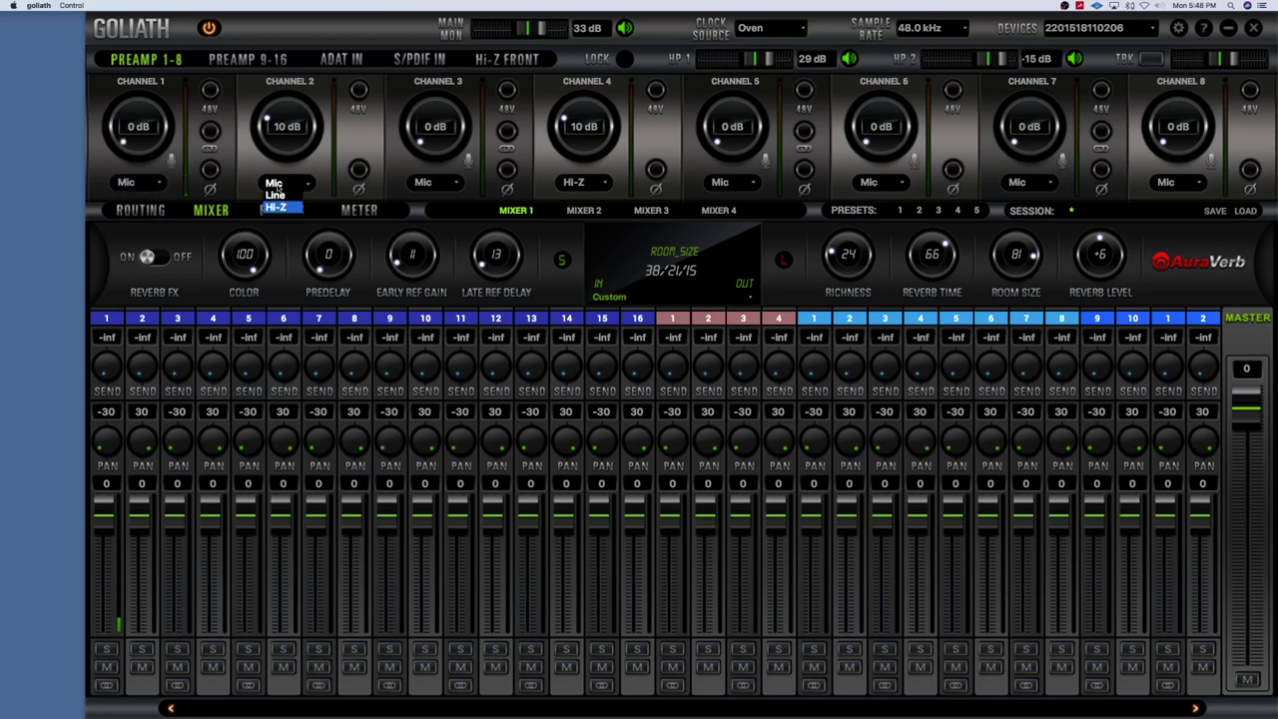
click(283, 179)
click(587, 182)
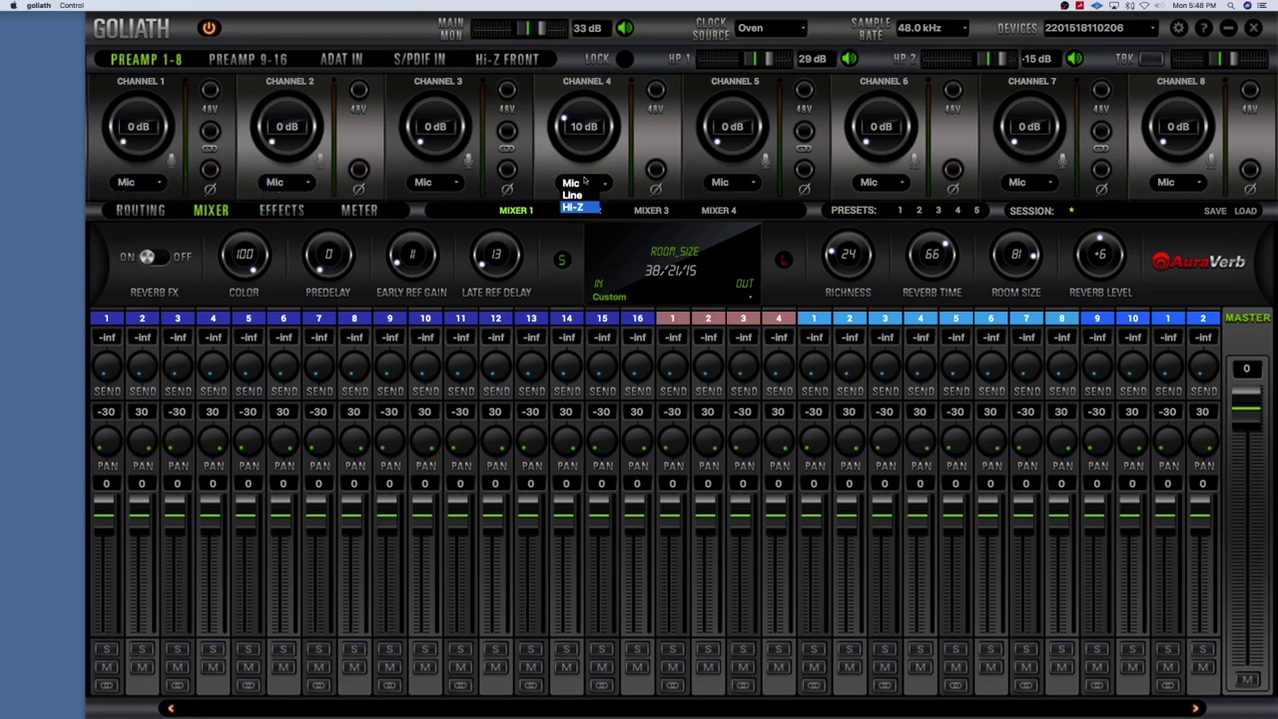
click(573, 180)
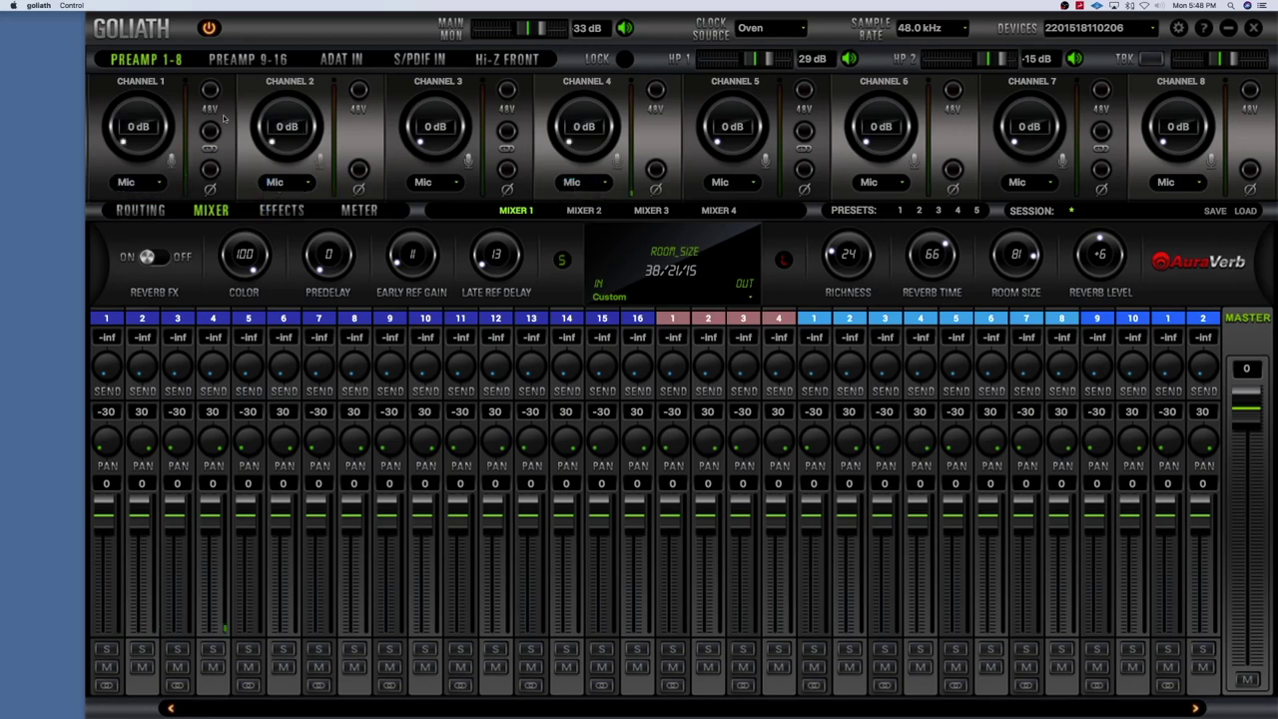
Link ADAT input channels 1-2 and 3-4, and unlink both pairs again.
click(341, 60)
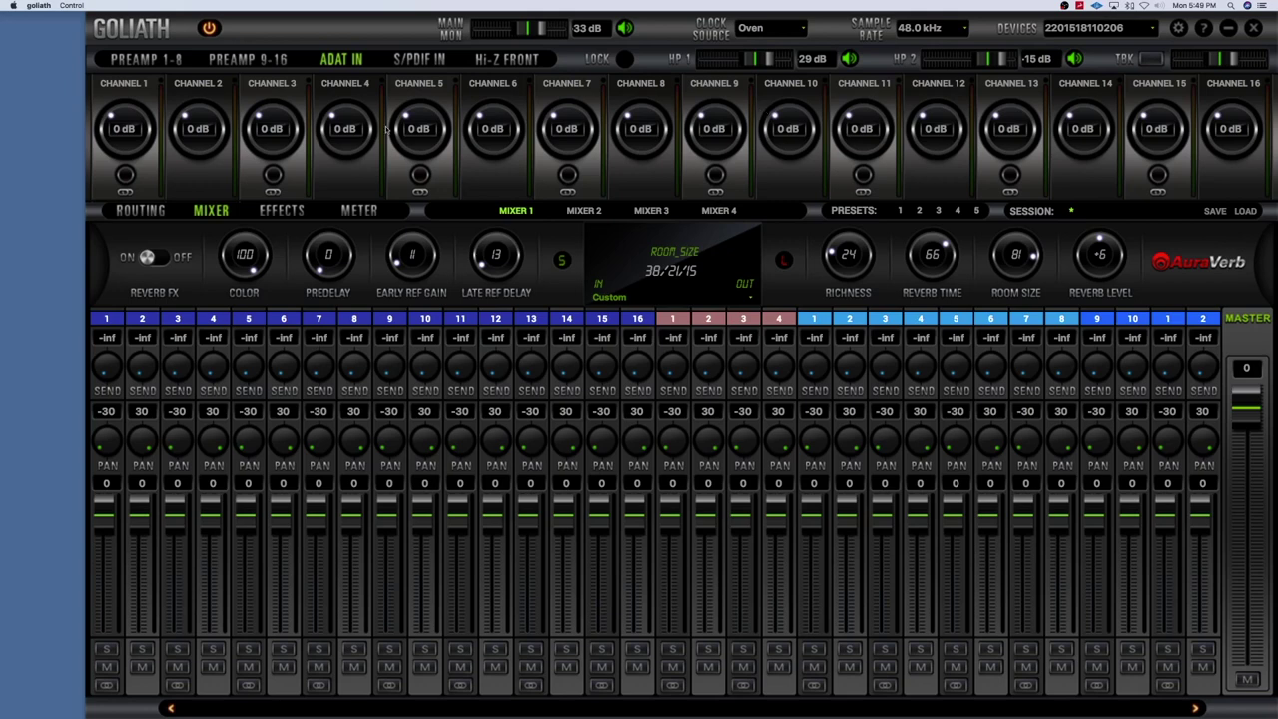
click(125, 174)
click(272, 175)
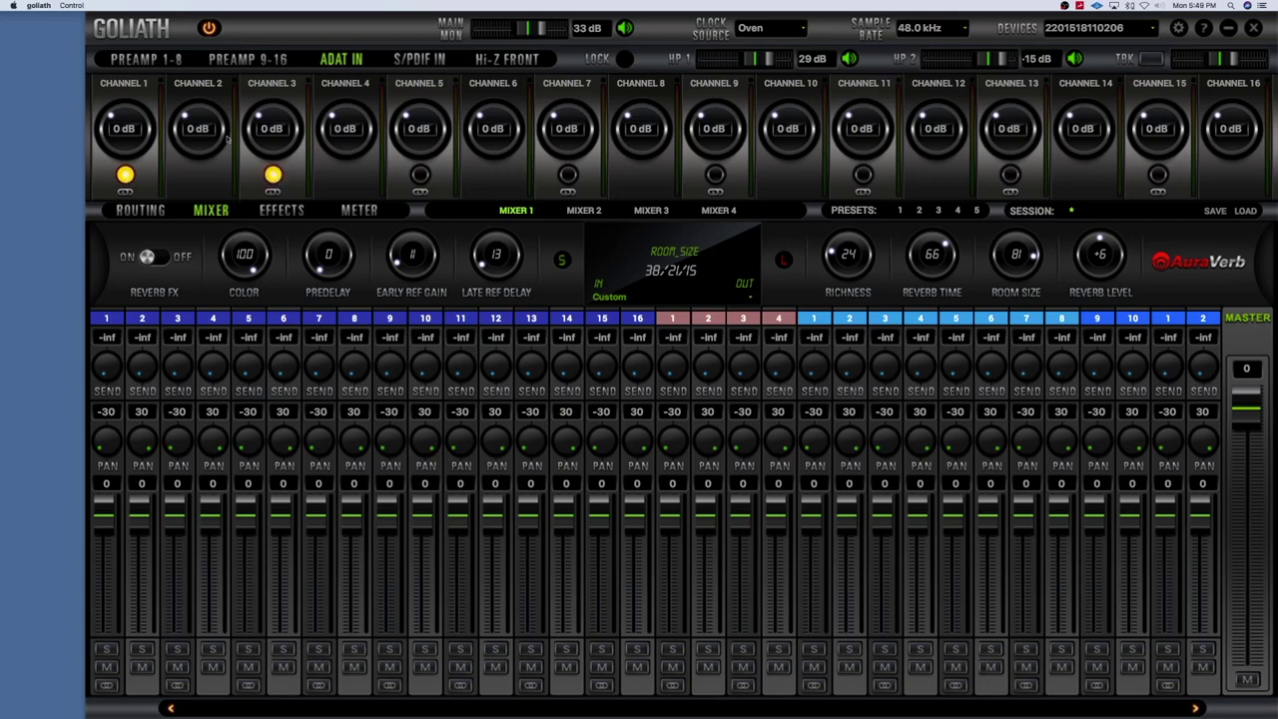
click(273, 174)
click(125, 175)
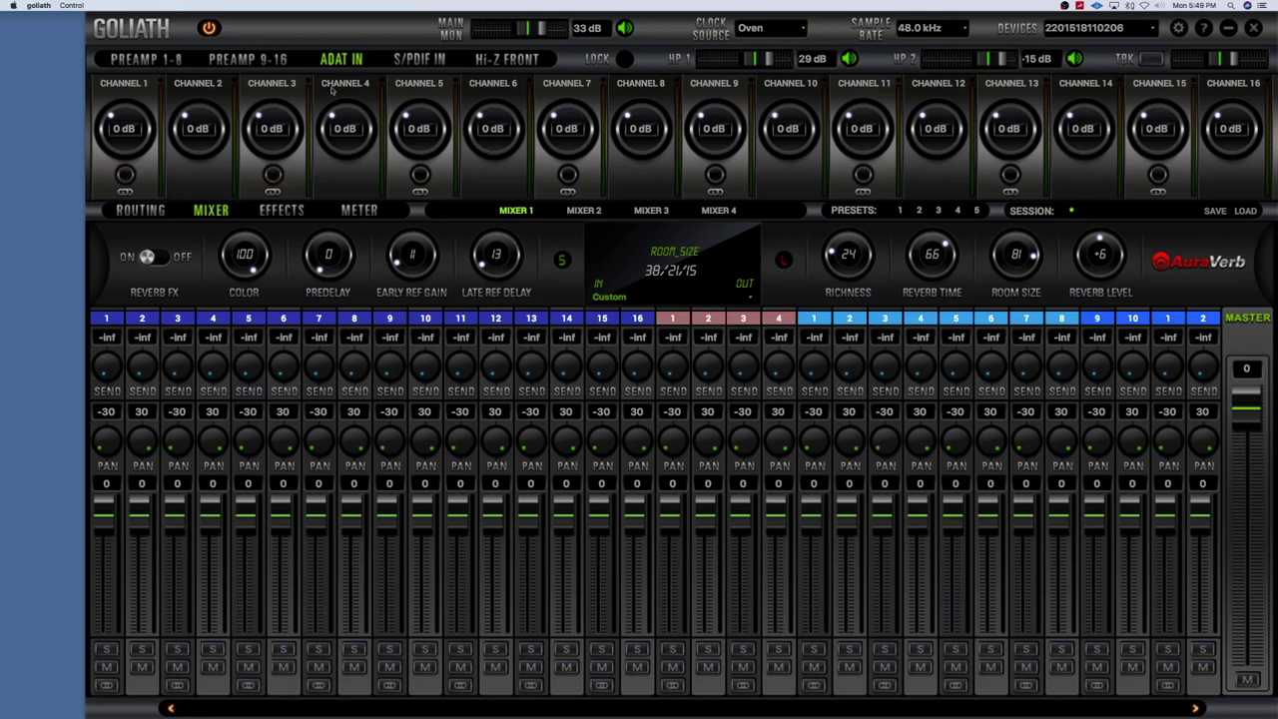
Toggle the stereo link of the S/PDIF input channels and try the channel 1 gain.
click(412, 60)
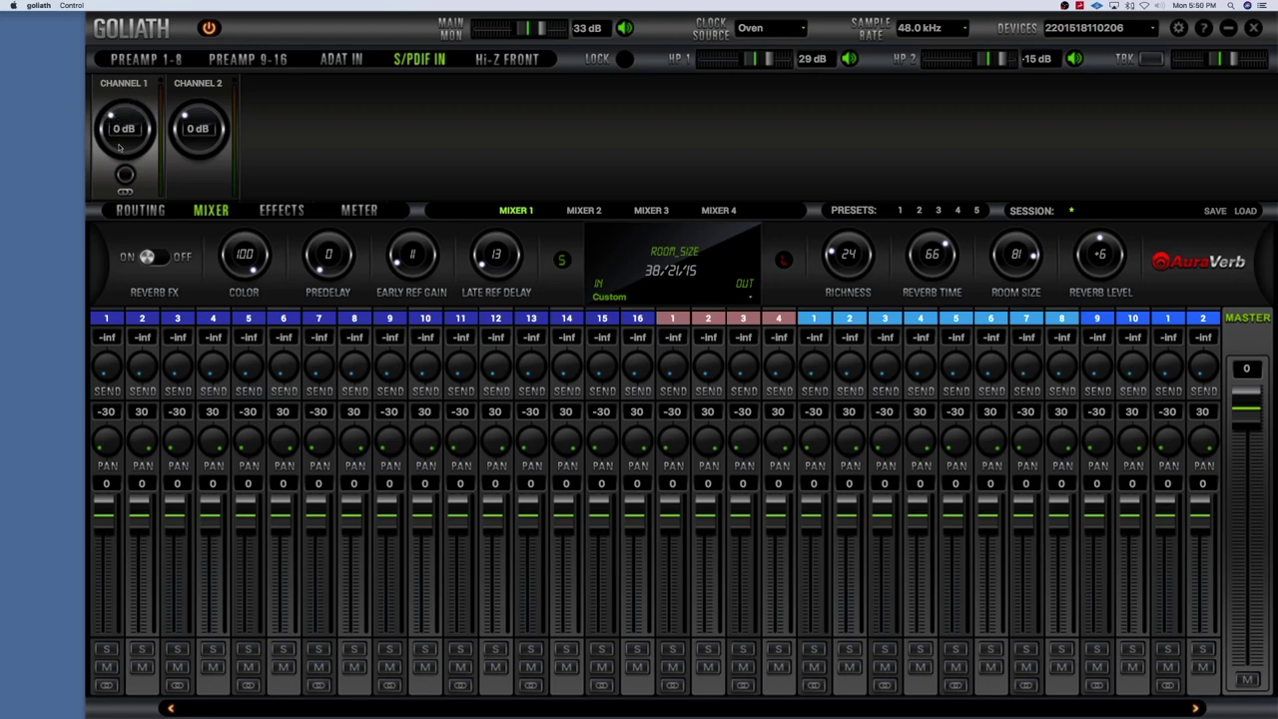
click(125, 175)
drag(116, 120, 104, 120)
Try preamp channel 1's mic gain at 29 dB and compare it with the Hi-Z front inputs.
click(517, 60)
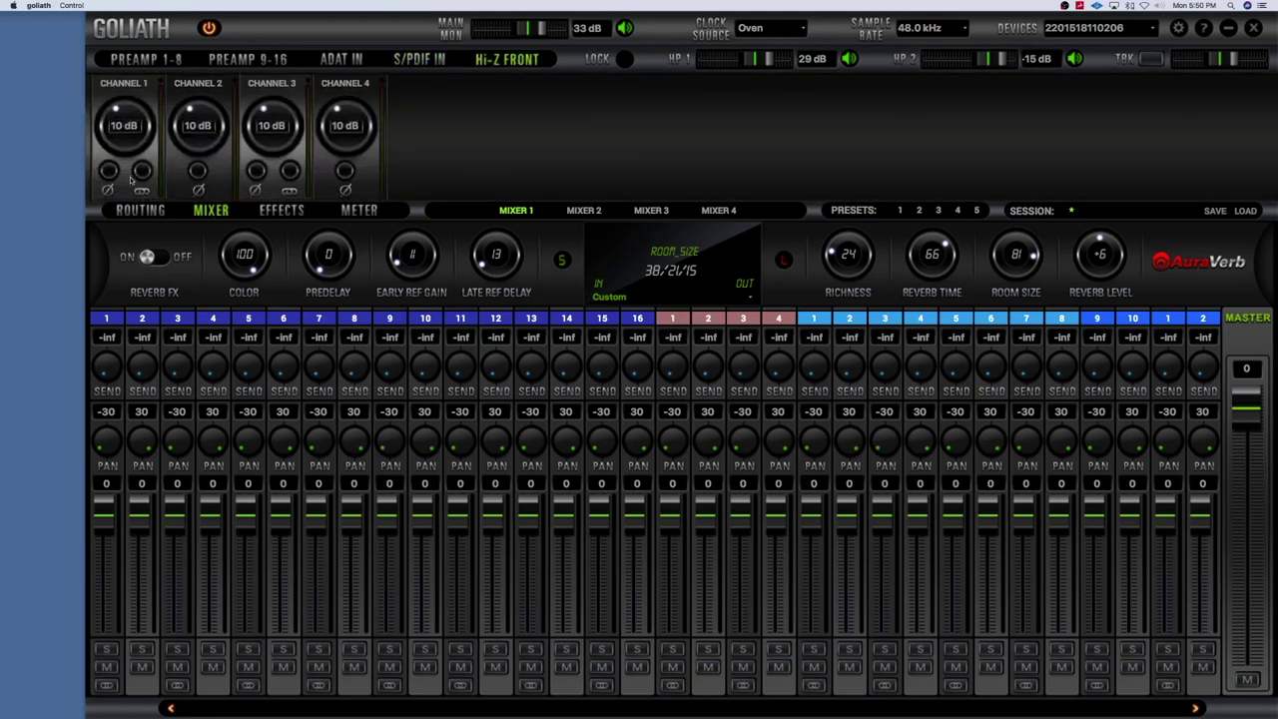
click(159, 62)
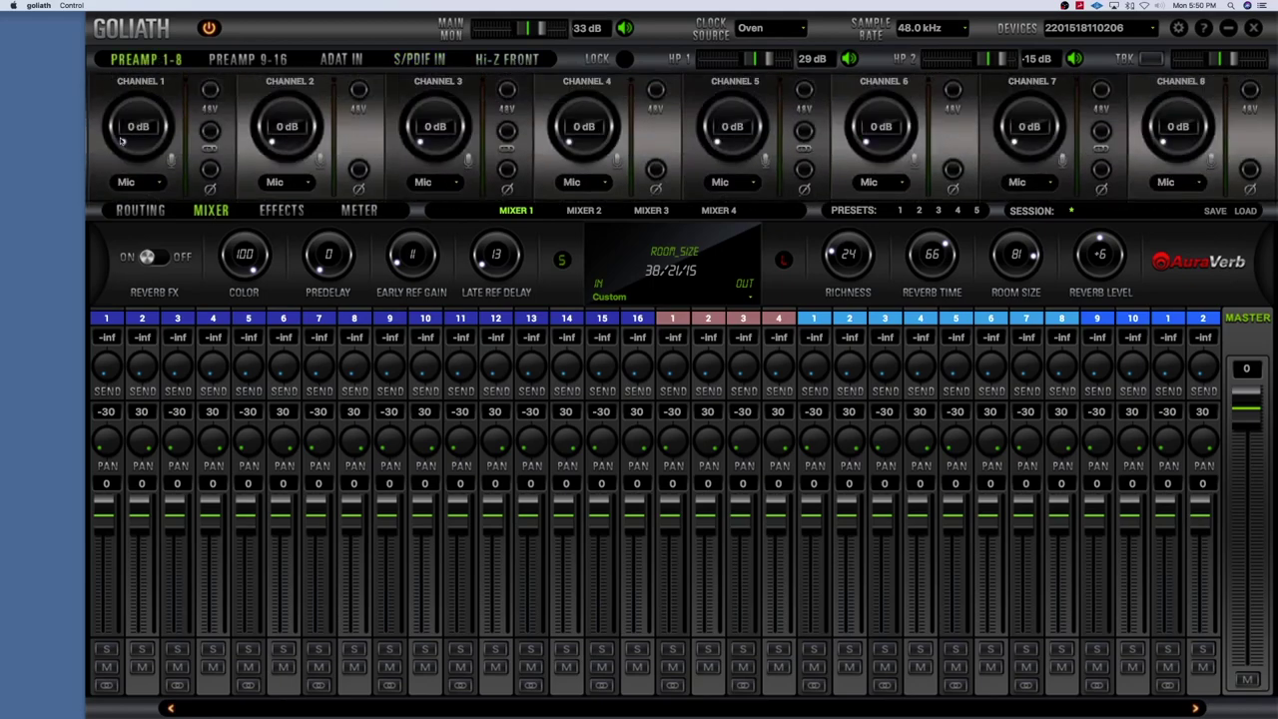
drag(122, 140, 122, 70)
click(521, 60)
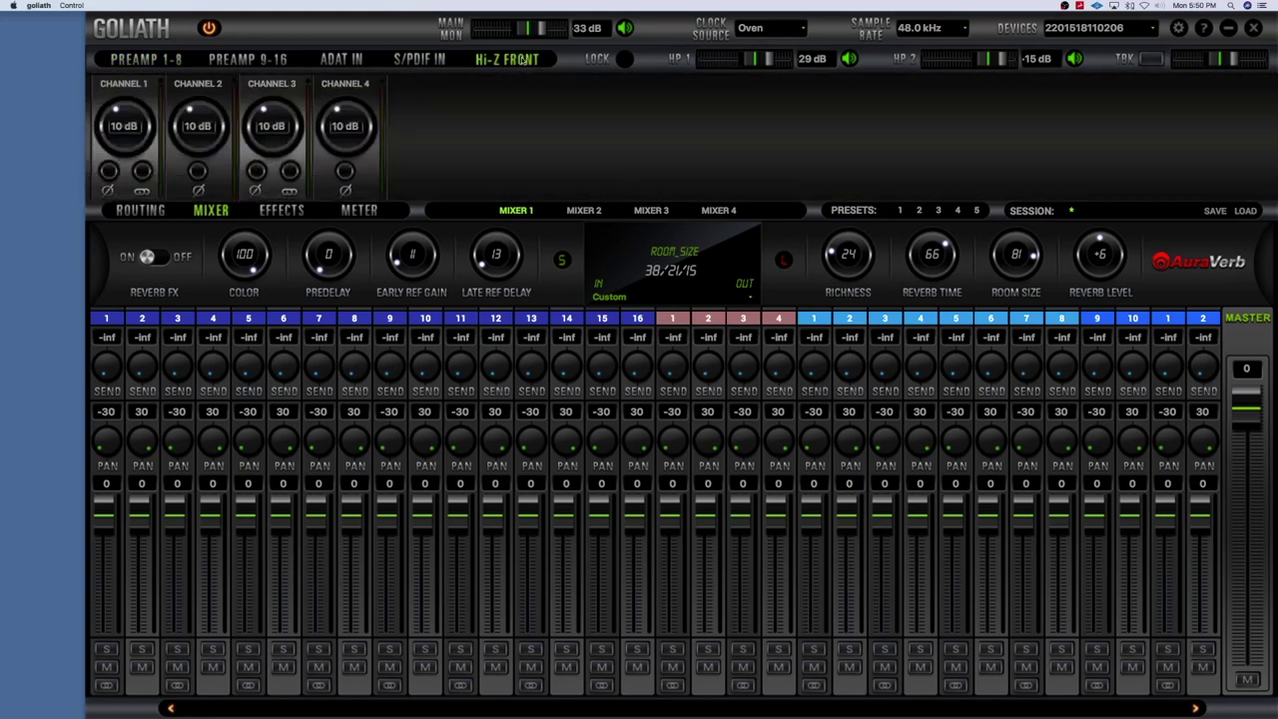
scroll(115, 110, up, 1)
scroll(112, 110, down, 1)
click(174, 57)
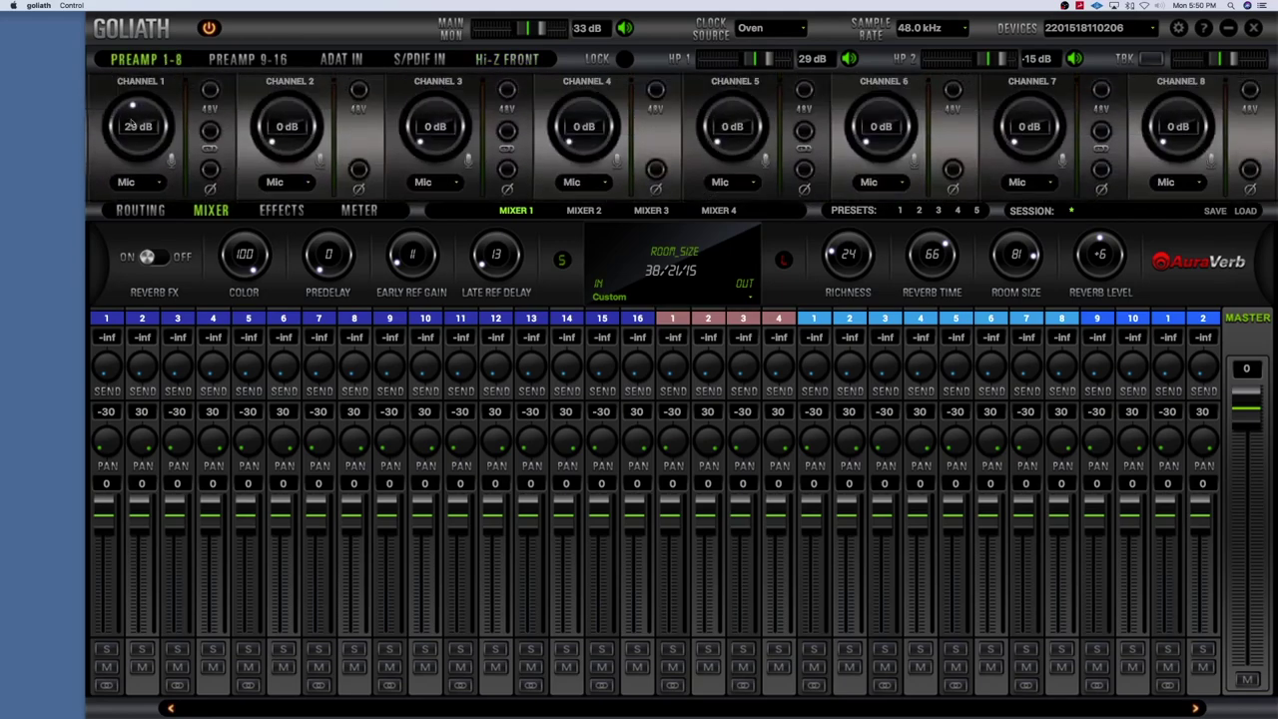
click(140, 184)
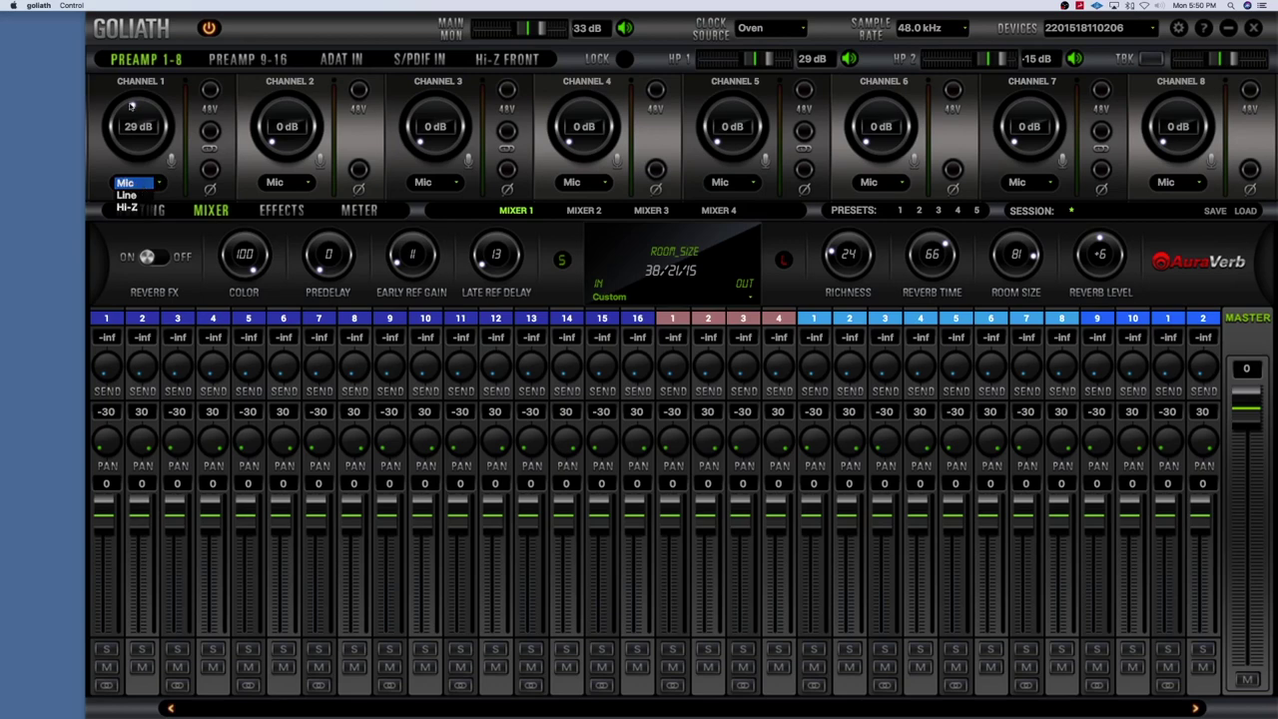
click(106, 192)
Set preamp channel 1 to Hi-Z, try its gain at 26 dB against the Hi-Z front page, and reset it to 0 dB.
click(146, 184)
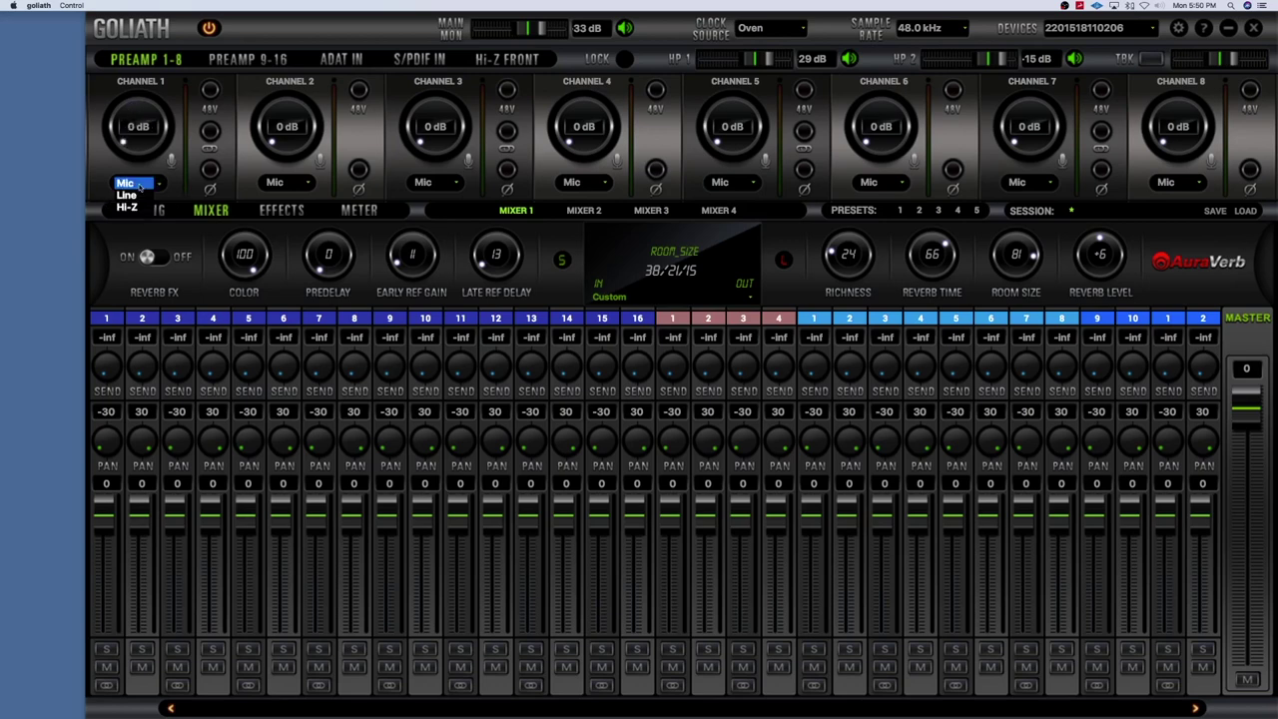
click(128, 207)
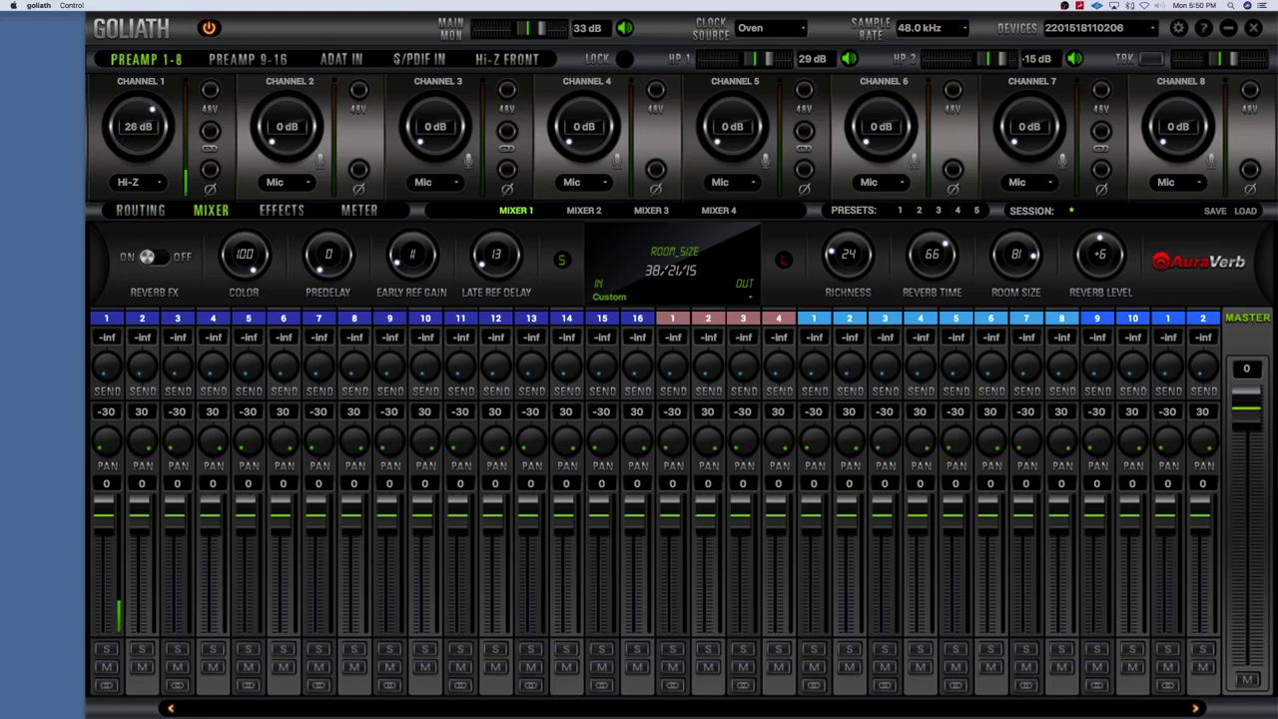
click(511, 62)
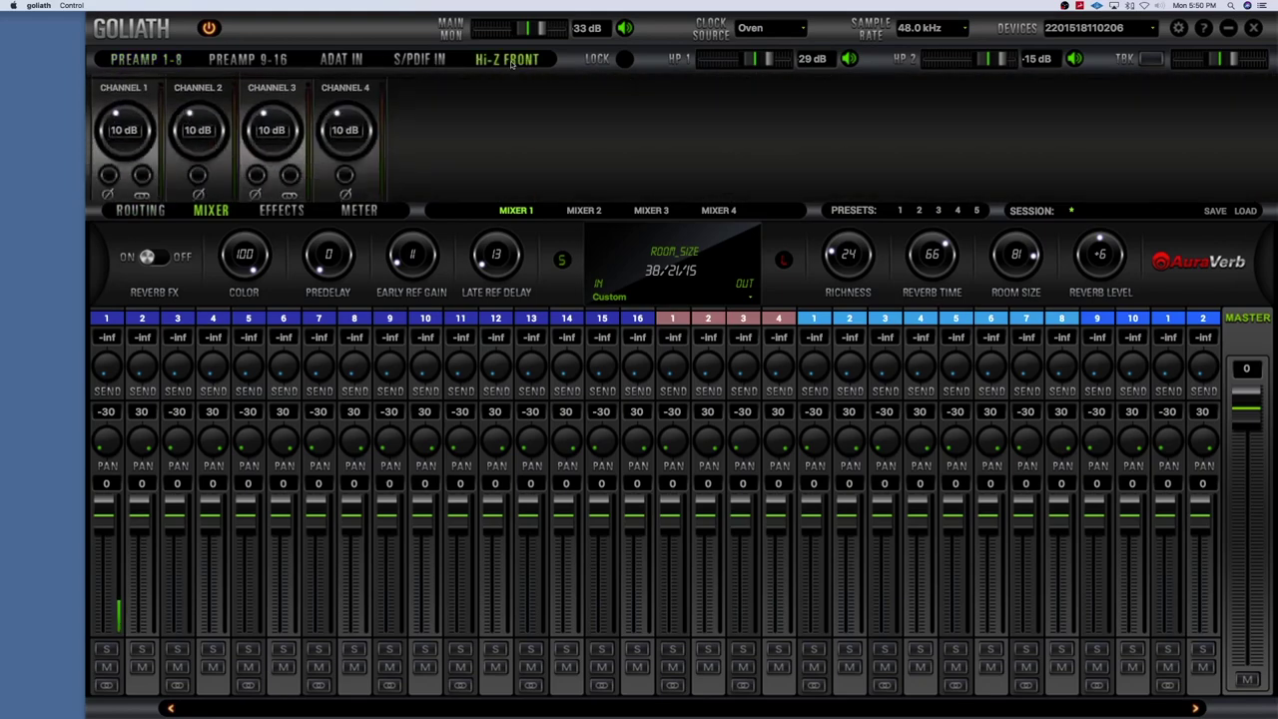
click(157, 59)
double_click(148, 108)
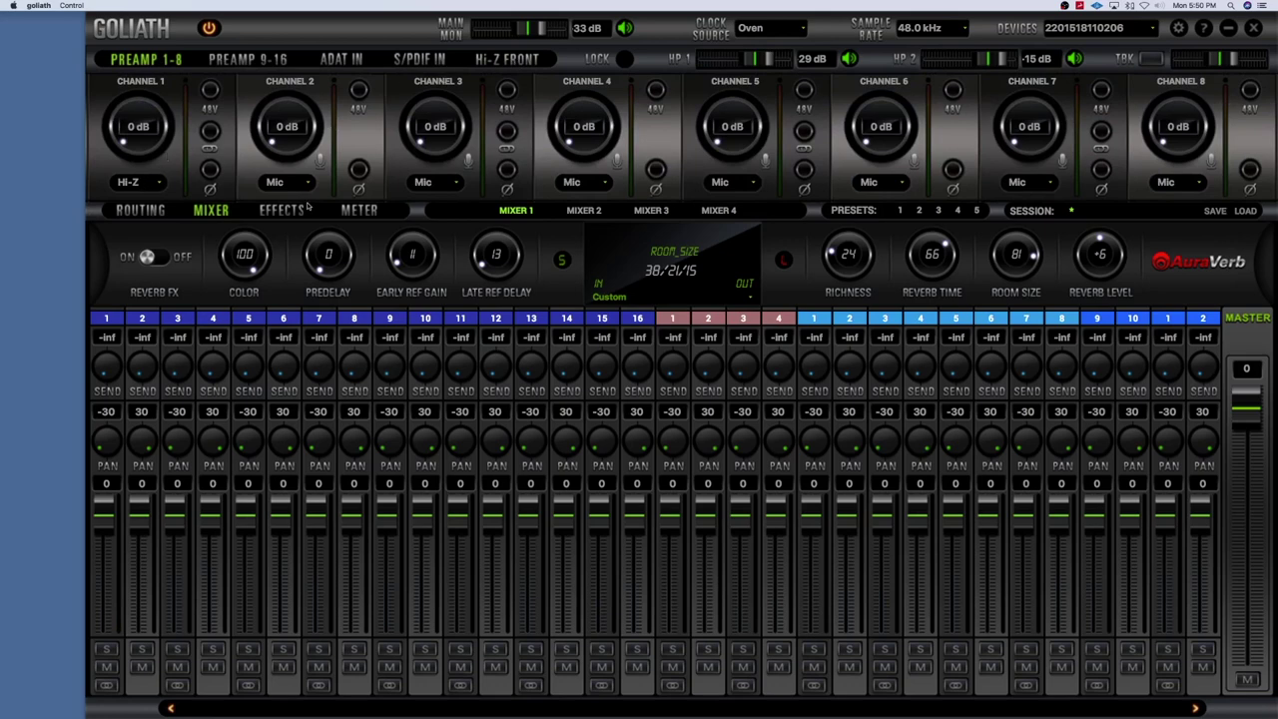
Set preamp channel 1 back to Mic, and view the Hi-Z front inputs before returning to preamps 1-8.
click(136, 184)
click(128, 185)
click(507, 62)
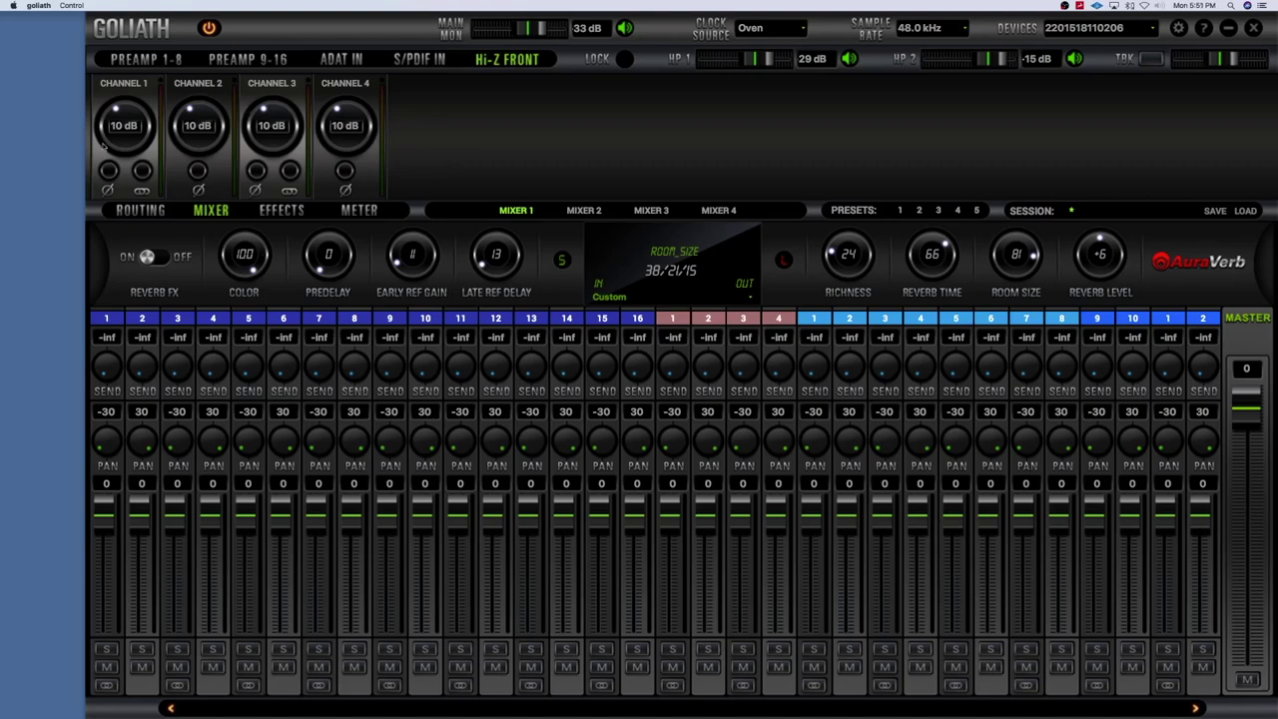
click(170, 62)
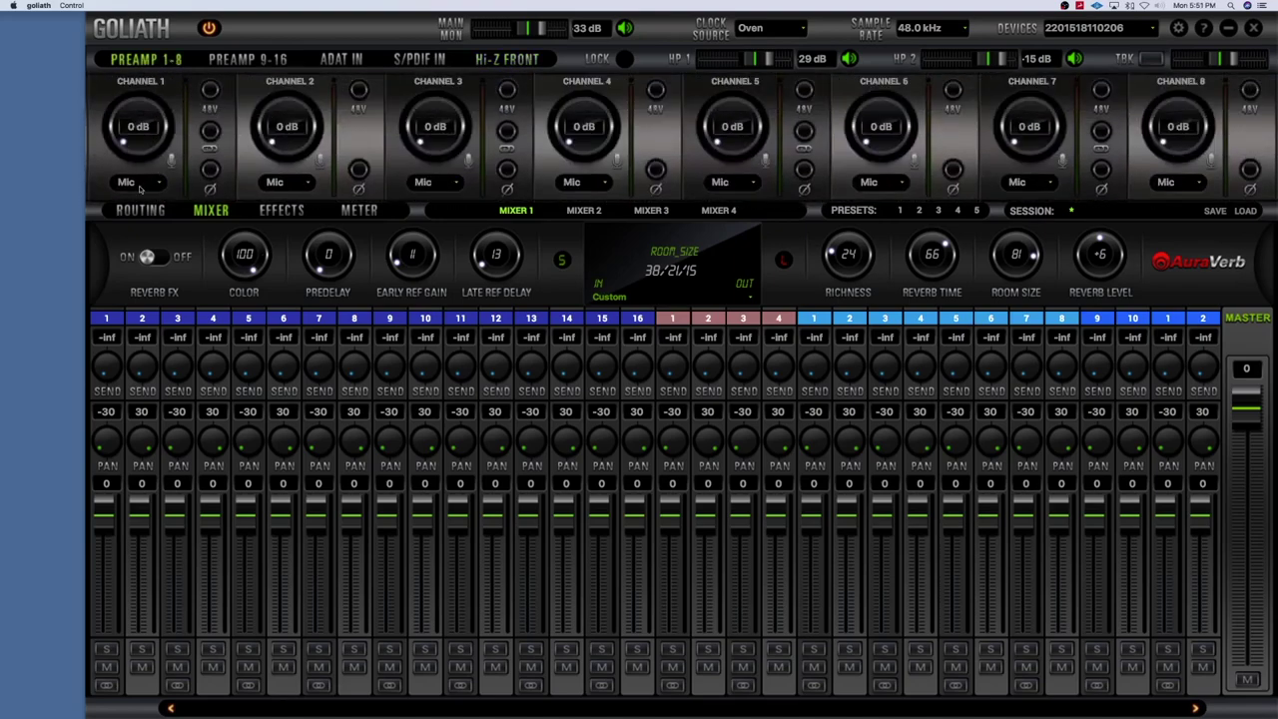
Show the Hi-Z front inputs and set the main monitor level to -21 dB.
click(511, 61)
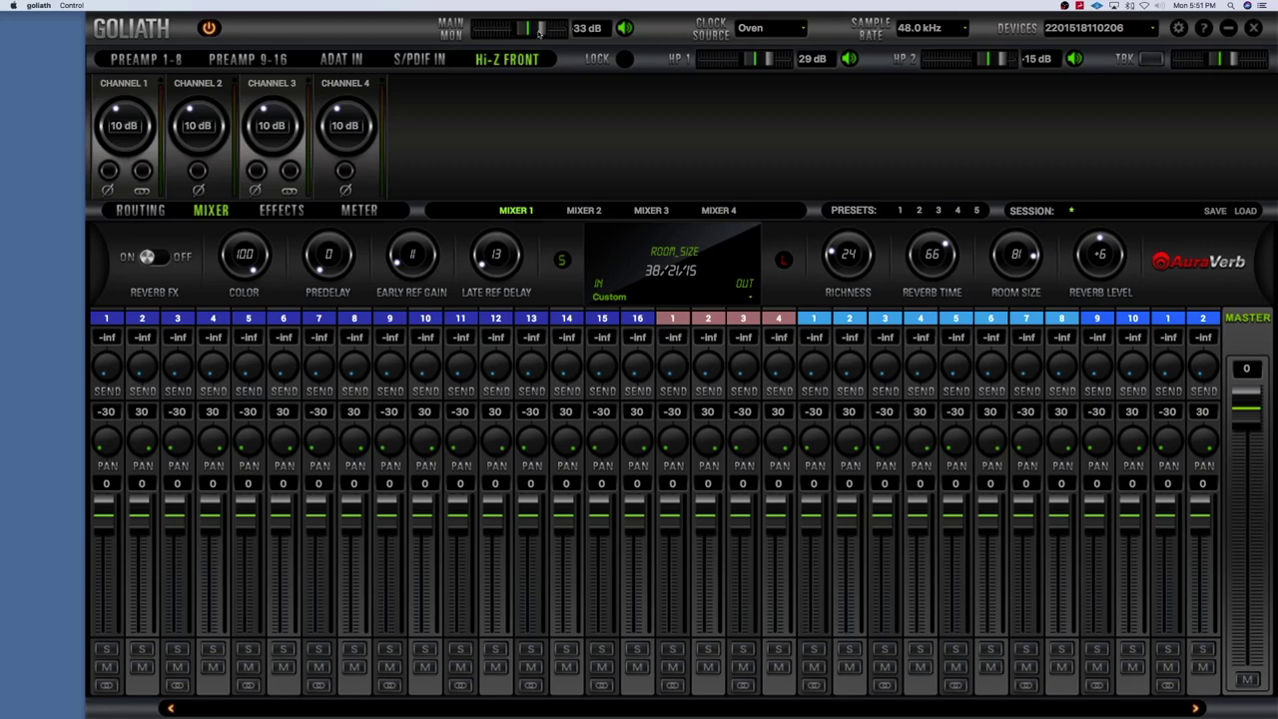
mouse_move(539, 33)
mouse_down()
mouse_move(482, 30)
mouse_move(543, 33)
mouse_up()
Set the headphone 1 level to 32 dB, toggle its mute on and off, and set headphone 2 to -31 dB.
mouse_move(755, 62)
mouse_down()
mouse_move(715, 61)
mouse_move(778, 63)
mouse_up()
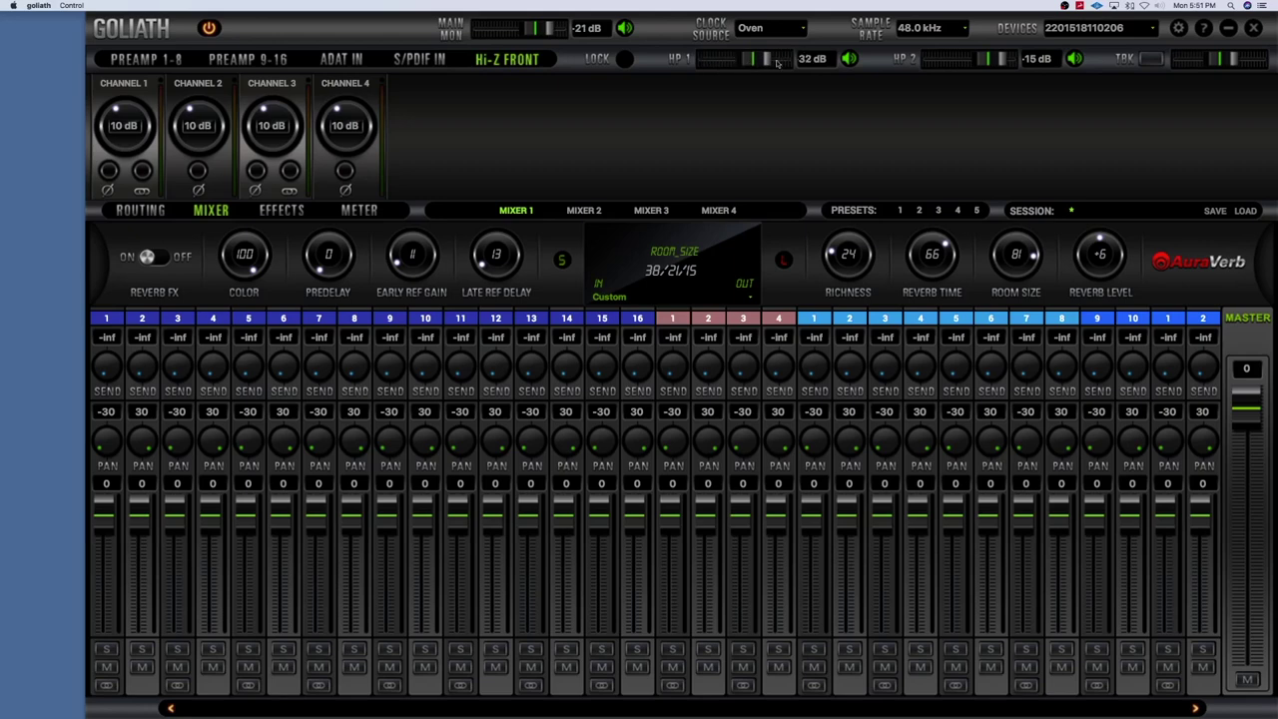
double_click(812, 59)
click(848, 59)
click(848, 59)
drag(993, 60, 982, 61)
click(1034, 60)
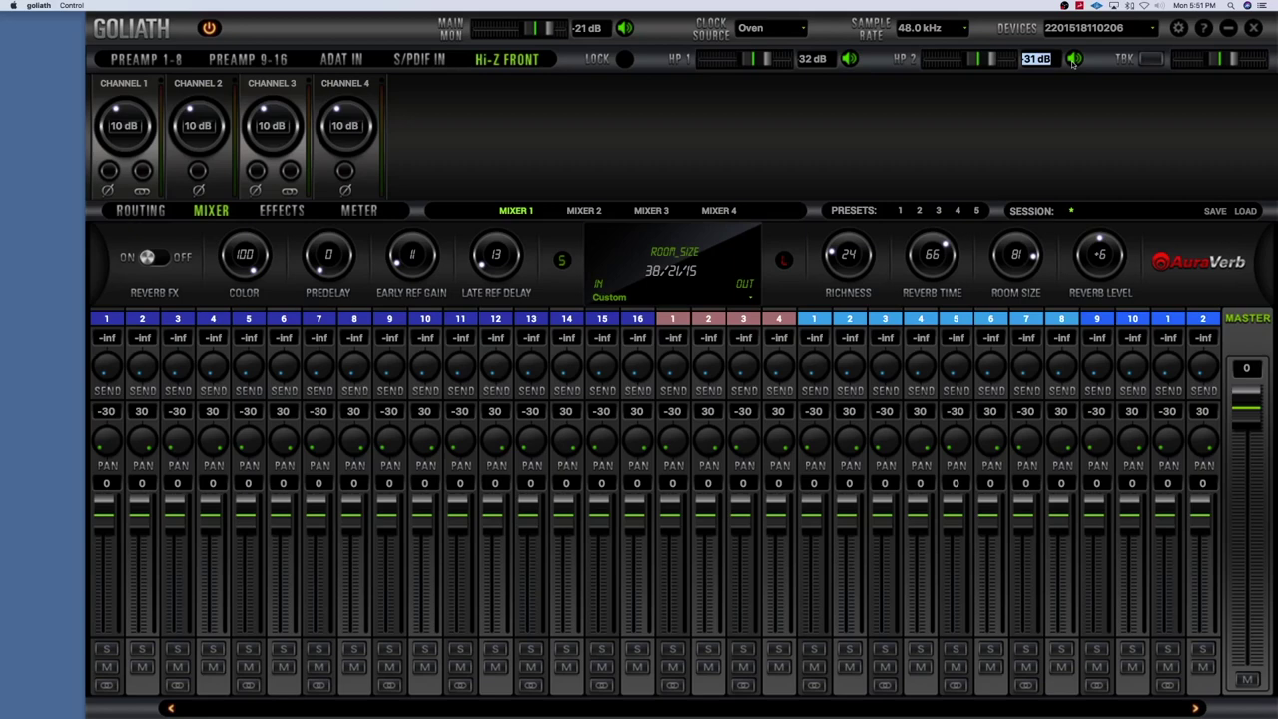
Toggle the talkback on and off several times.
click(1149, 59)
click(1150, 59)
click(1150, 59)
click(1150, 59)
click(1151, 59)
click(1152, 59)
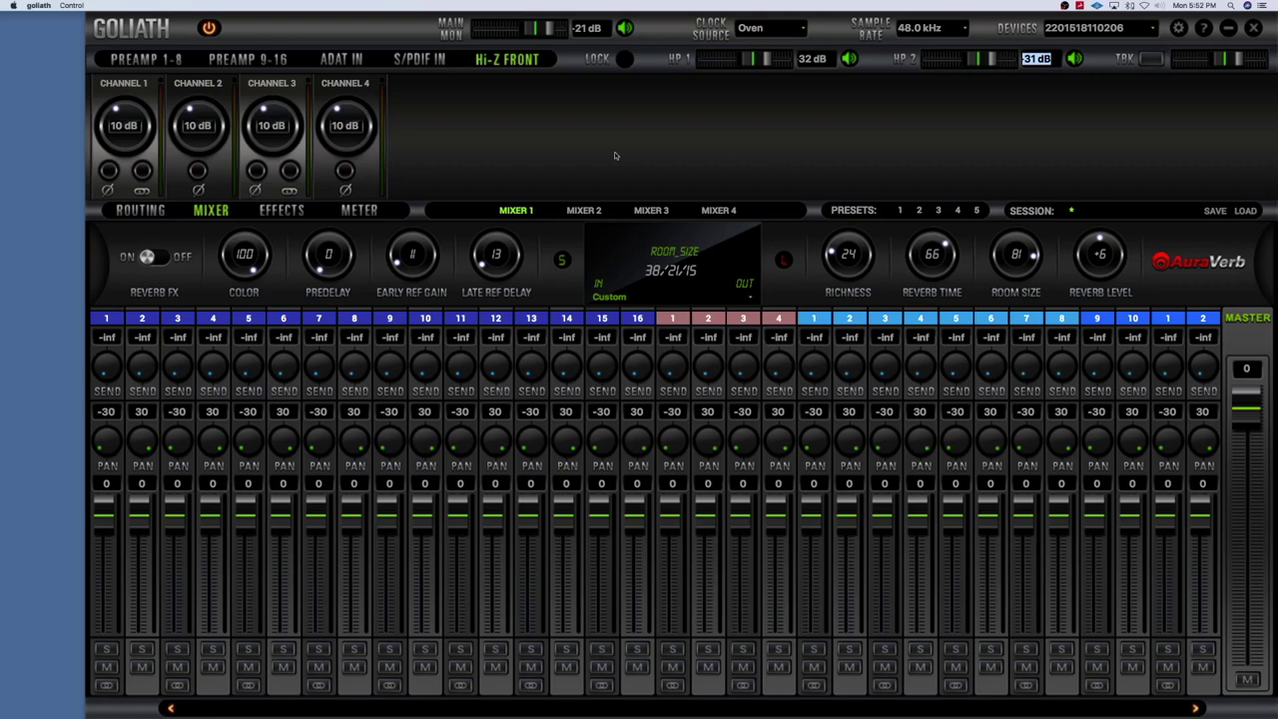
View the routing matrix and close it, and look through mixers 2, 3 and 4 before returning to mixer 1.
click(131, 209)
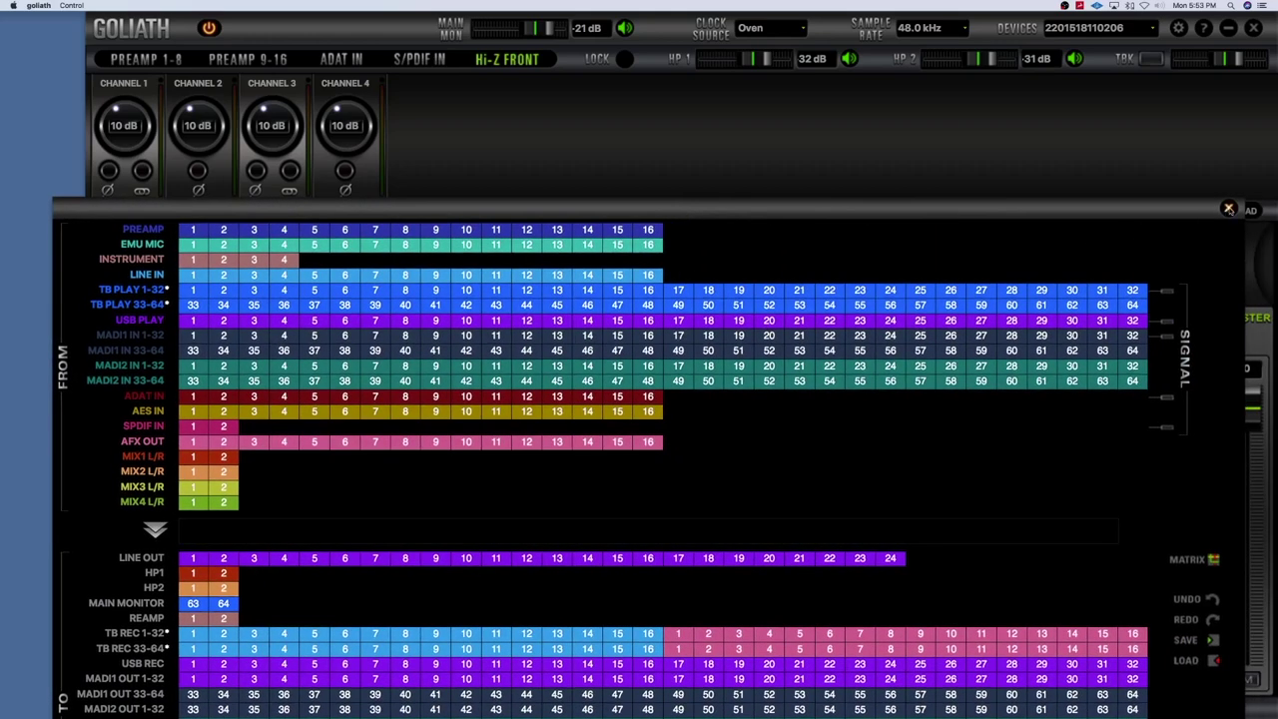
click(1230, 210)
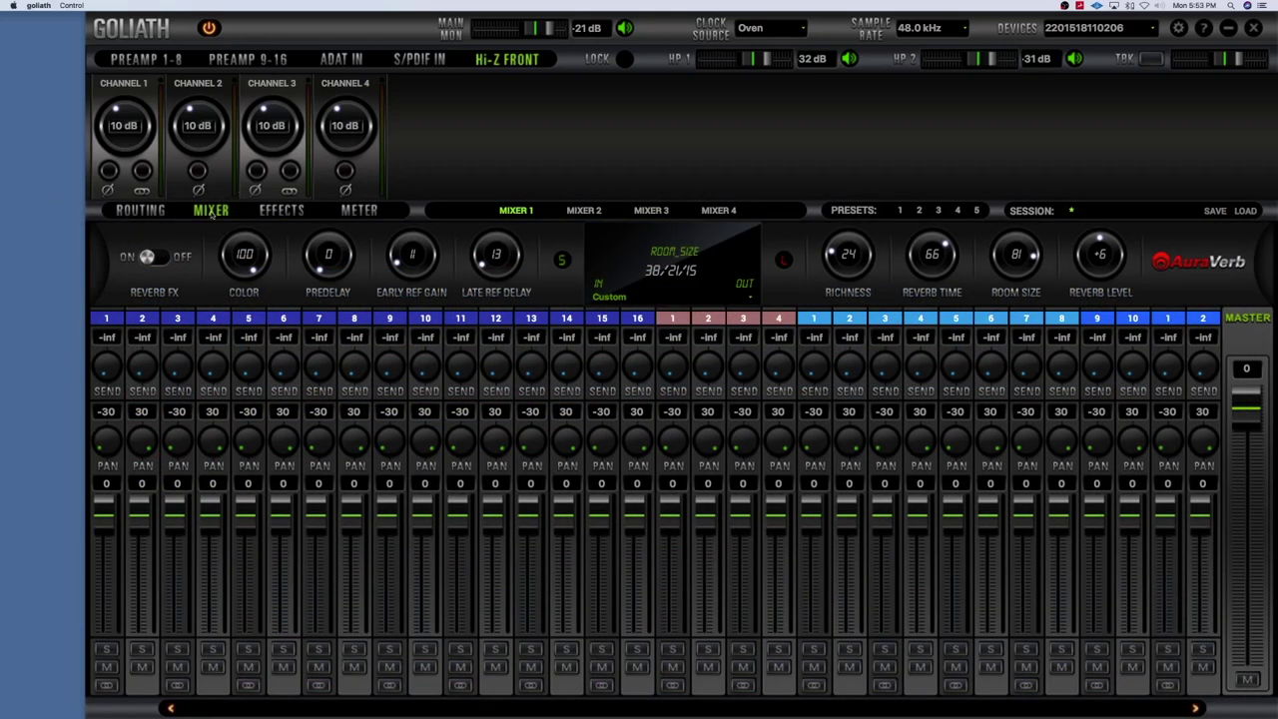
click(581, 211)
click(639, 211)
click(713, 211)
click(517, 211)
Load the OverLoud - Top30 (UK) Bright preset on effects channel 1 and show its Guitar Amp.
click(290, 213)
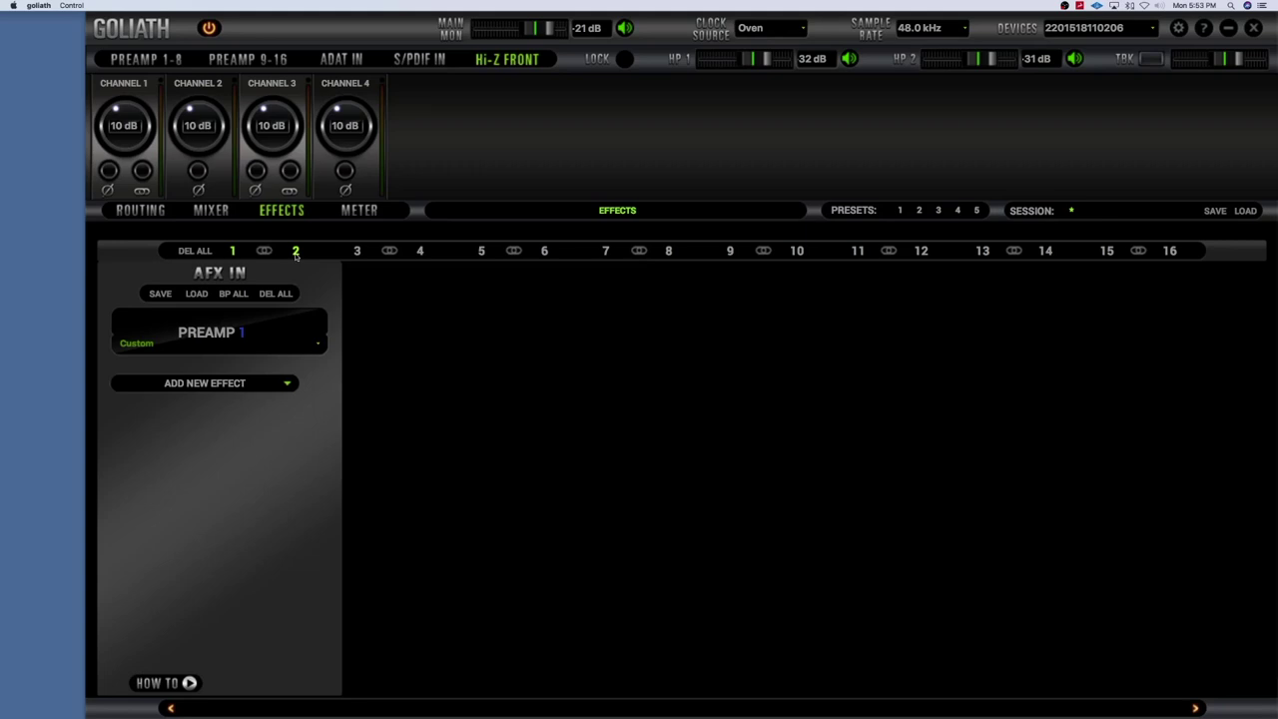
click(298, 339)
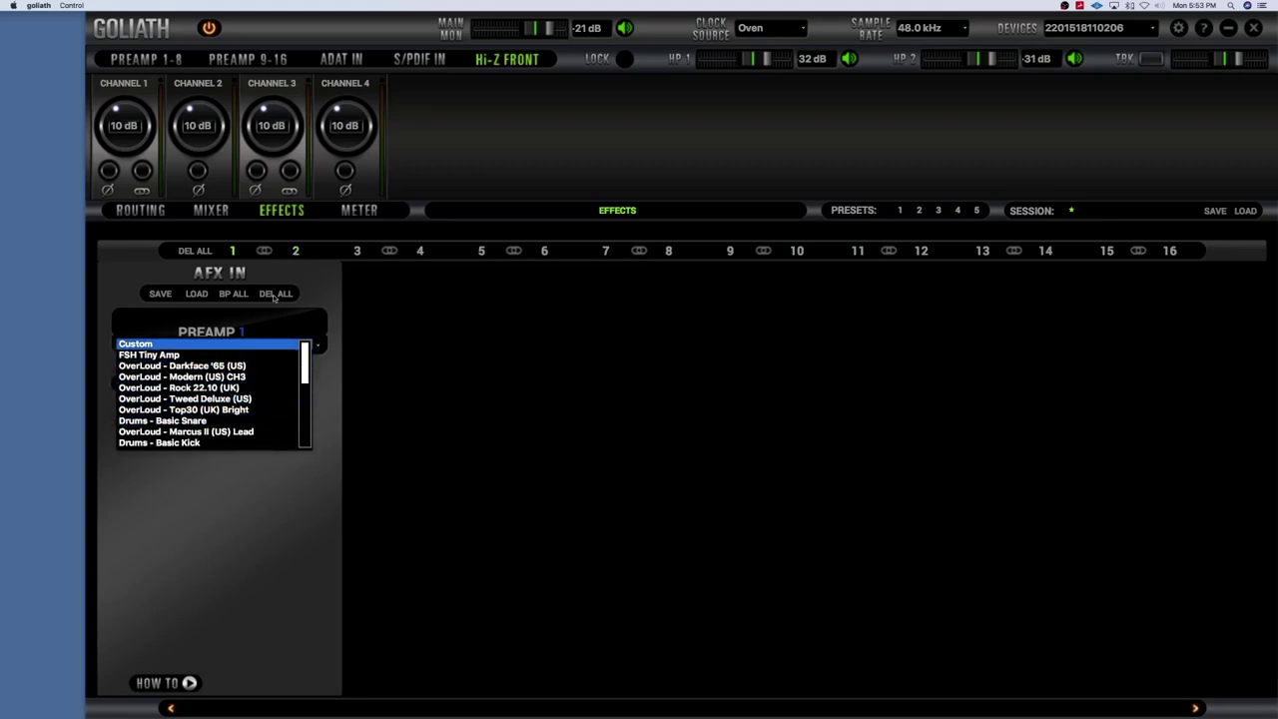
click(182, 409)
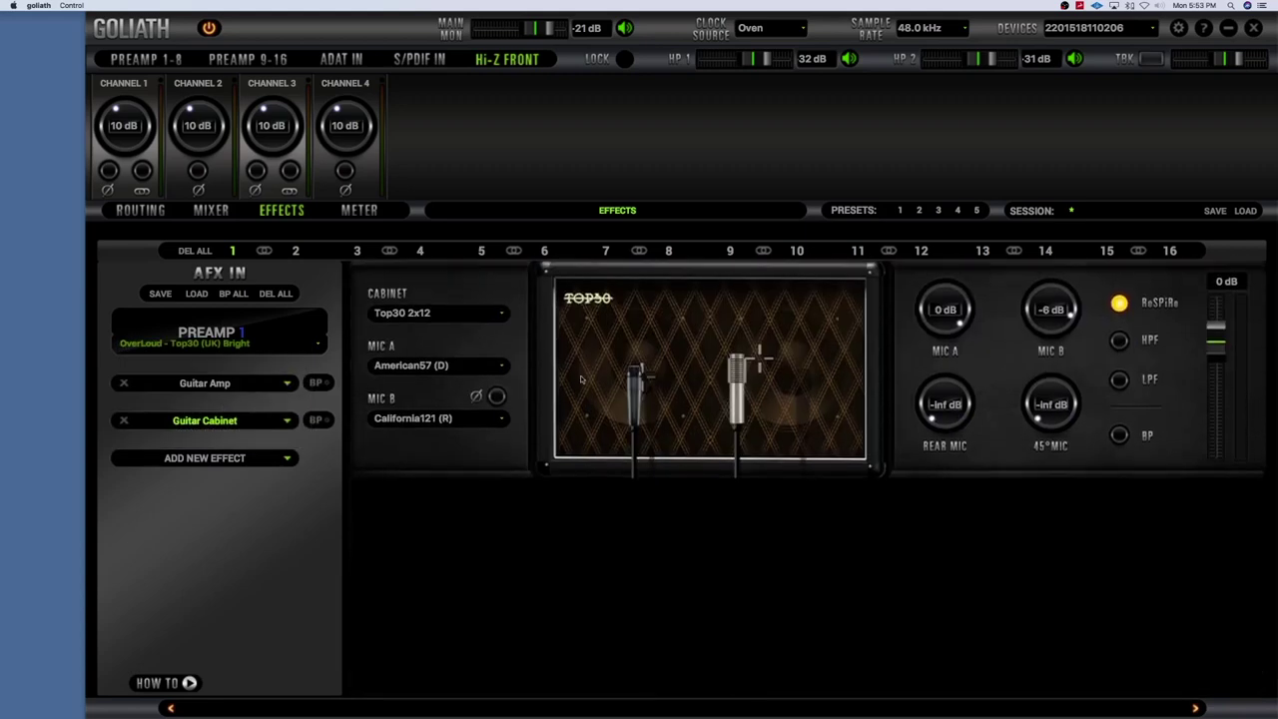
click(267, 383)
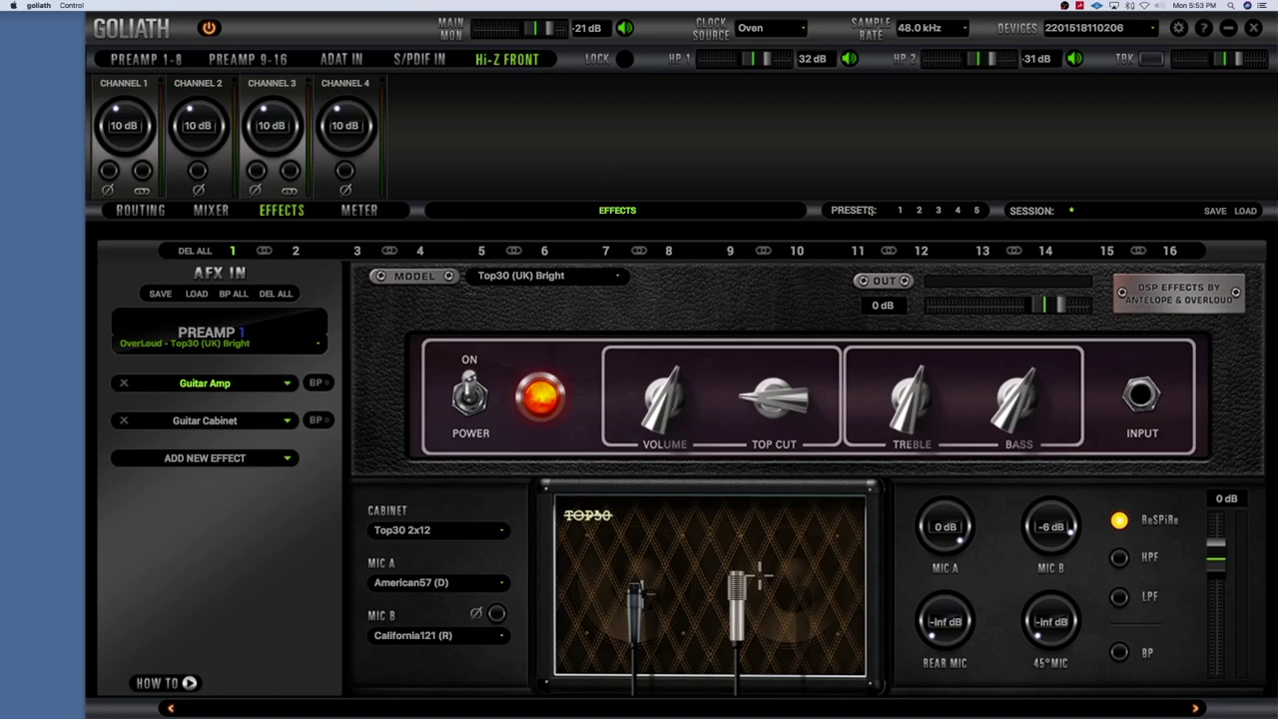
View the routing matrix again and return to the channel 1 effects.
click(977, 211)
click(150, 211)
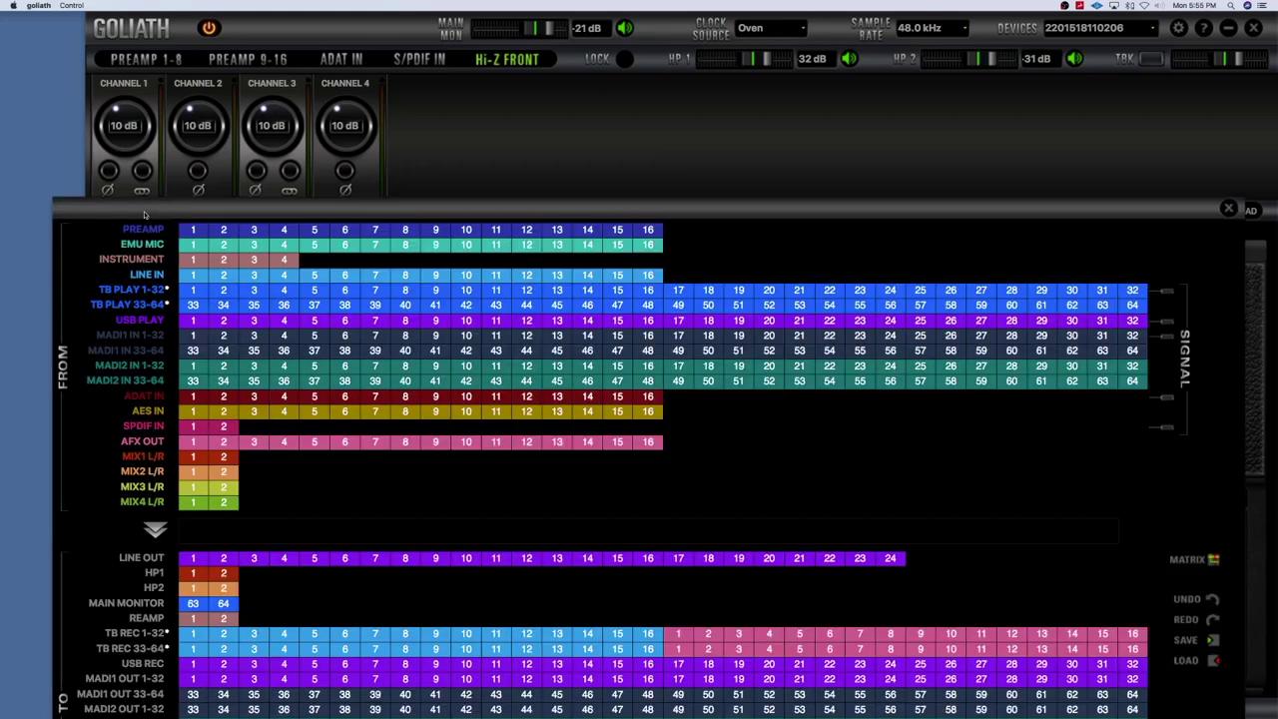
click(1228, 208)
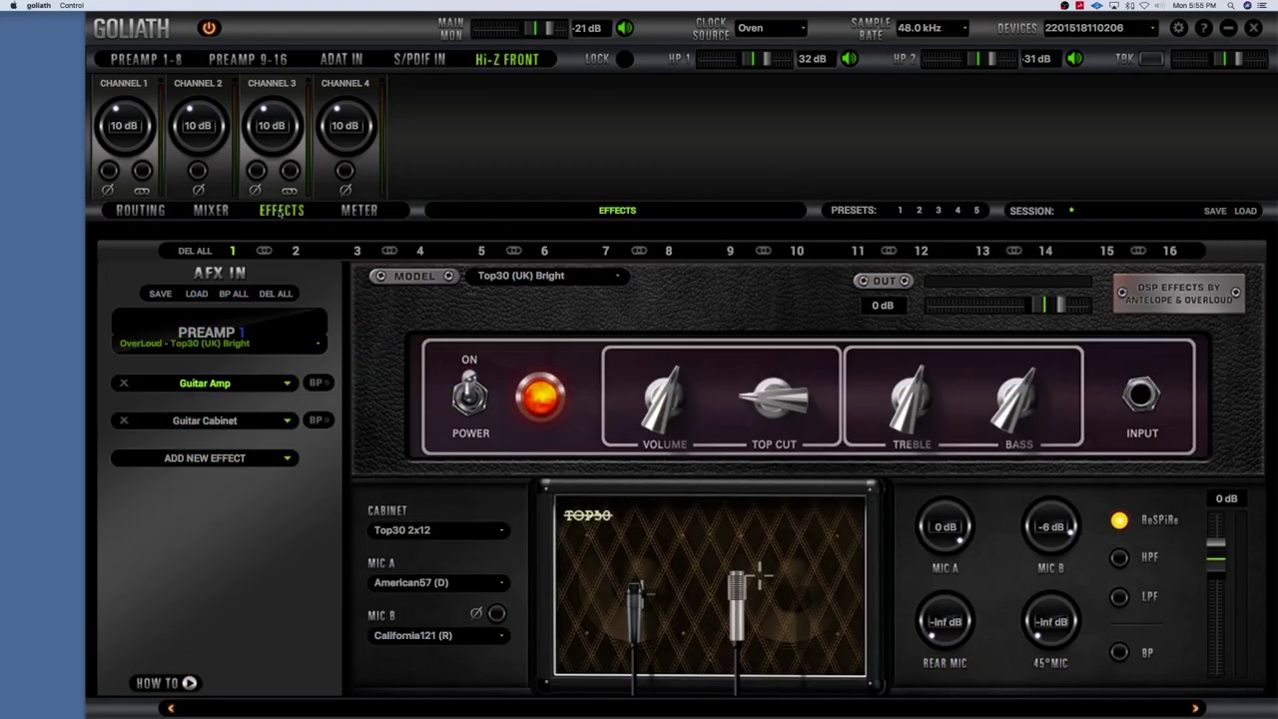
View the main monitor meters and browse the list of available meter sources, keeping Main Monitor selected.
click(361, 212)
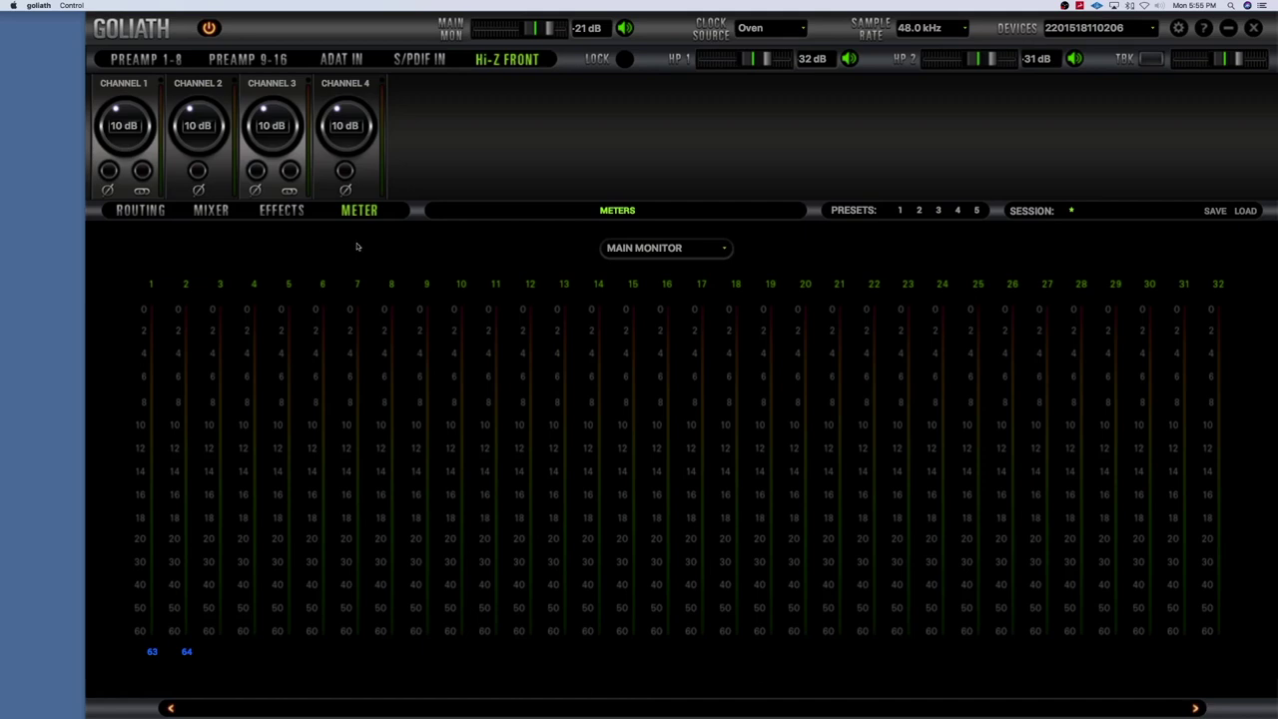
click(643, 250)
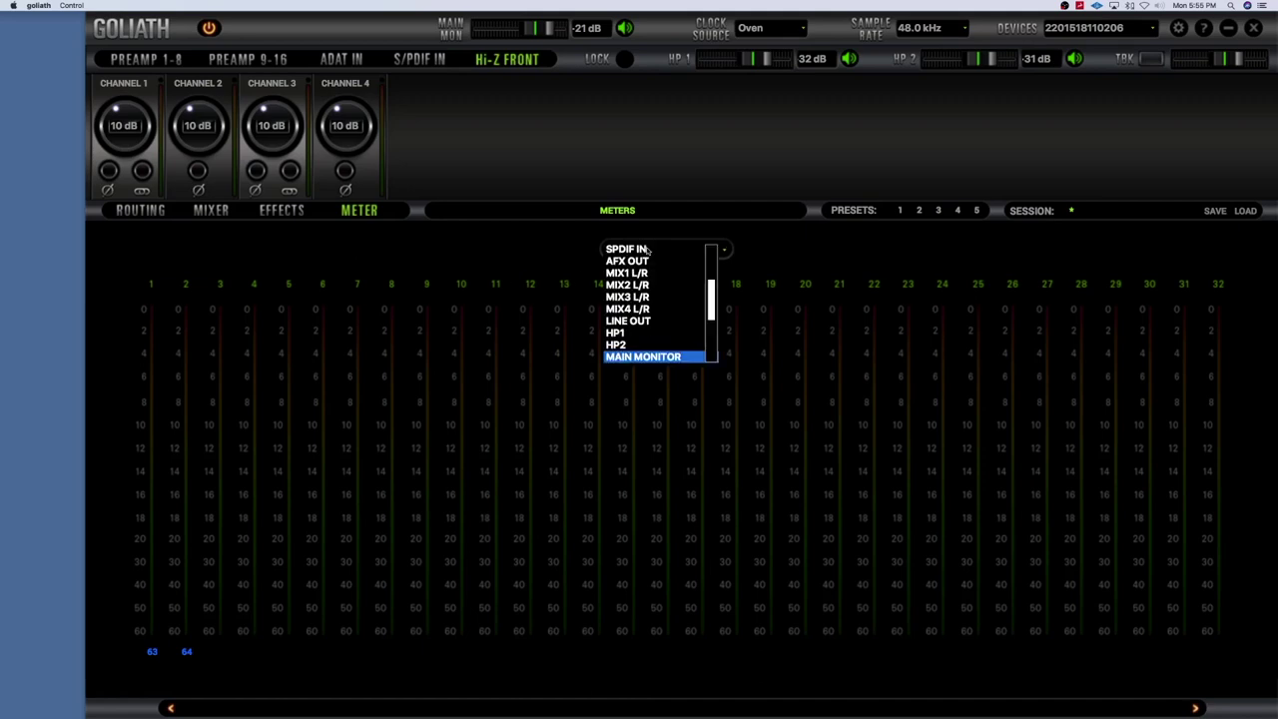
scroll(644, 290, up, 5)
scroll(643, 297, down, 8)
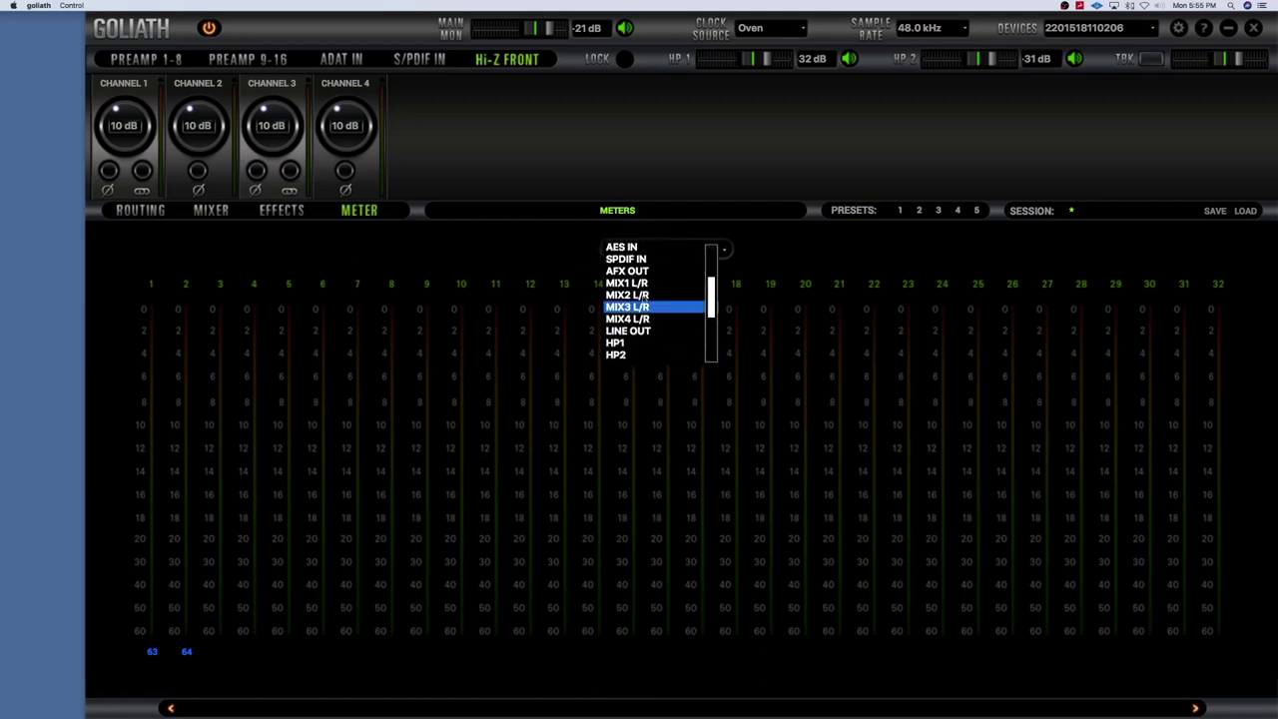
scroll(644, 298, down, 3)
scroll(644, 298, up, 10)
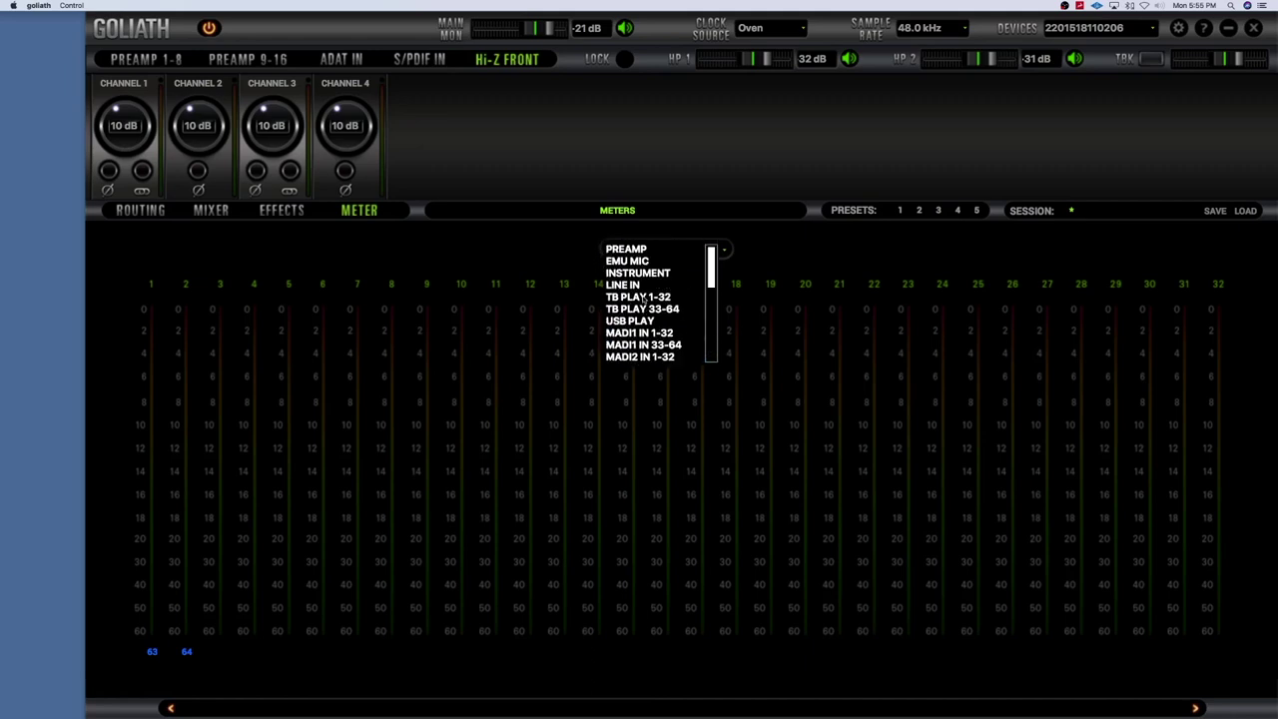
click(399, 251)
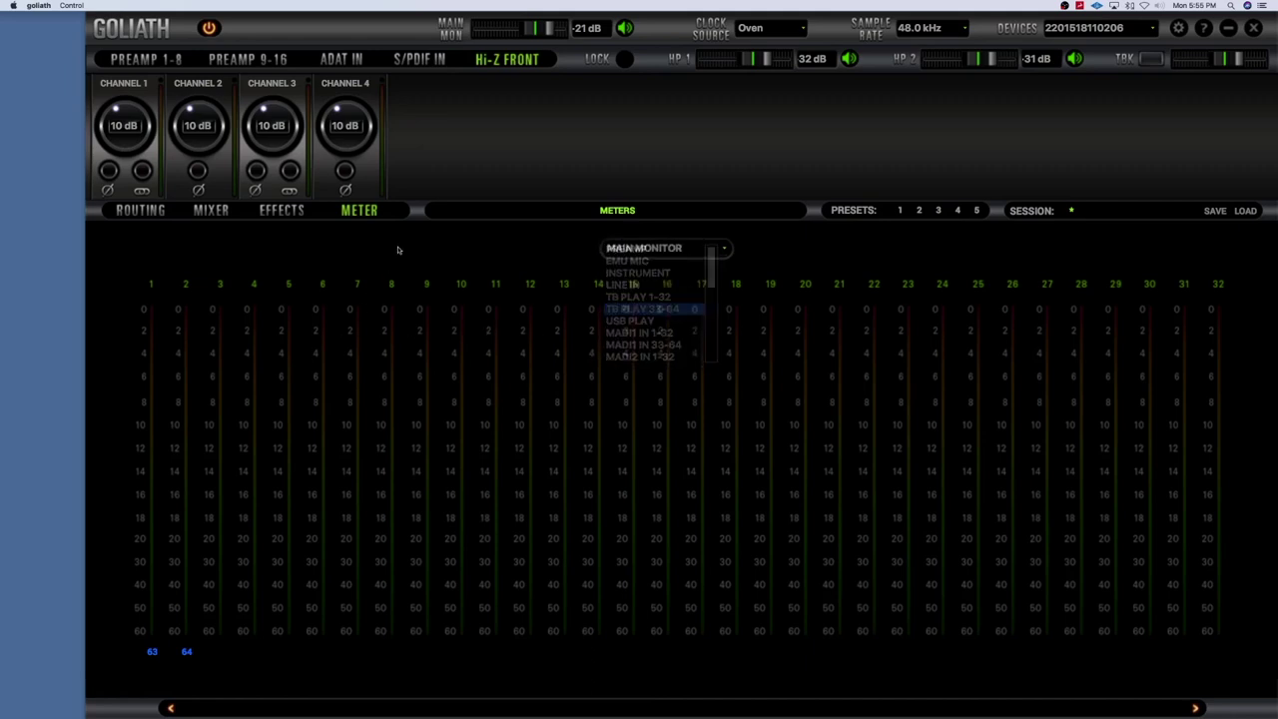